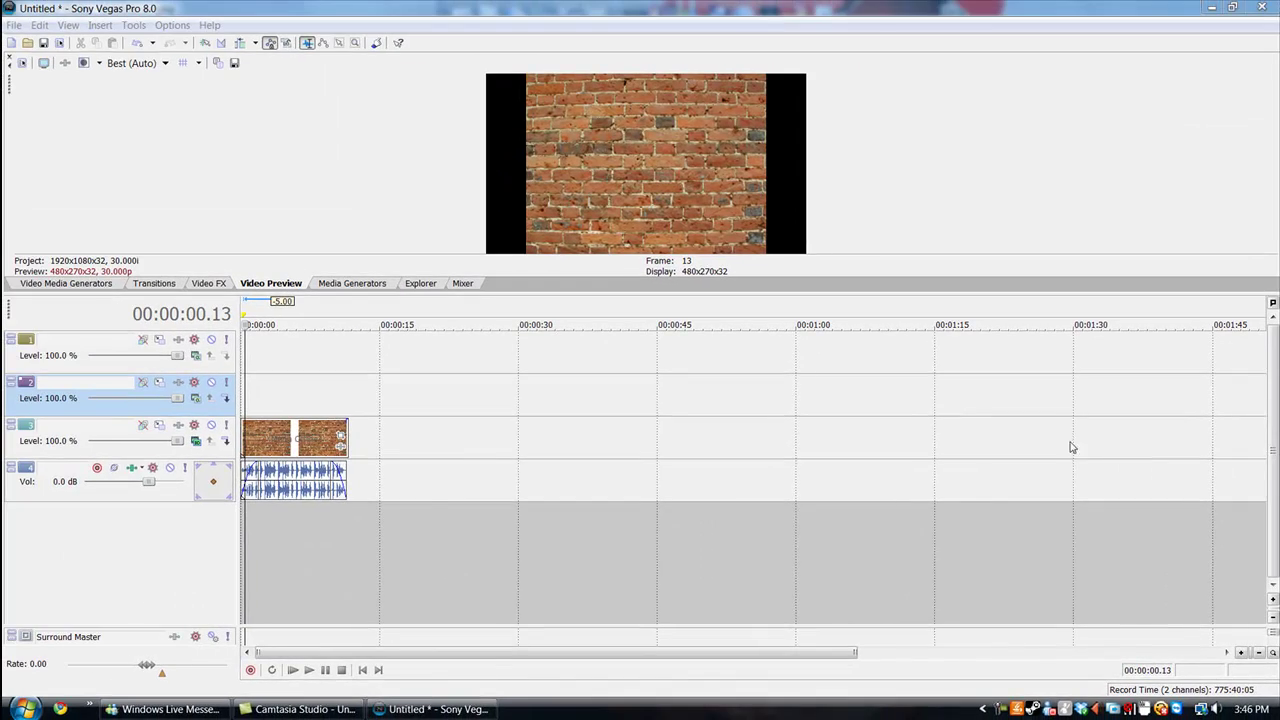
left_click(323, 534)
left_click(372, 535)
left_click(383, 530)
left_click(333, 543)
left_click(305, 571)
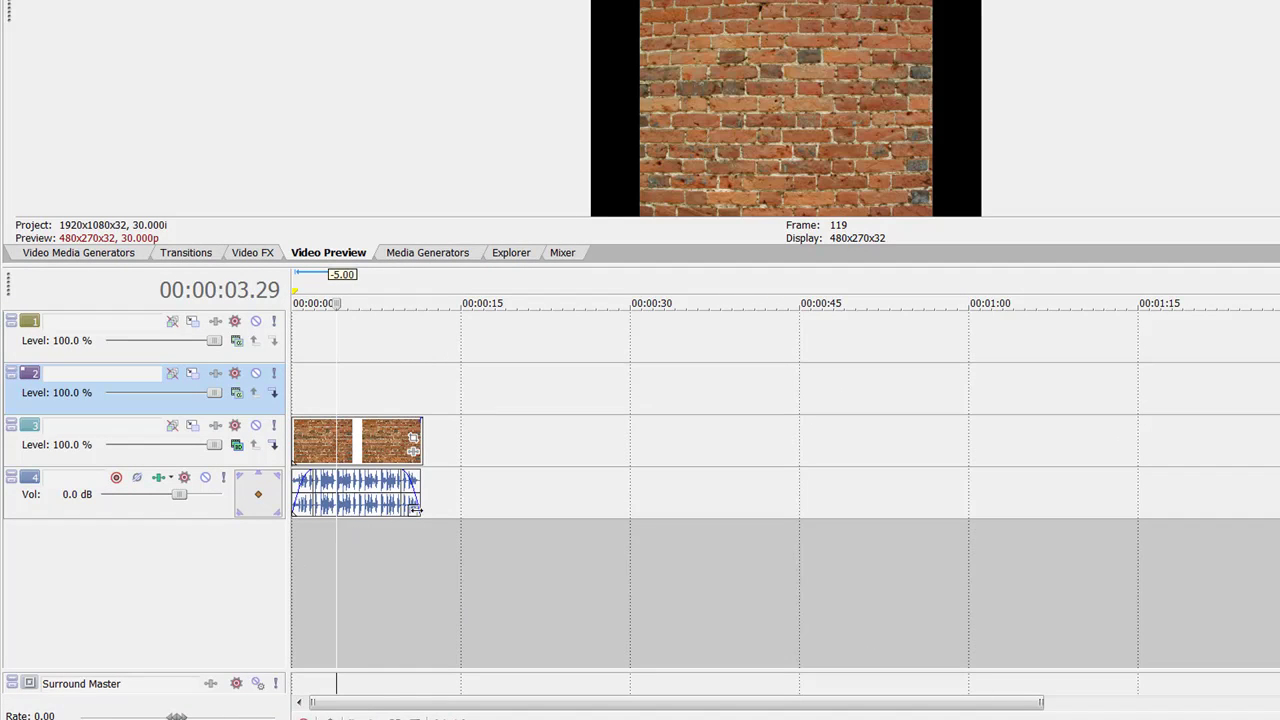
- Add a fade-out and a fade-in to the brick wall event on track 3, roughly matching the audio event's fades
left_click(398, 550)
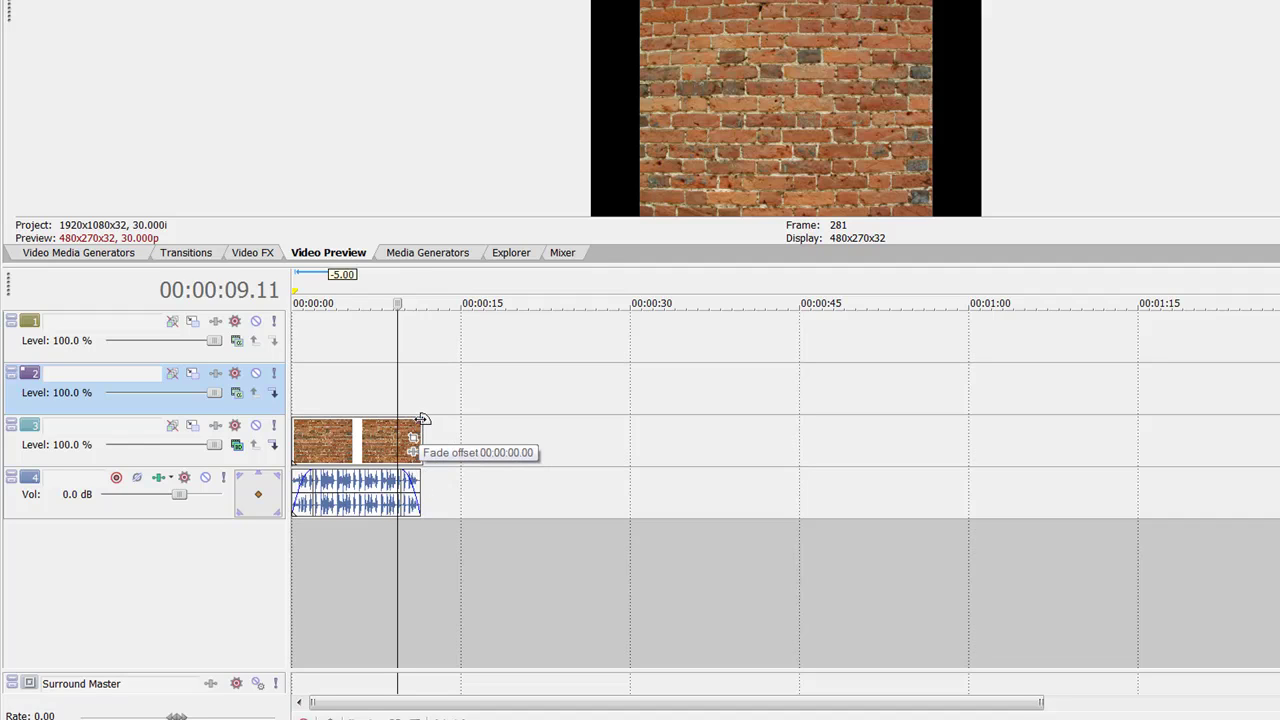
left_click_drag(420, 420, 400, 418)
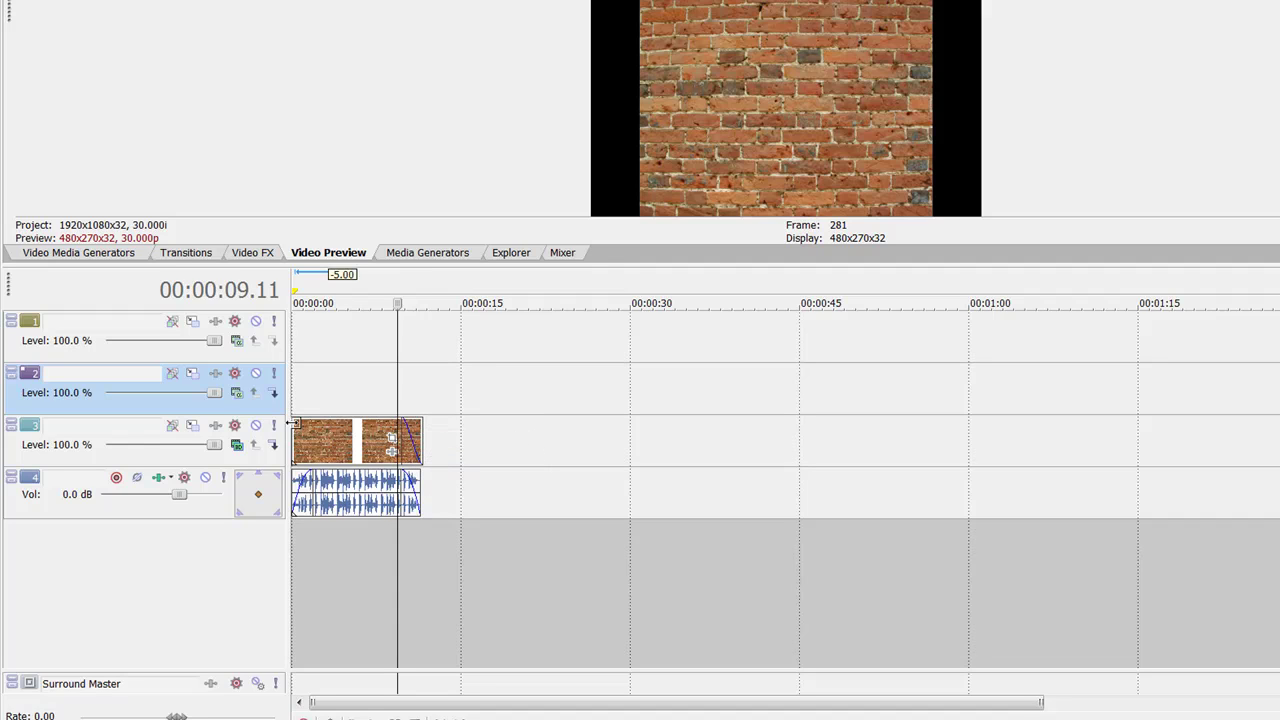
left_click_drag(291, 418, 314, 415)
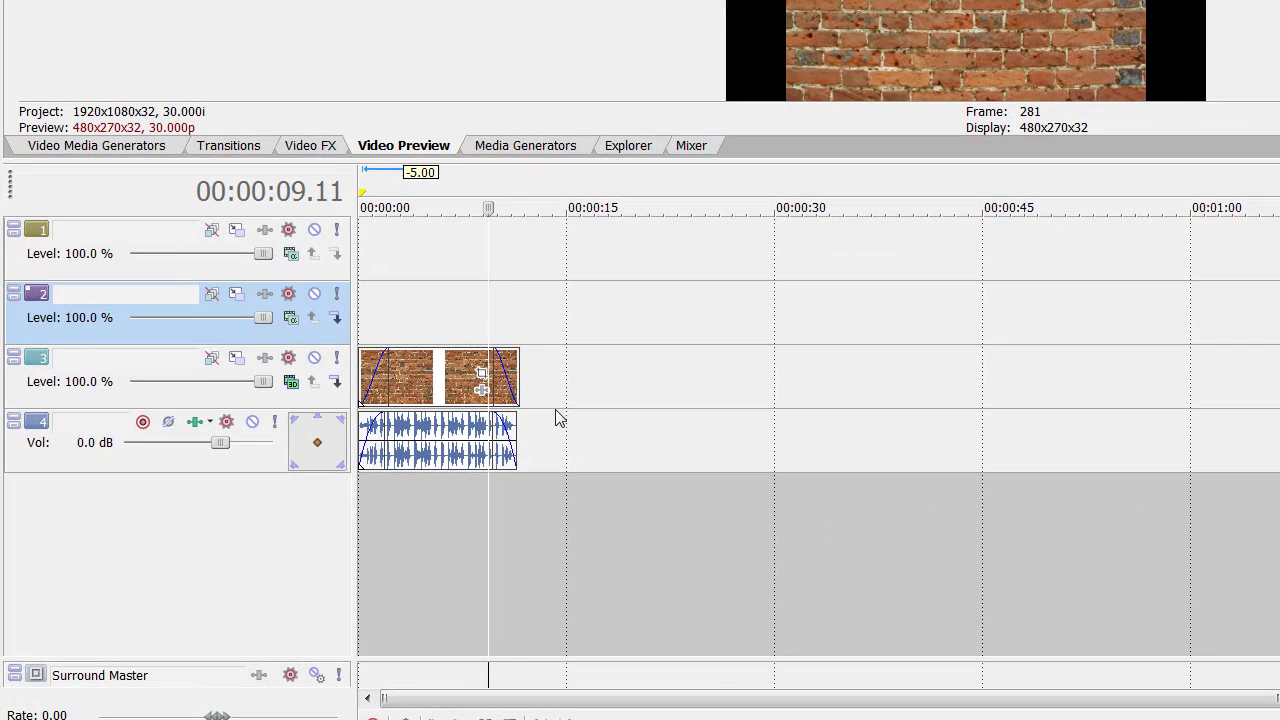
- Examine the video preview at several points along the brick event, including its faded end
left_click(391, 538)
left_click(503, 510)
left_click(423, 528)
left_click(506, 532)
left_click(394, 530)
left_click(470, 530)
left_click(390, 535)
left_click(372, 535)
left_click(441, 534)
left_click(497, 527)
left_click(521, 515)
left_click(443, 540)
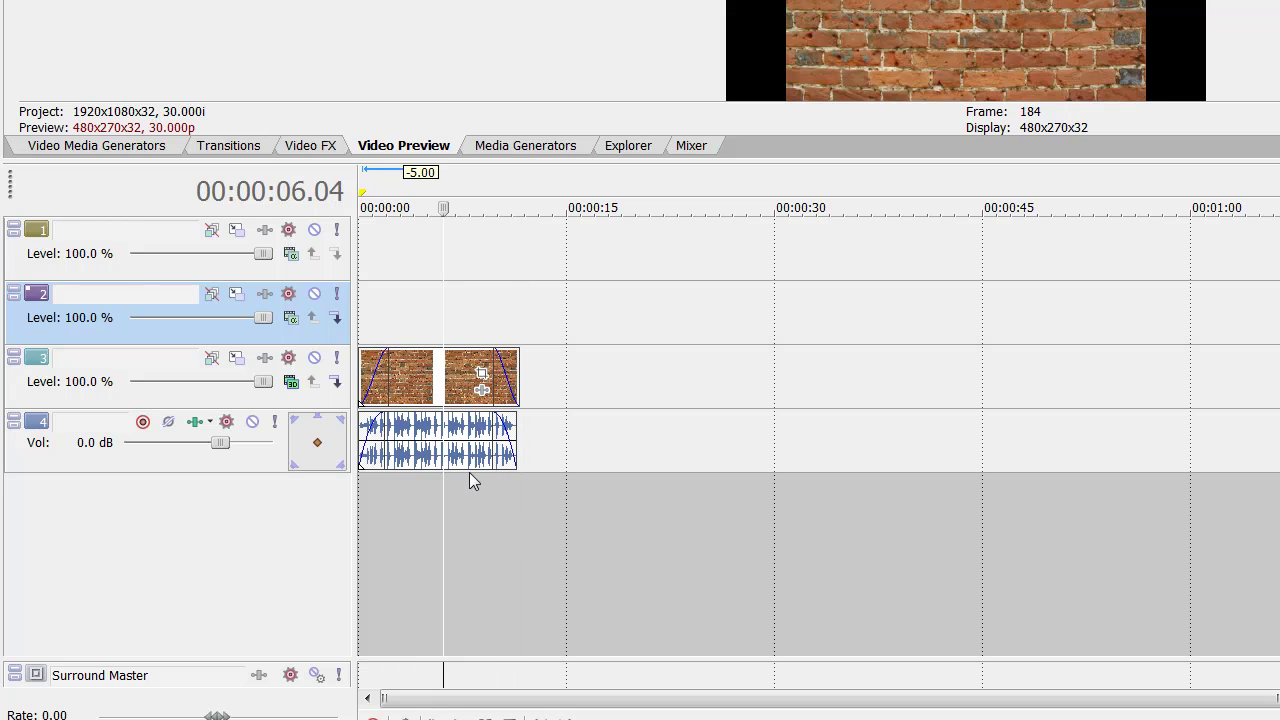
- Open the Pan/Crop settings of the brick event
left_click(481, 376)
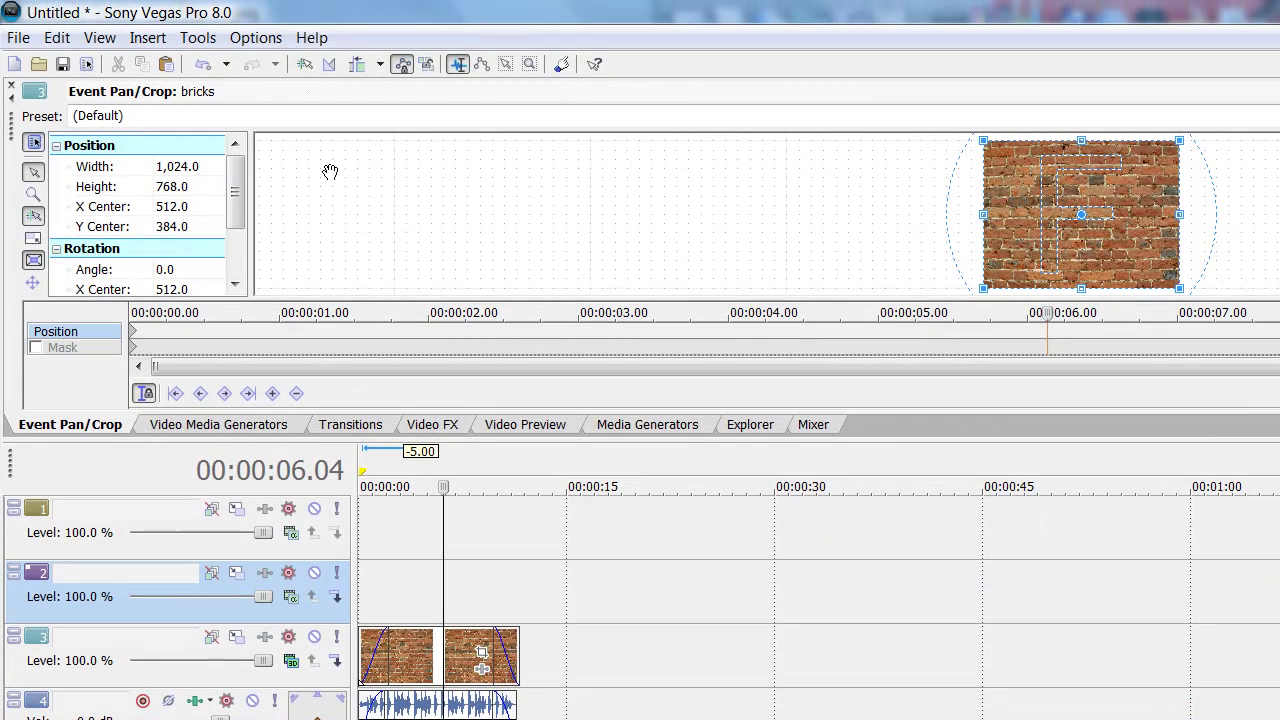
left_click(200, 167)
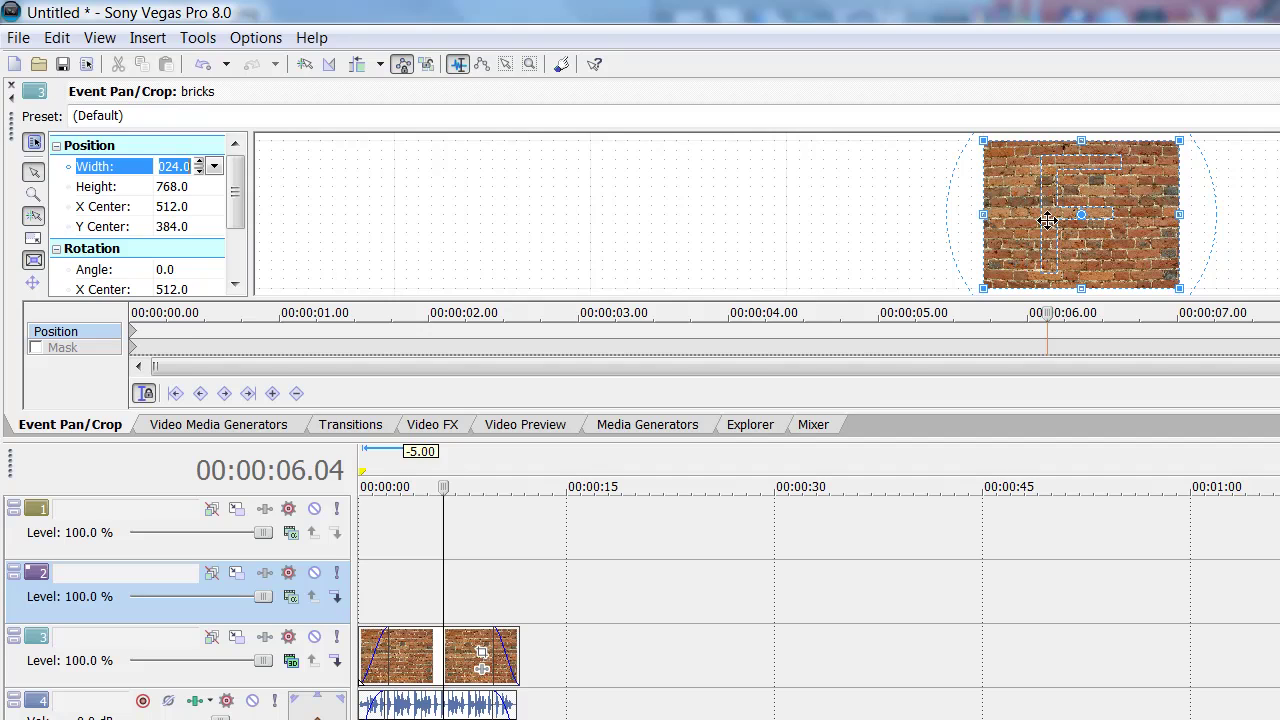
left_click_drag(984, 139, 984, 159)
left_click(296, 393)
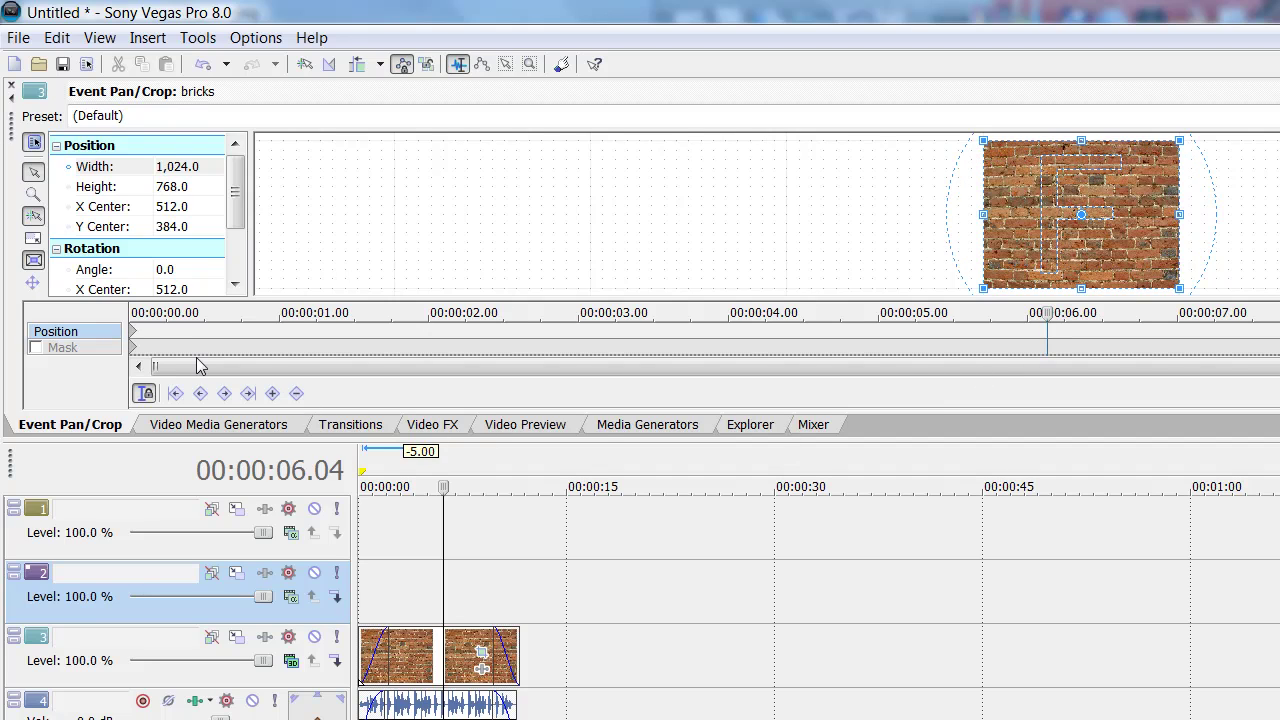
- Crop the height of the brick image at its first frame to fill the widescreen frame, and check the result in the preview
left_click_drag(1047, 312, 31, 326)
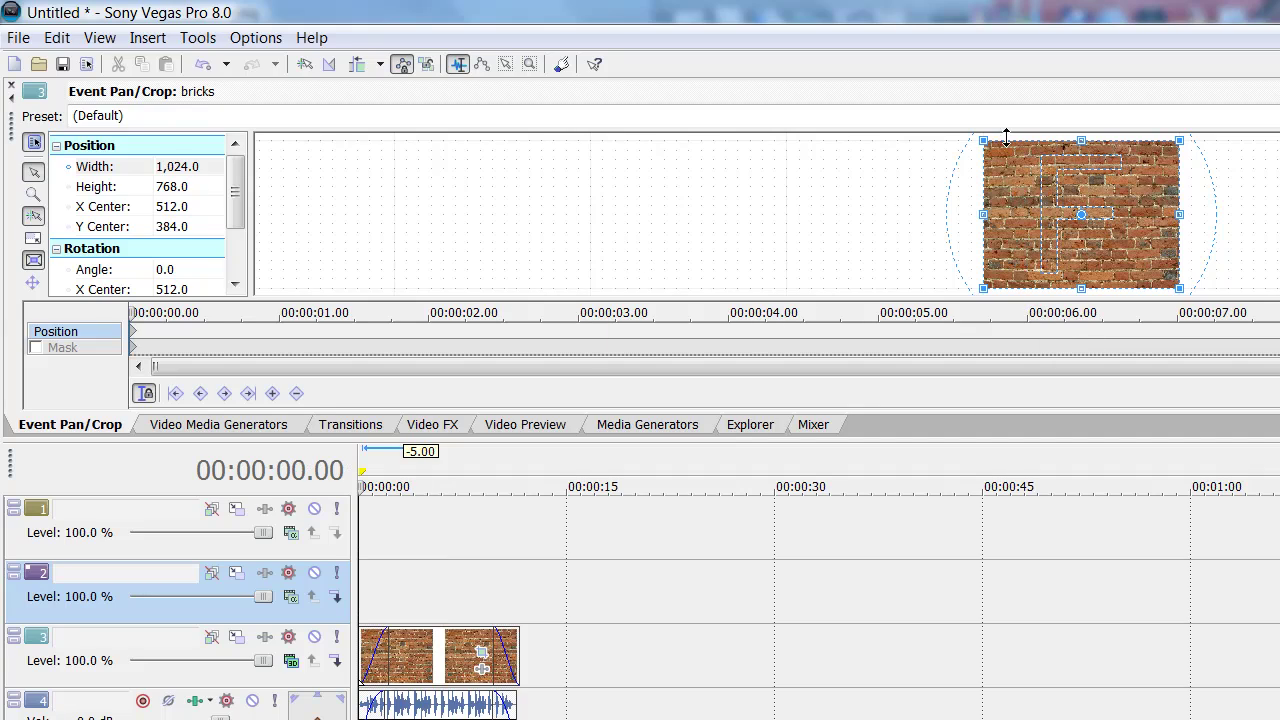
left_click_drag(984, 139, 984, 159)
left_click(354, 284)
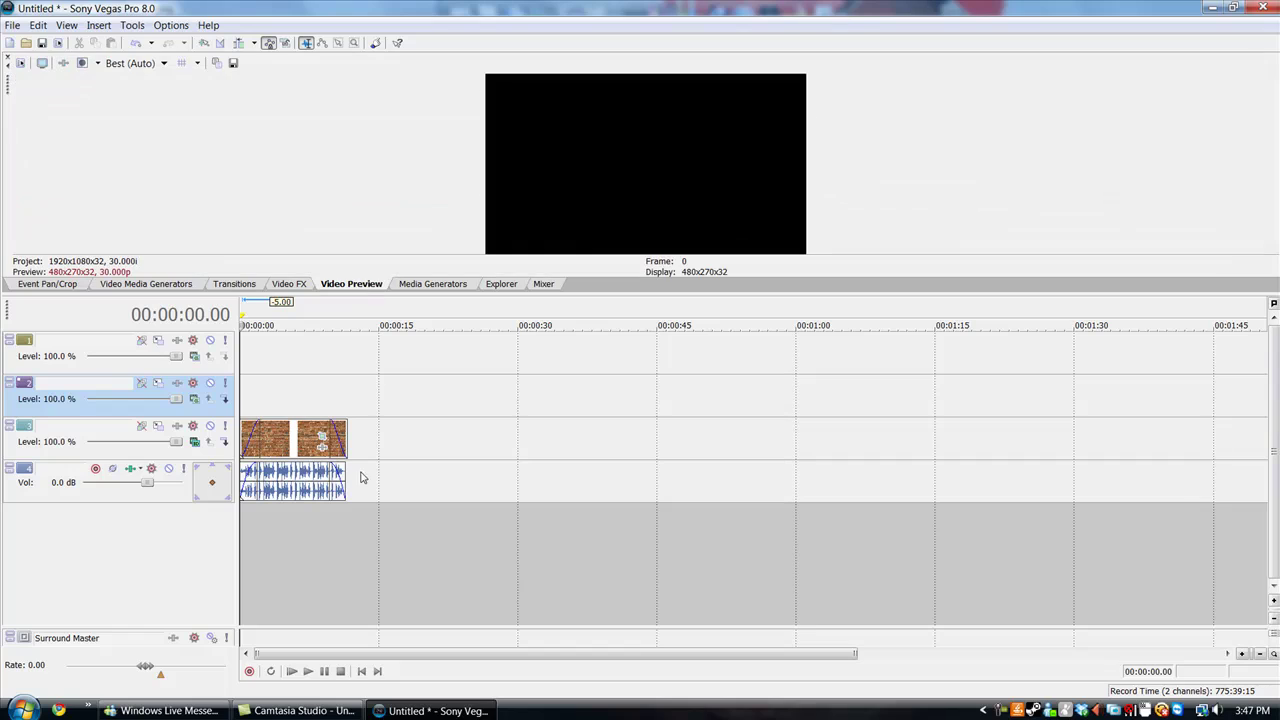
left_click(344, 527)
left_click(296, 542)
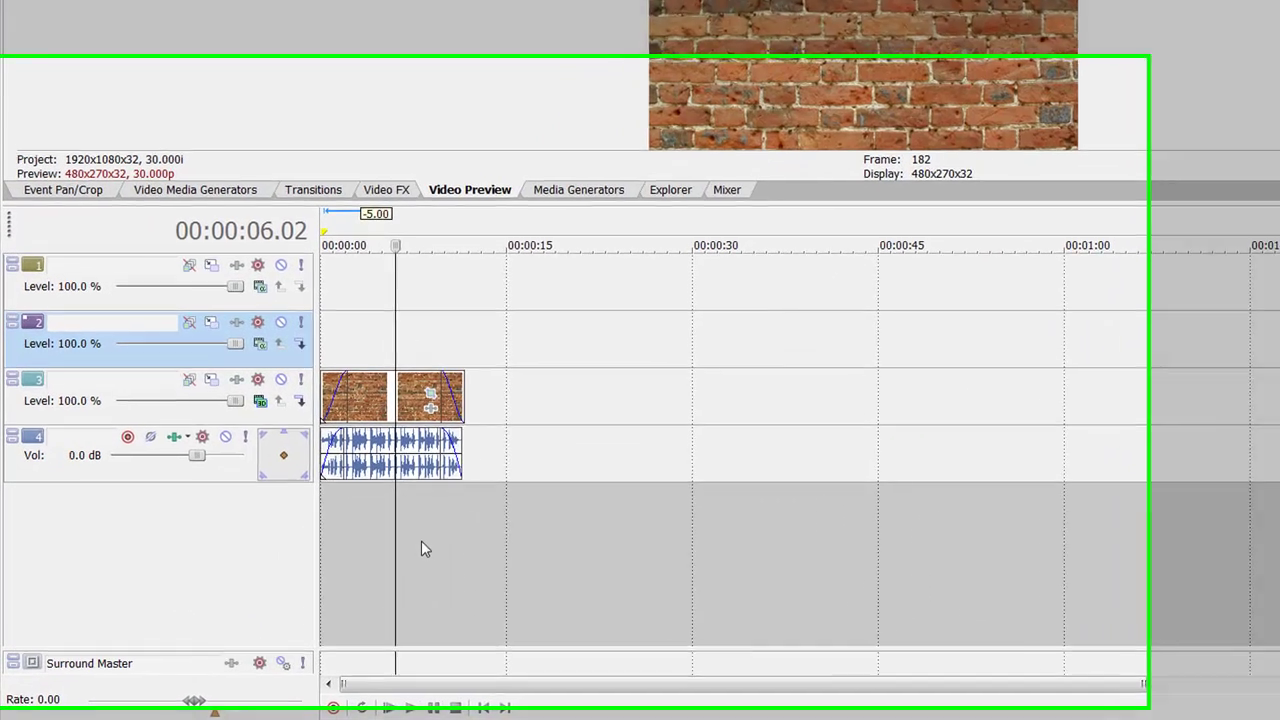
left_click(386, 525)
left_click(411, 538)
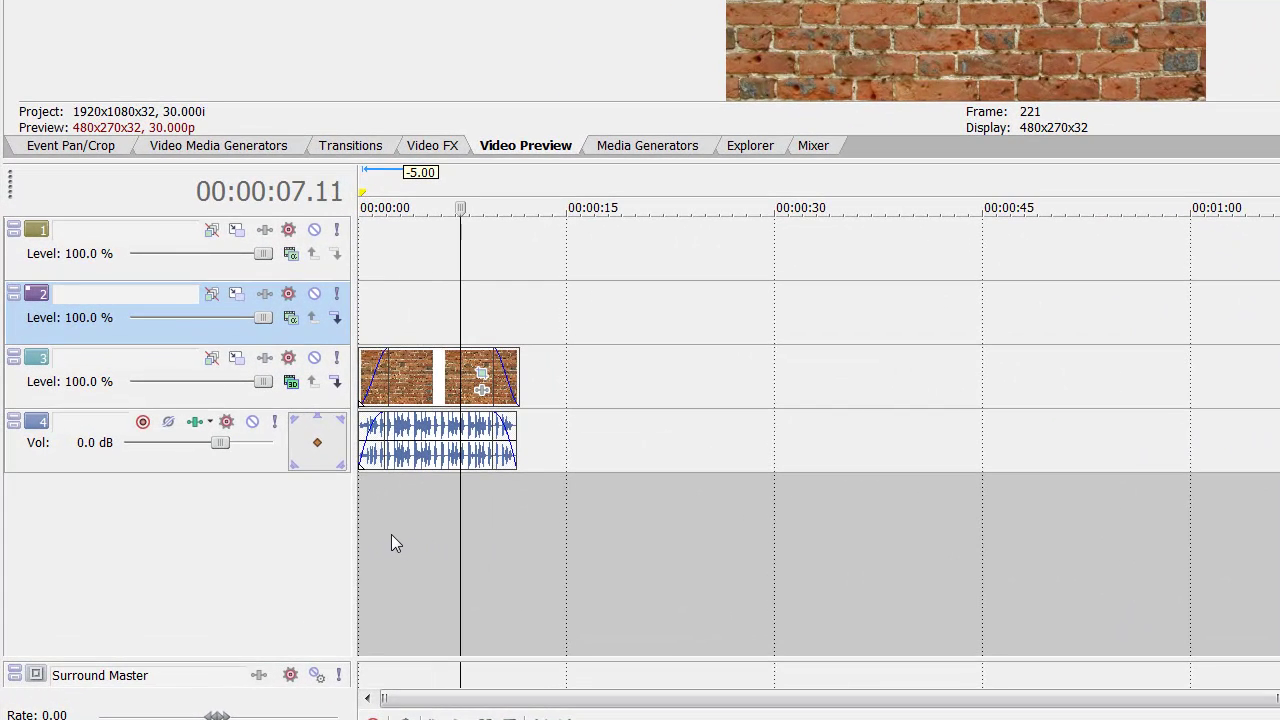
left_click(412, 541)
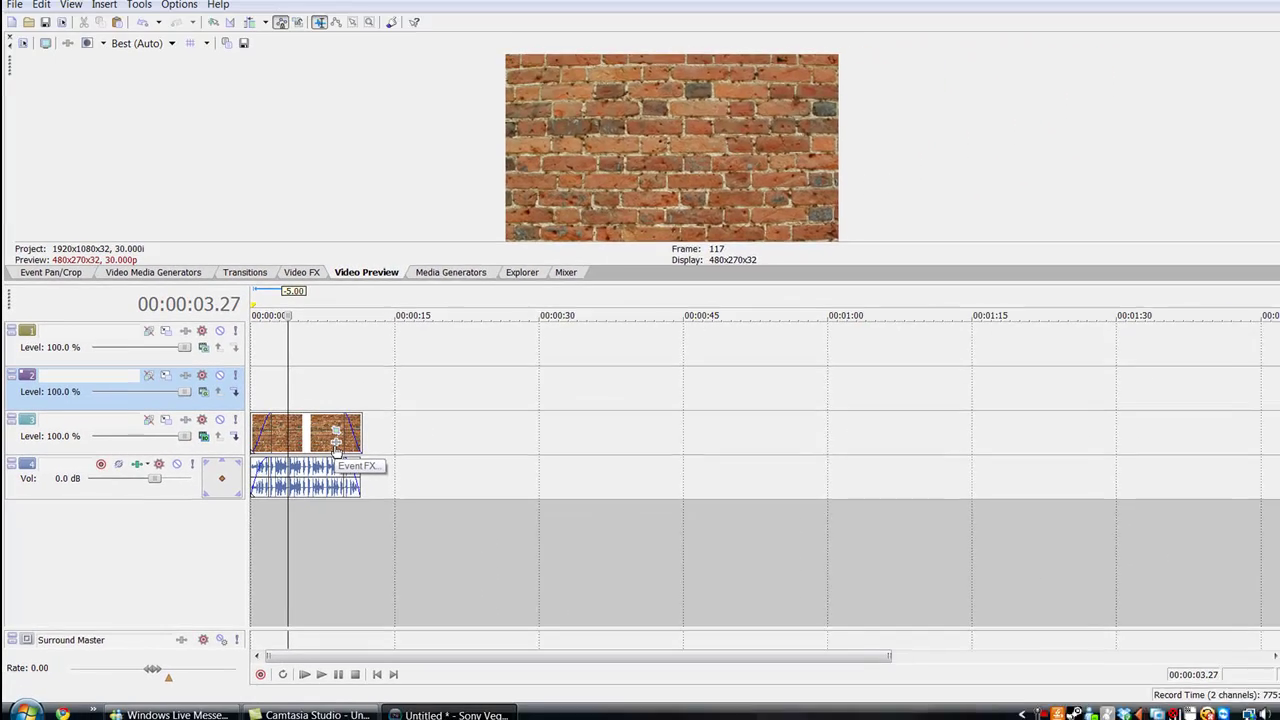
- Add the Sony Cookie Cutter effect to the brick event
left_click(453, 400)
left_click(530, 486)
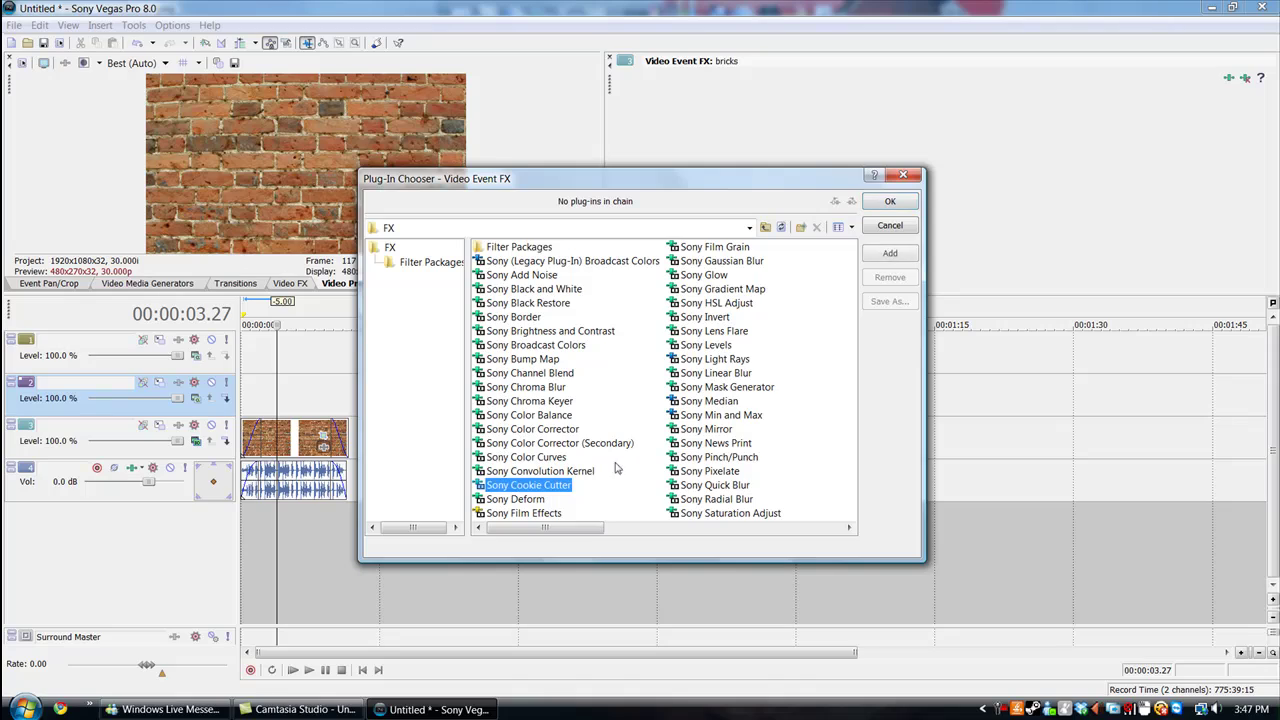
left_click(893, 203)
left_click(950, 148)
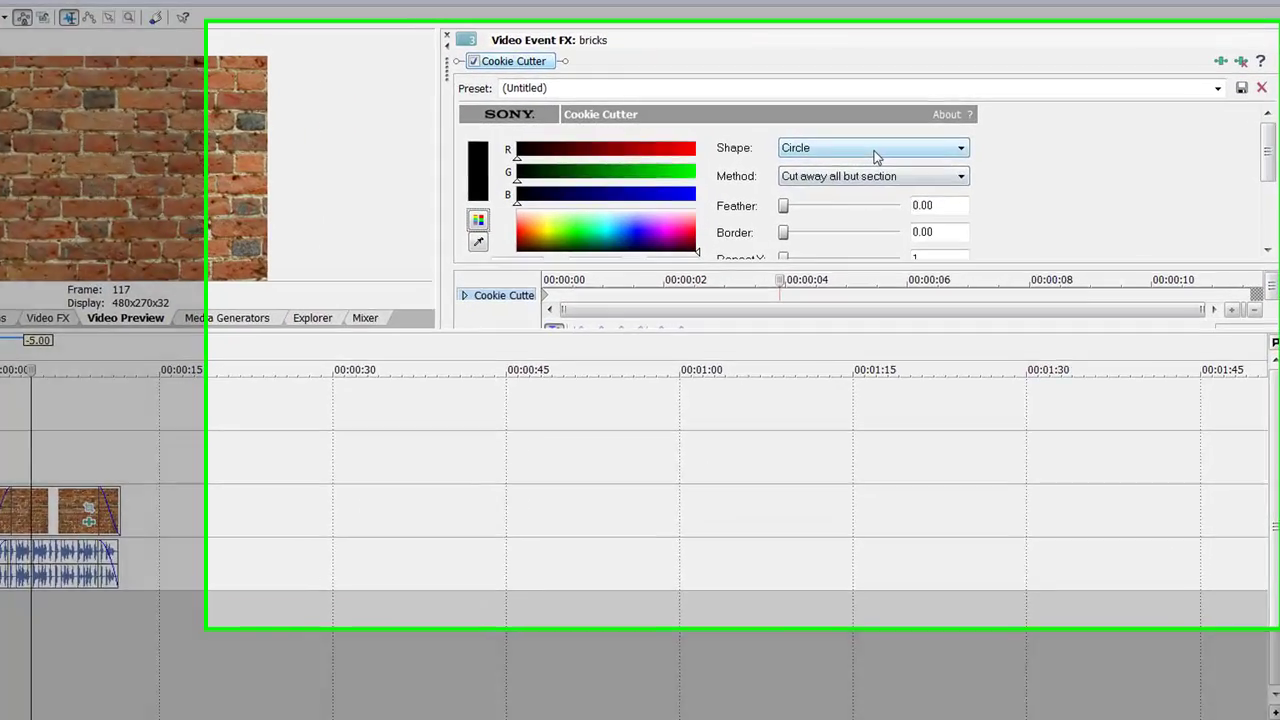
left_click(764, 188)
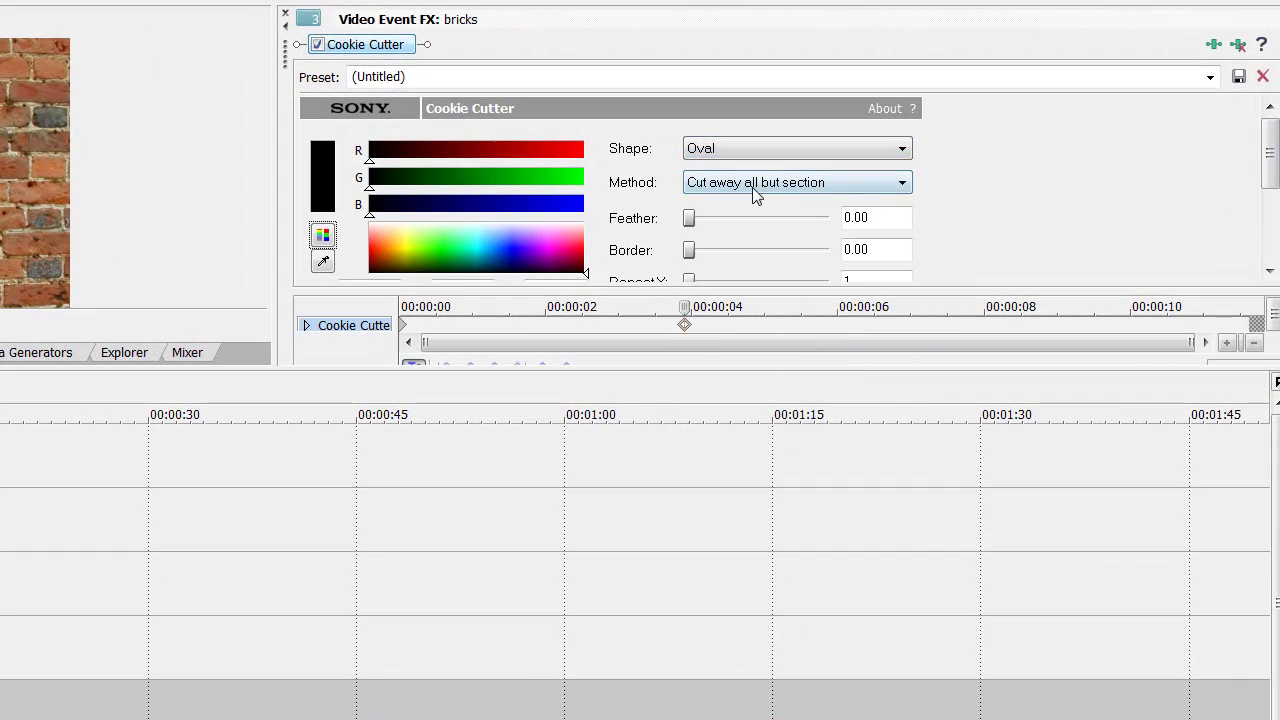
key("Delete")
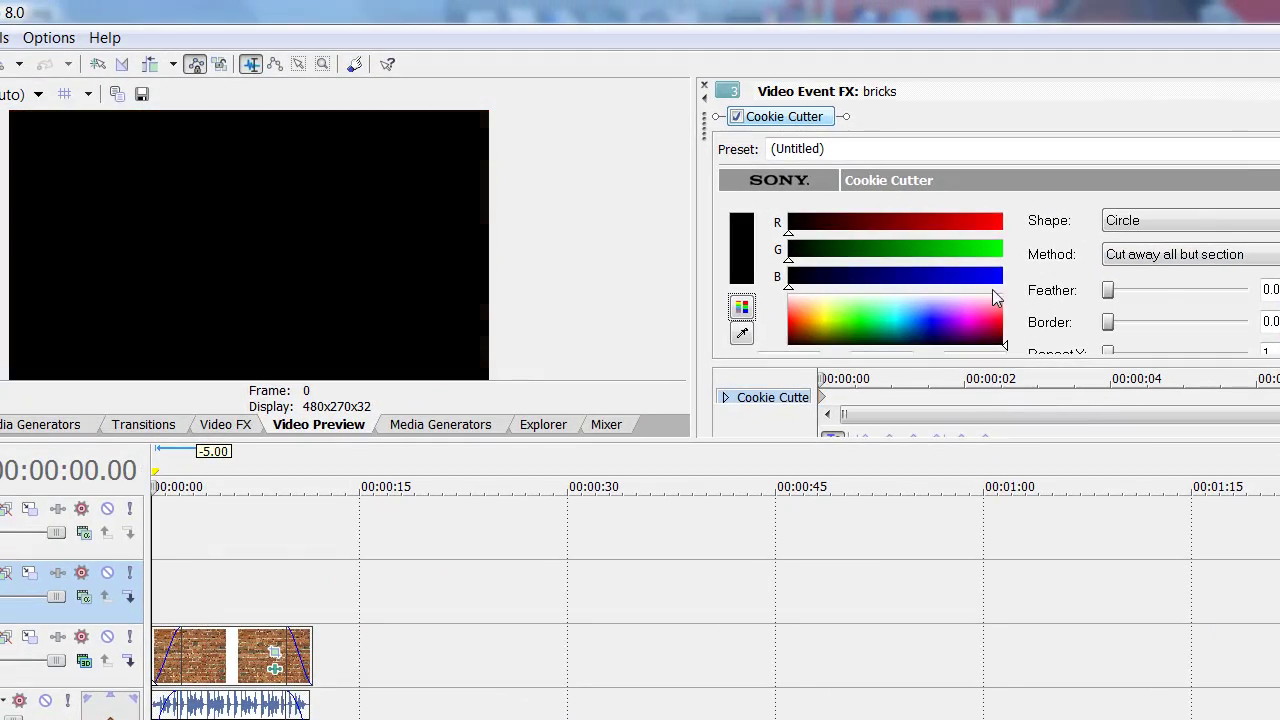
- Set the Cookie Cutter shape to Oval at the first frame and check it partway through the event
left_click(1205, 222)
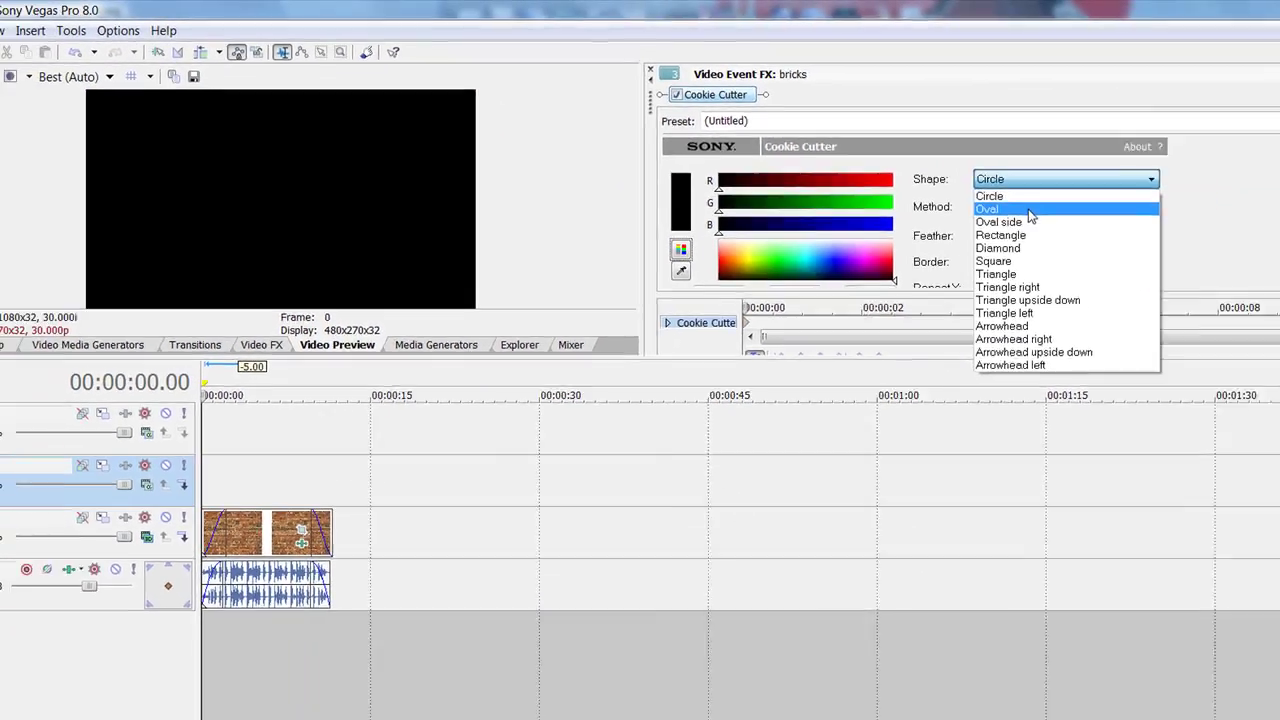
left_click(1031, 211)
left_click(297, 543)
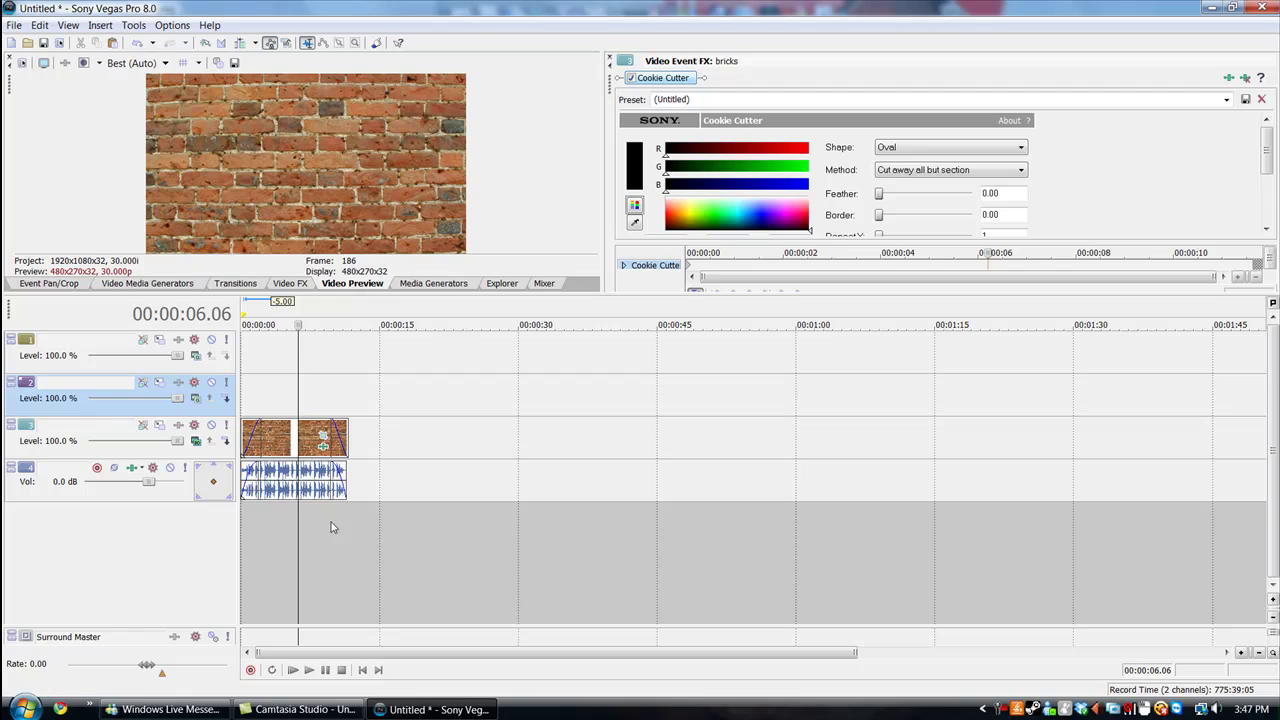
- Set the Cookie Cutter size to 0.350 at frame 6, near the start of the brick event
left_click(251, 517)
left_click(243, 516)
left_click_drag(1268, 156, 1275, 182)
left_click_drag(926, 200, 913, 200)
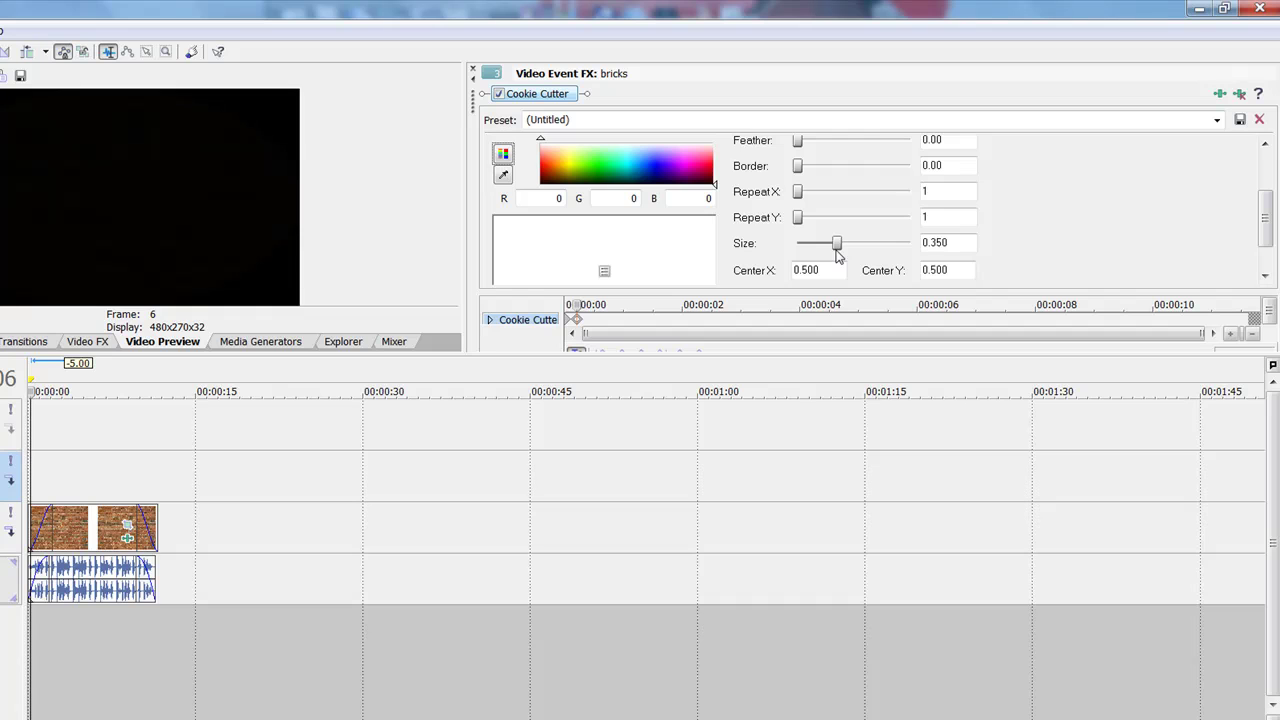
left_click_drag(1265, 220, 1266, 162)
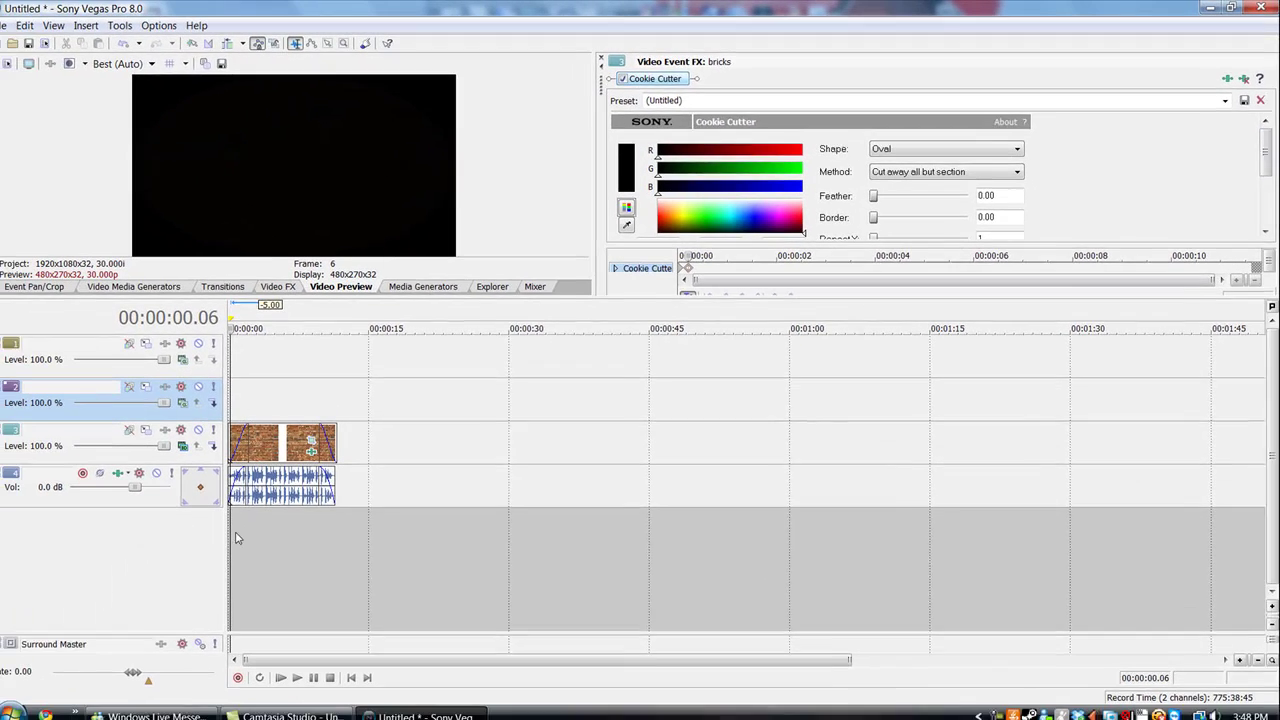
- Raise the Cookie Cutter feather past the middle of its range at frame 22 to give the oval soft edges
left_click(83, 610)
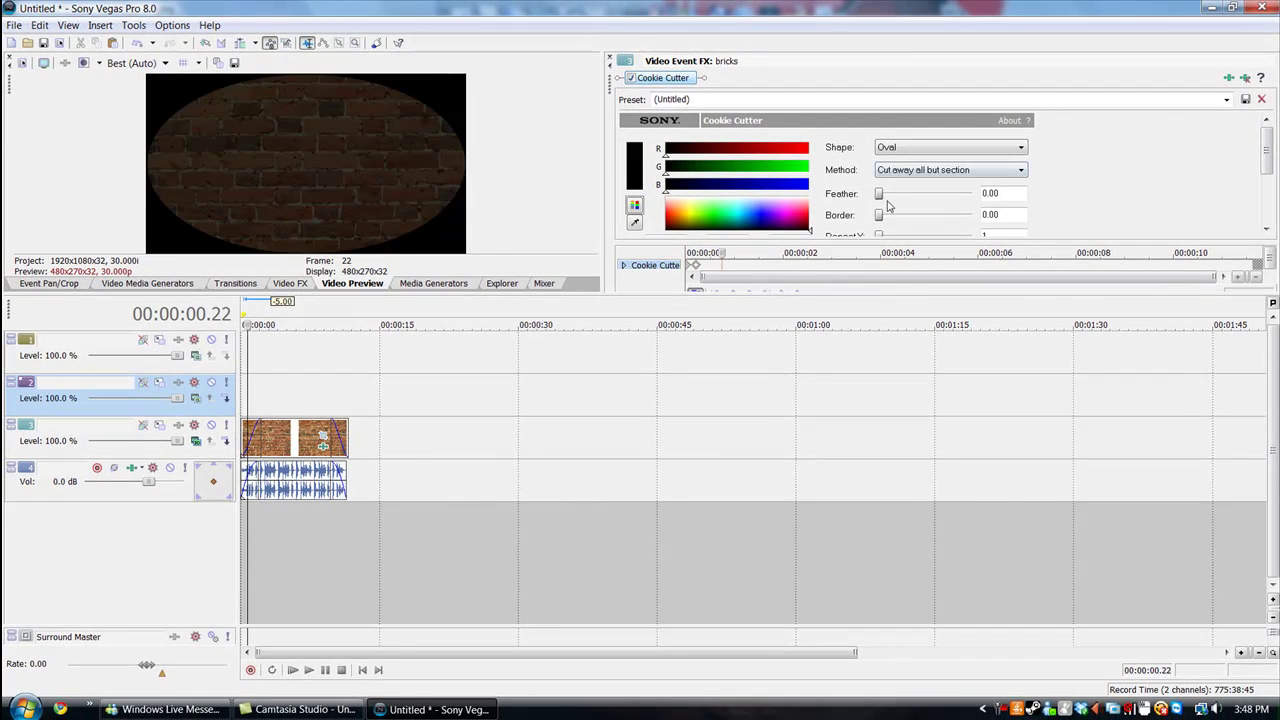
left_click_drag(879, 194, 909, 196)
left_click_drag(1020, 160, 1050, 164)
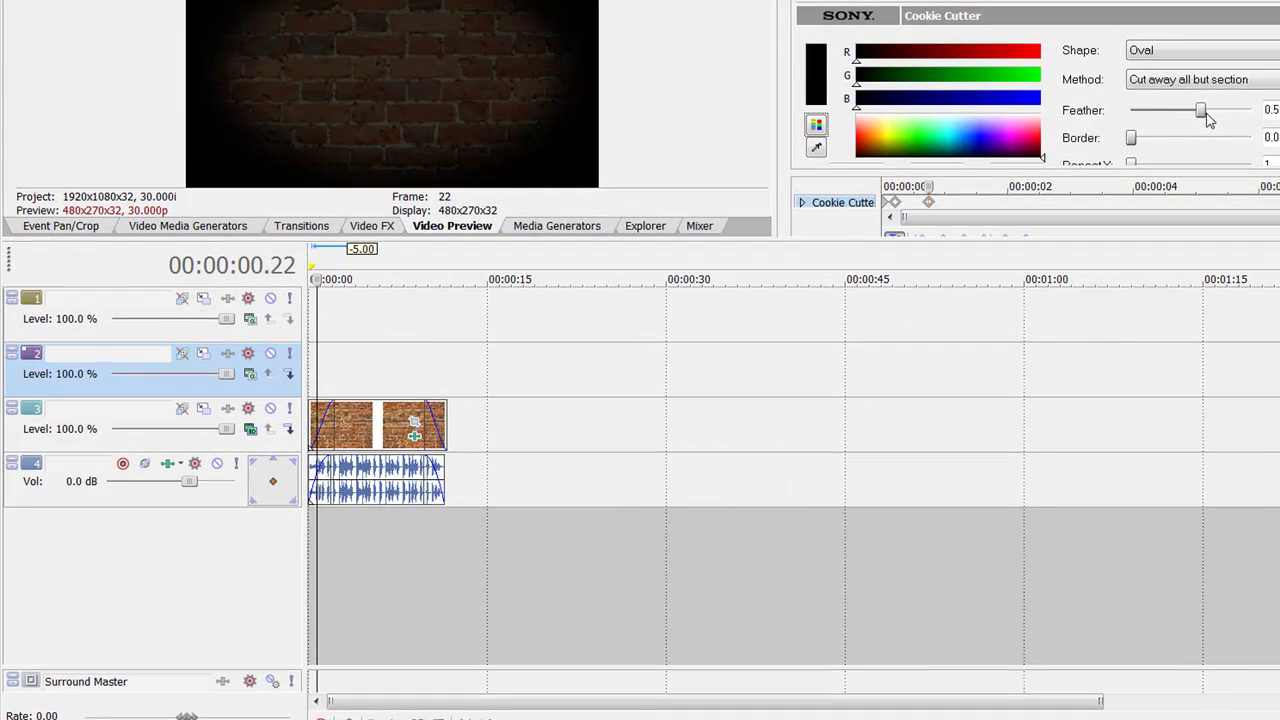
left_click_drag(1210, 115, 1216, 115)
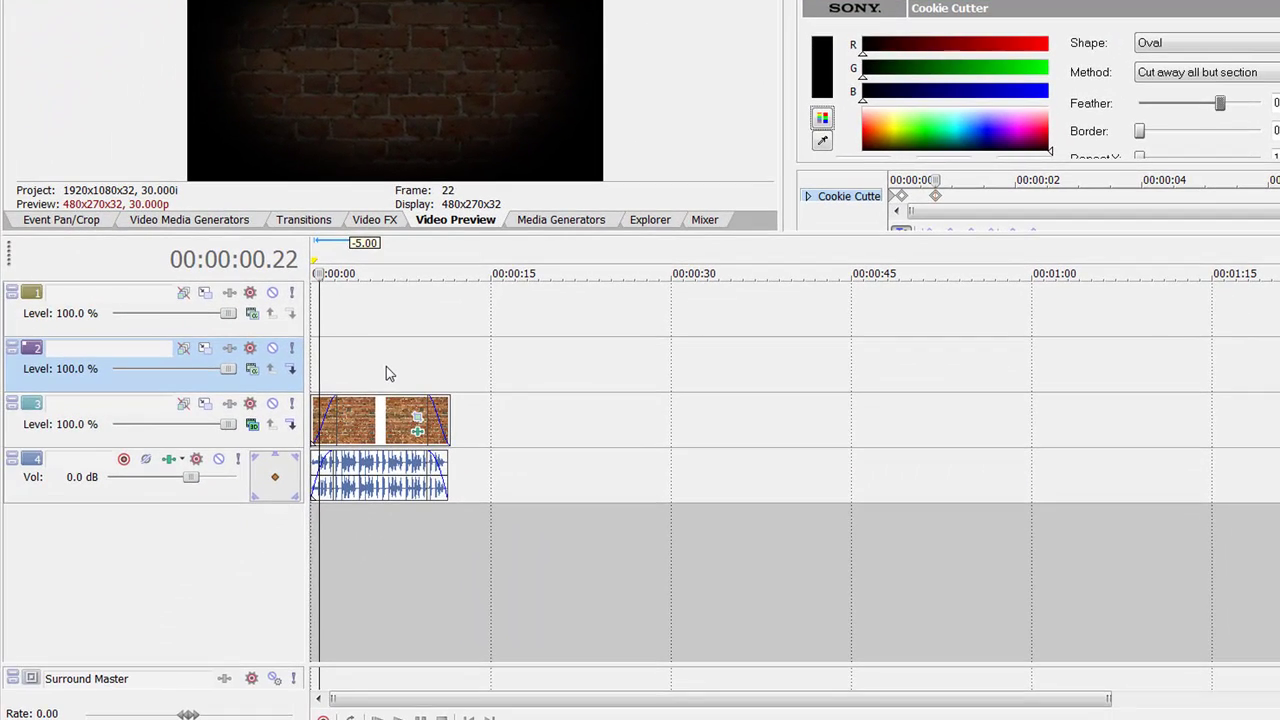
- Insert a text media event on track 2 spanning the brick event, with a fade-in and a fade-out
right_click(386, 366)
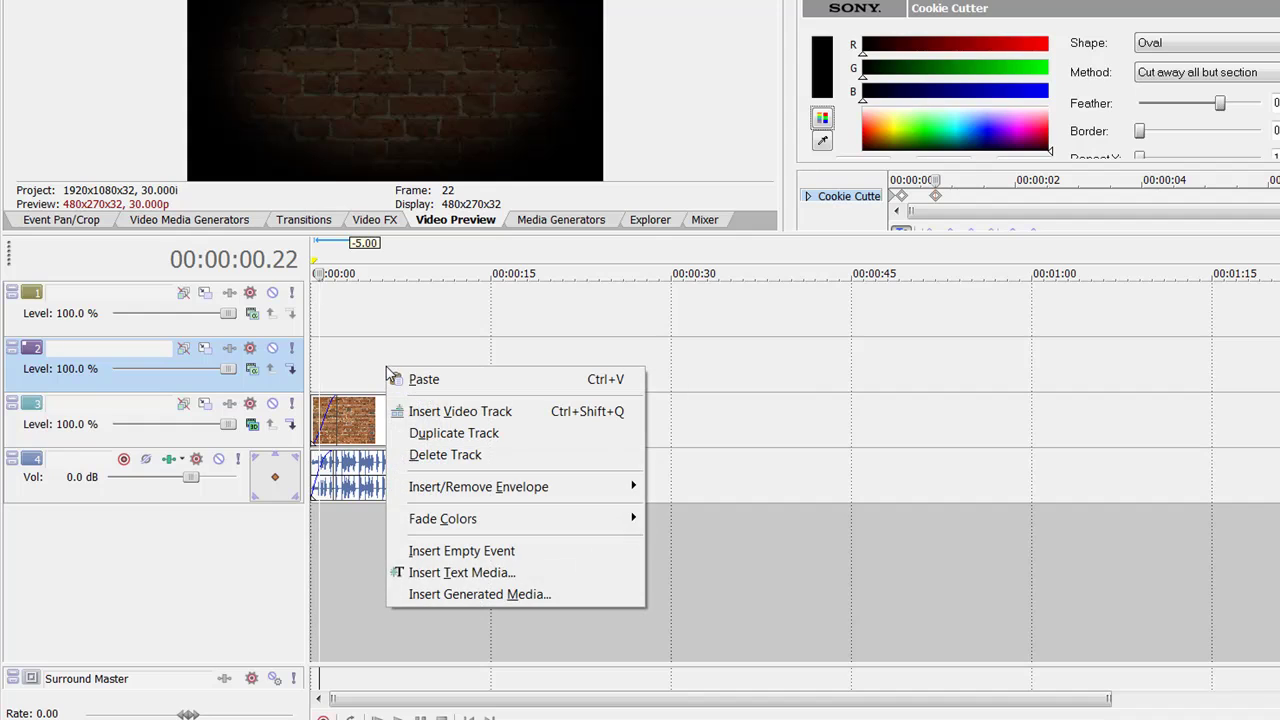
left_click(504, 578)
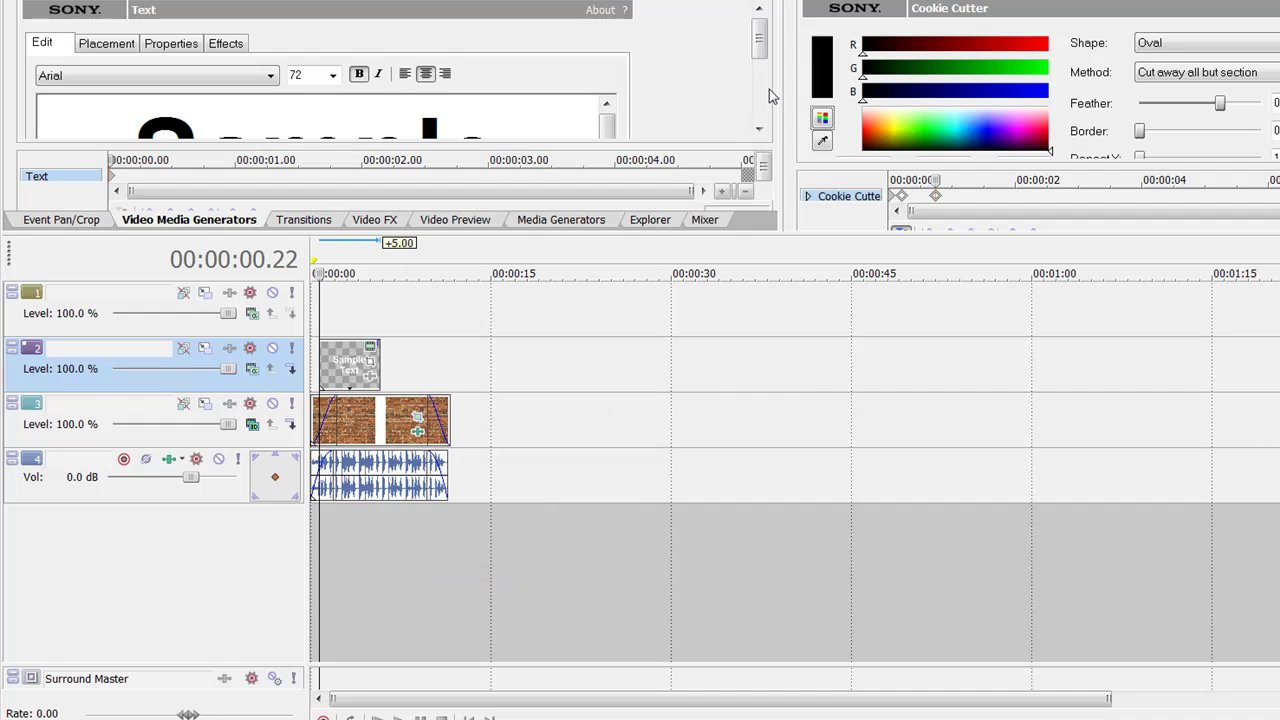
left_click_drag(345, 367, 453, 339)
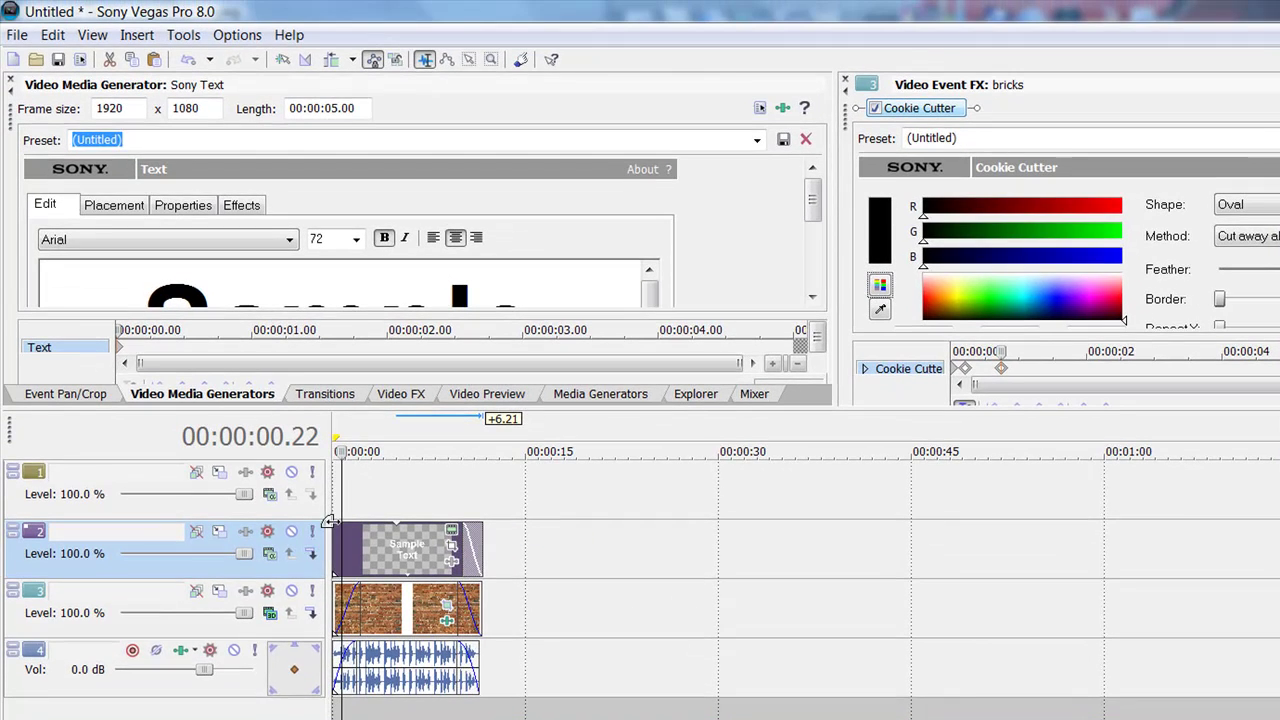
left_click_drag(330, 521, 360, 523)
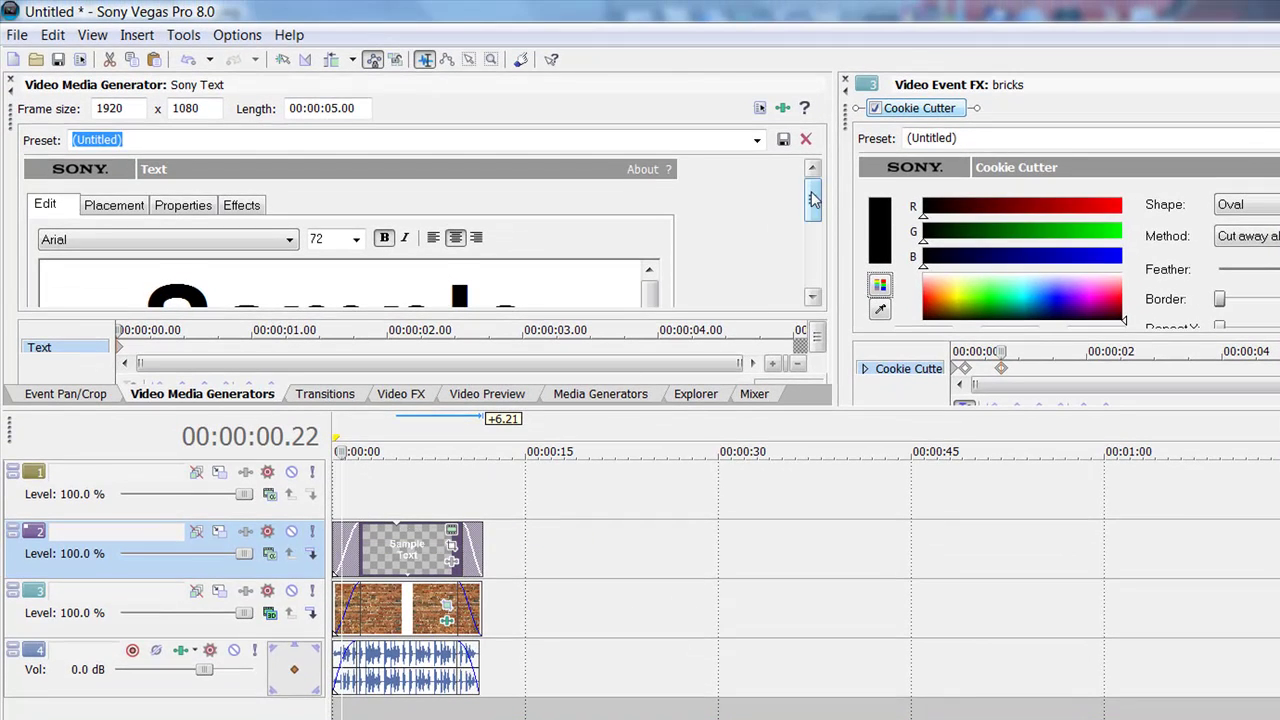
- Set the sample text's font to TMS One and its size to 60
scroll(742, 284, "down", 3)
scroll(745, 200, "up", 3)
left_click(289, 239)
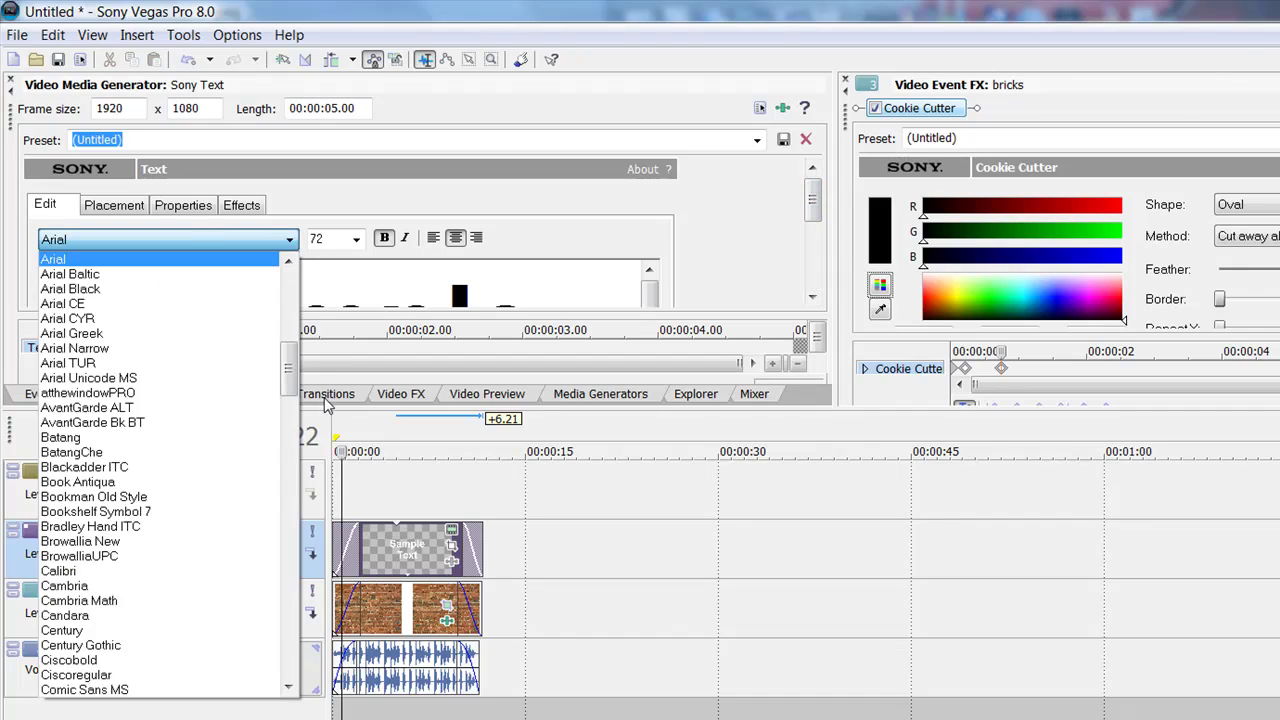
left_click_drag(286, 366, 287, 694)
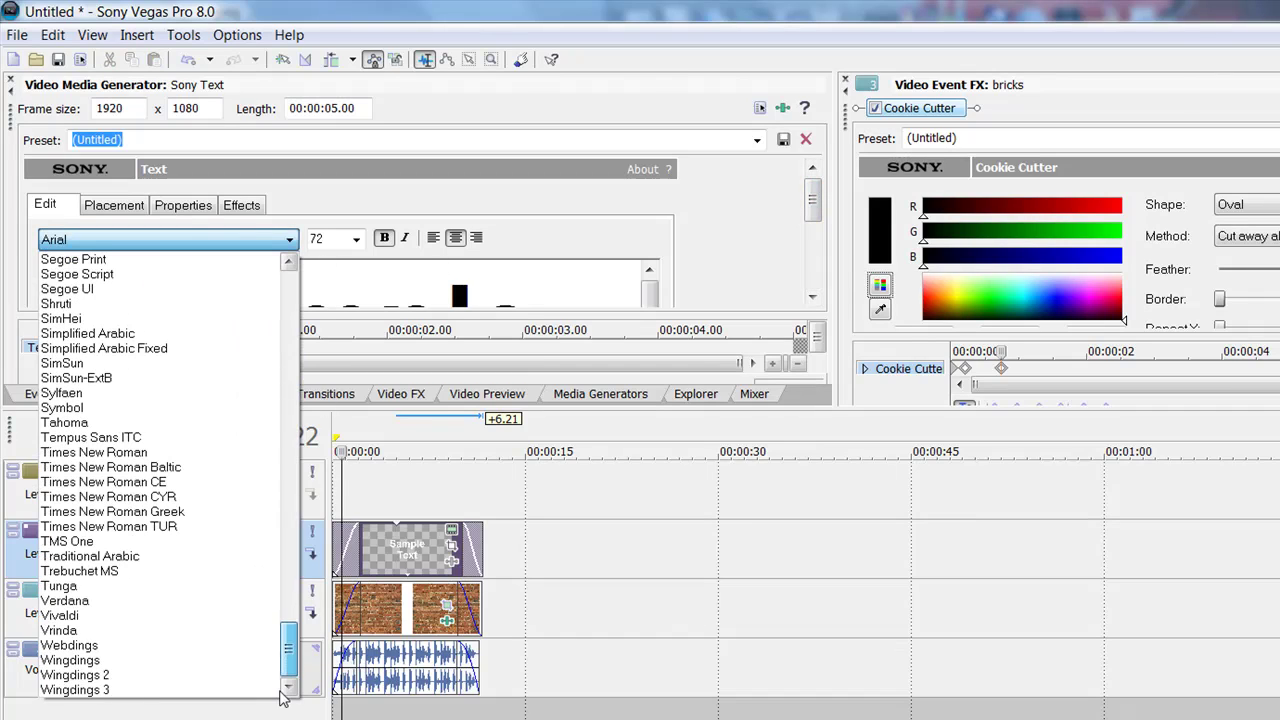
left_click(143, 541)
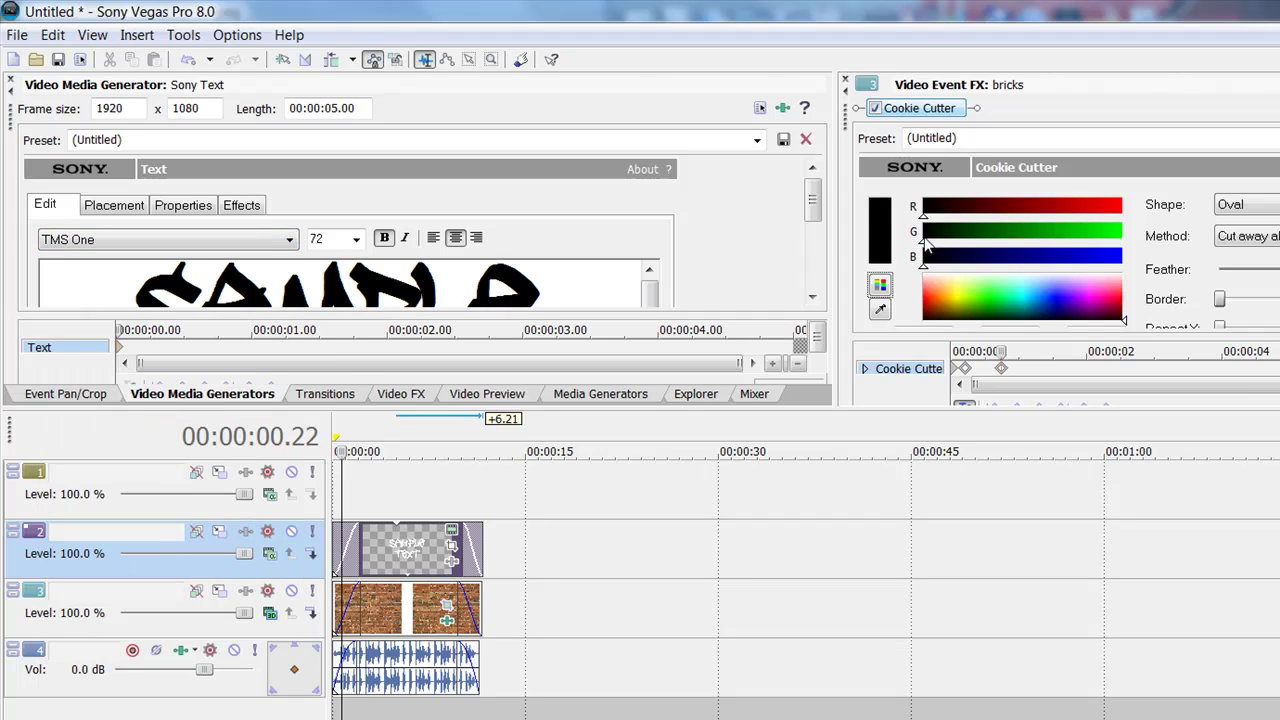
scroll(342, 214, "down", 1)
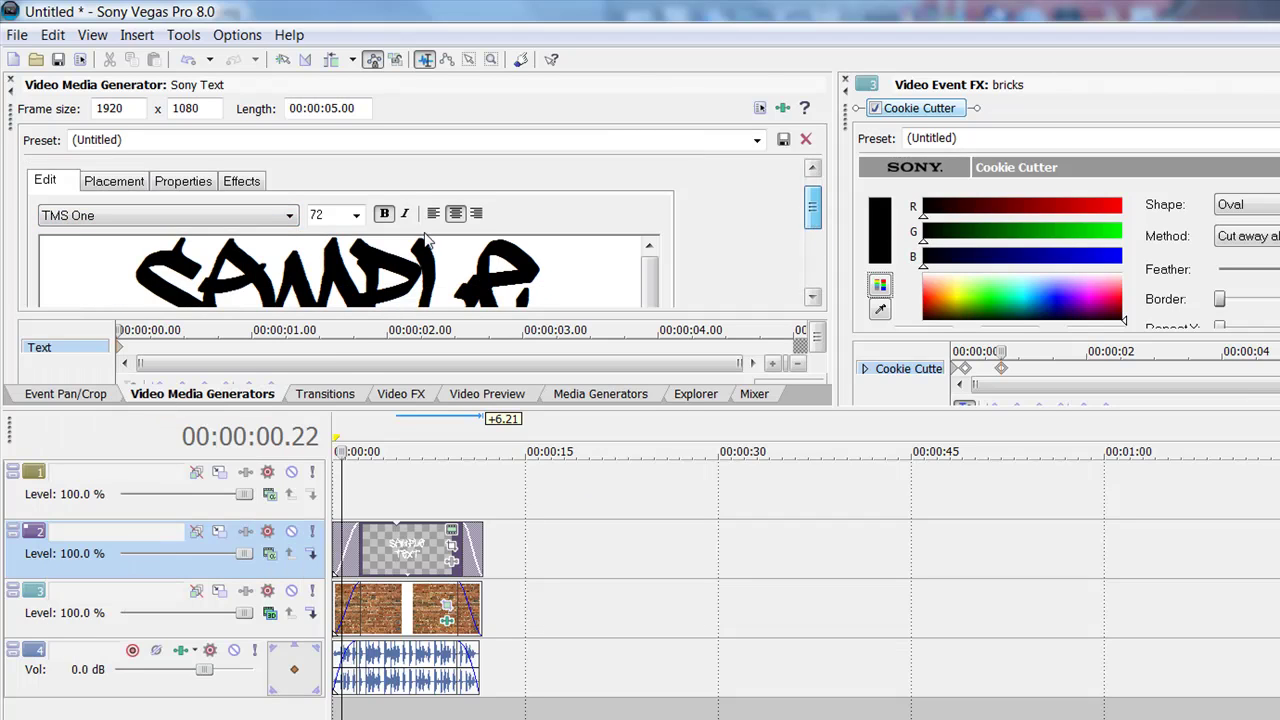
left_click(355, 214)
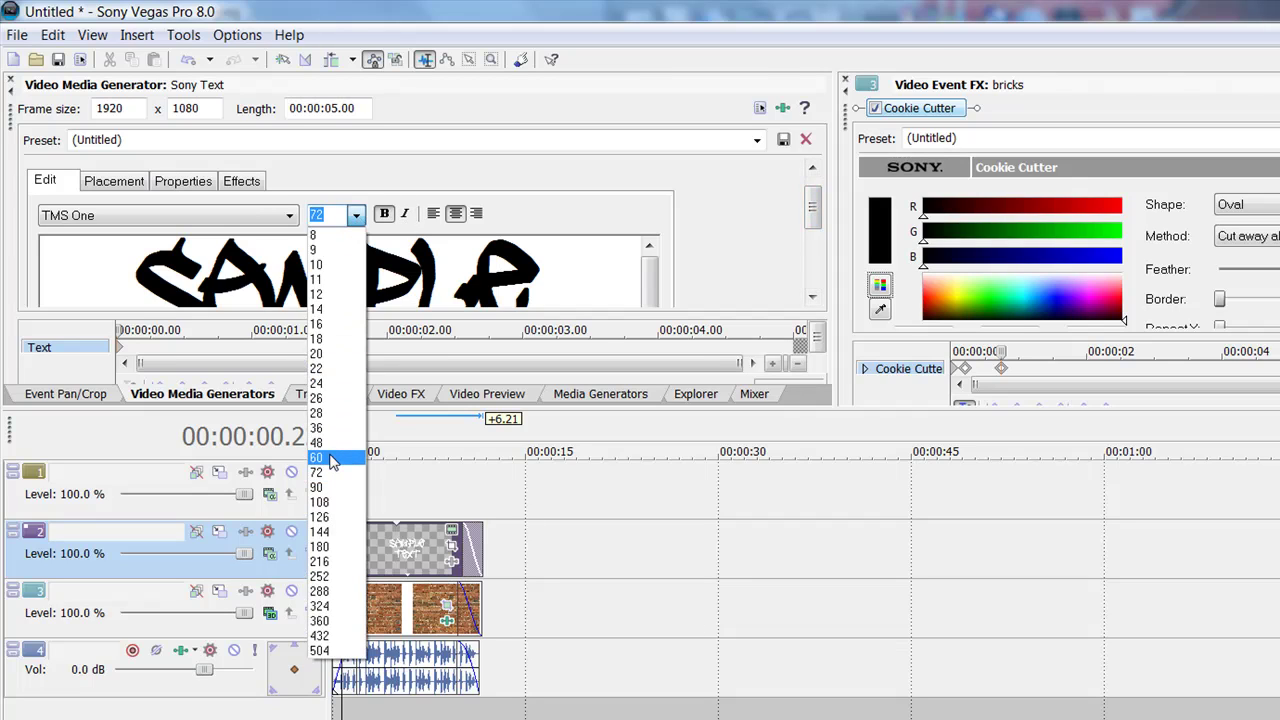
left_click(332, 458)
- Replace the sample text with "YOURTEXTHERE"
scroll(508, 300, "down", 1)
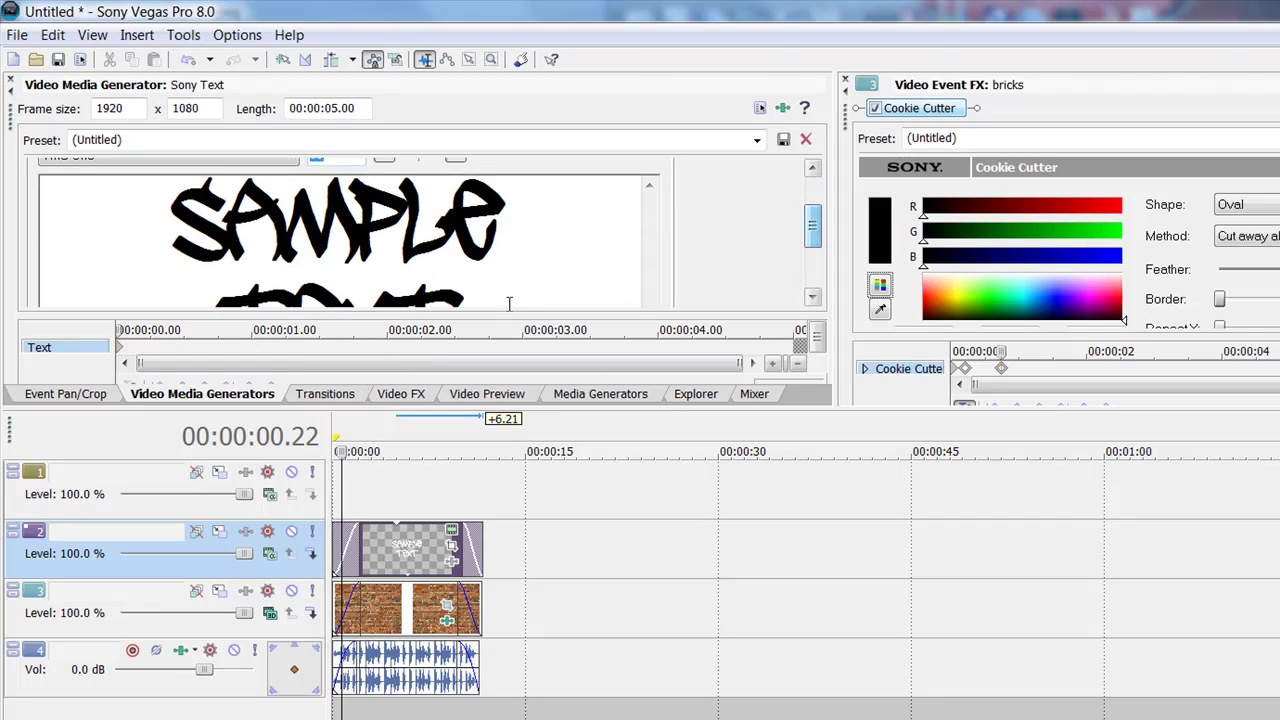
left_click_drag(508, 300, 88, 152)
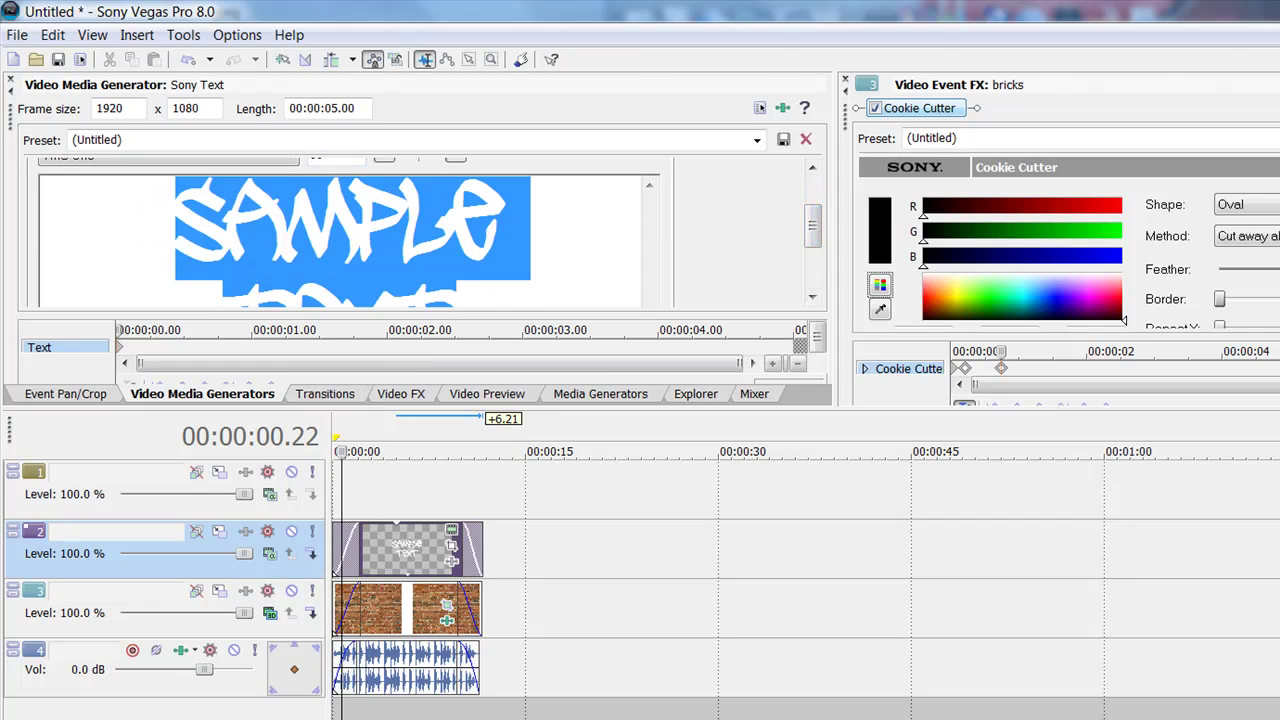
type("YOURTEXTHERE")
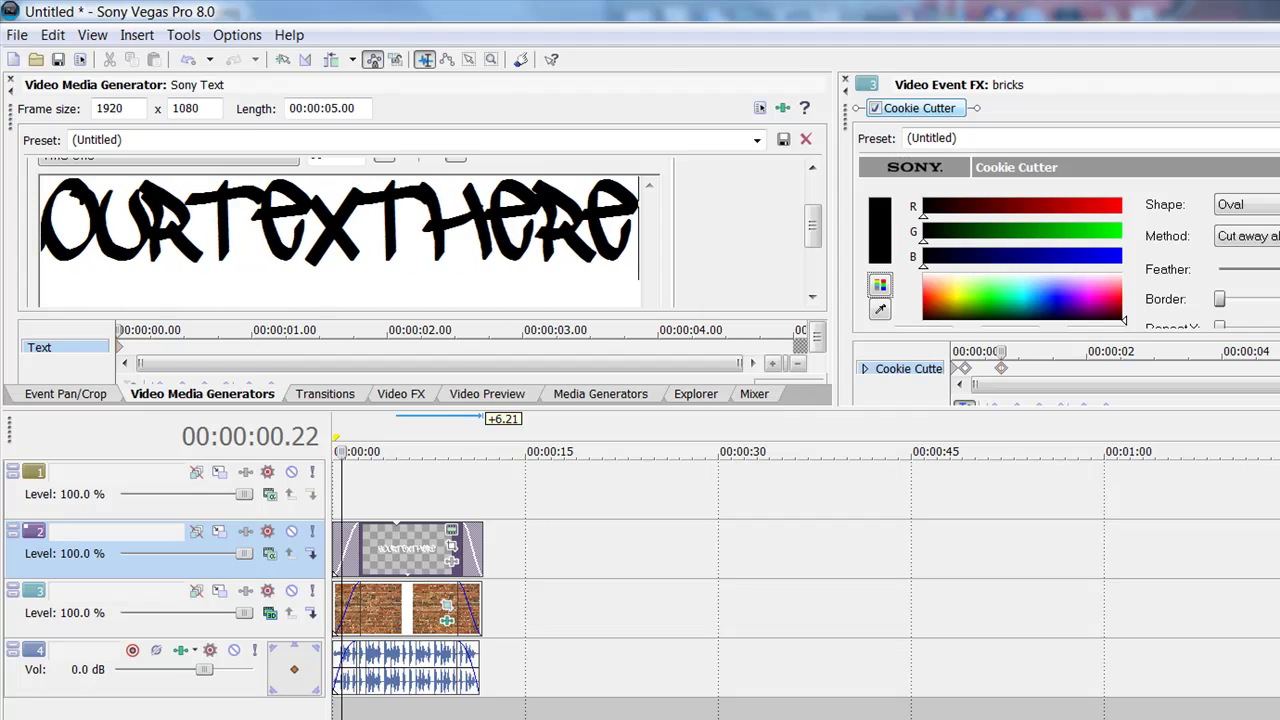
- Change the colour of the YOURTEXTHERE text to bright blue
left_click_drag(812, 225, 798, 150)
left_click(122, 210)
left_click(190, 208)
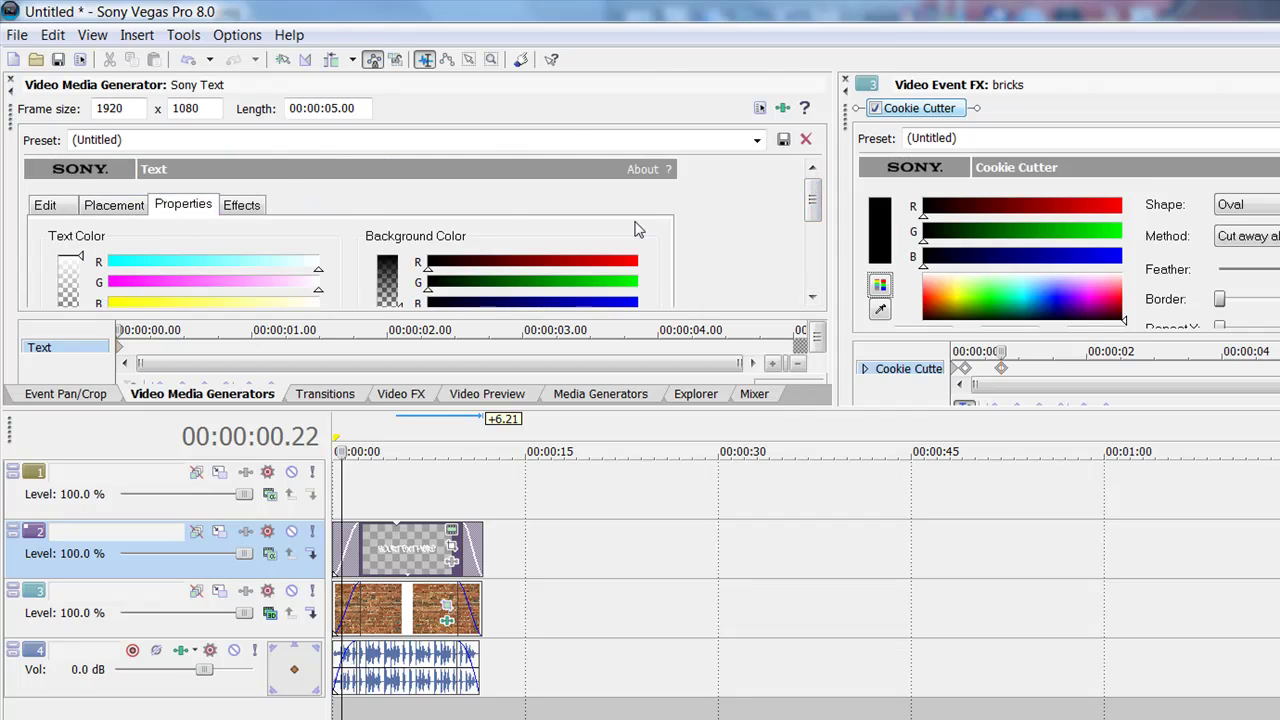
left_click_drag(812, 205, 812, 247)
left_click_drag(210, 206, 230, 228)
left_click_drag(810, 240, 810, 200)
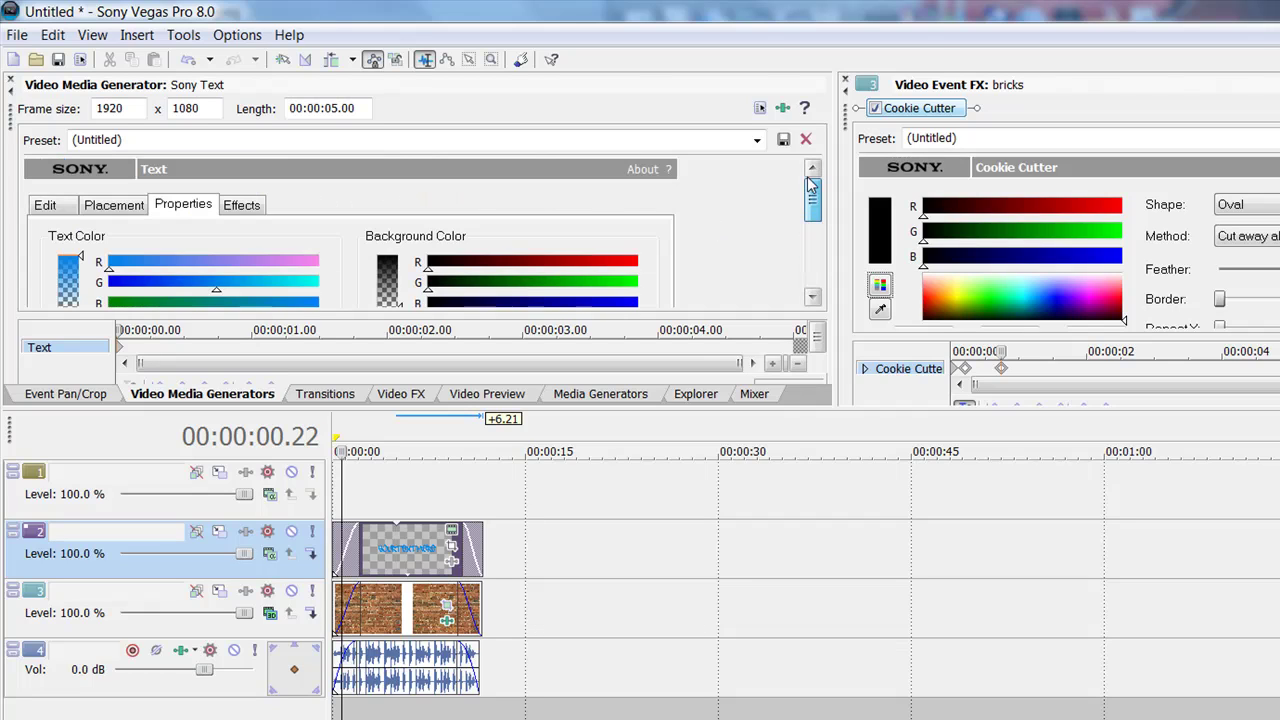
- Draw a black outline around the text with an increased width, and preview it over the brick wall
left_click(241, 204)
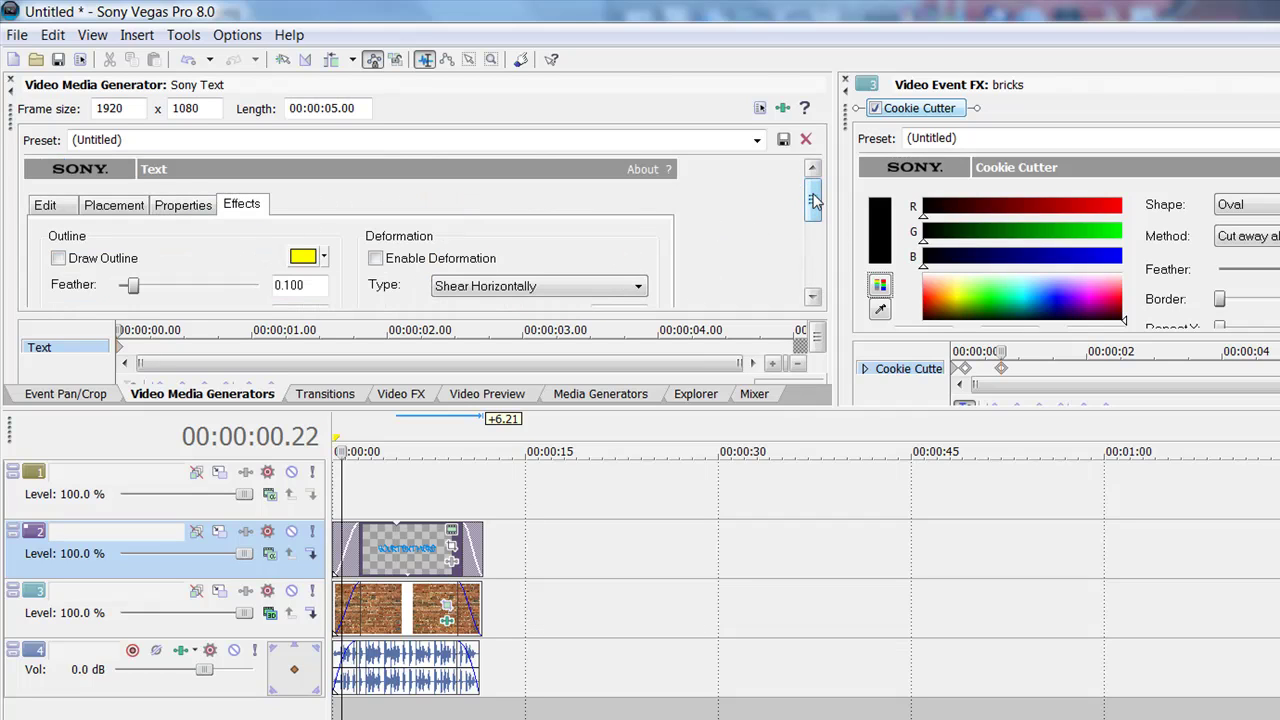
left_click_drag(813, 200, 813, 214)
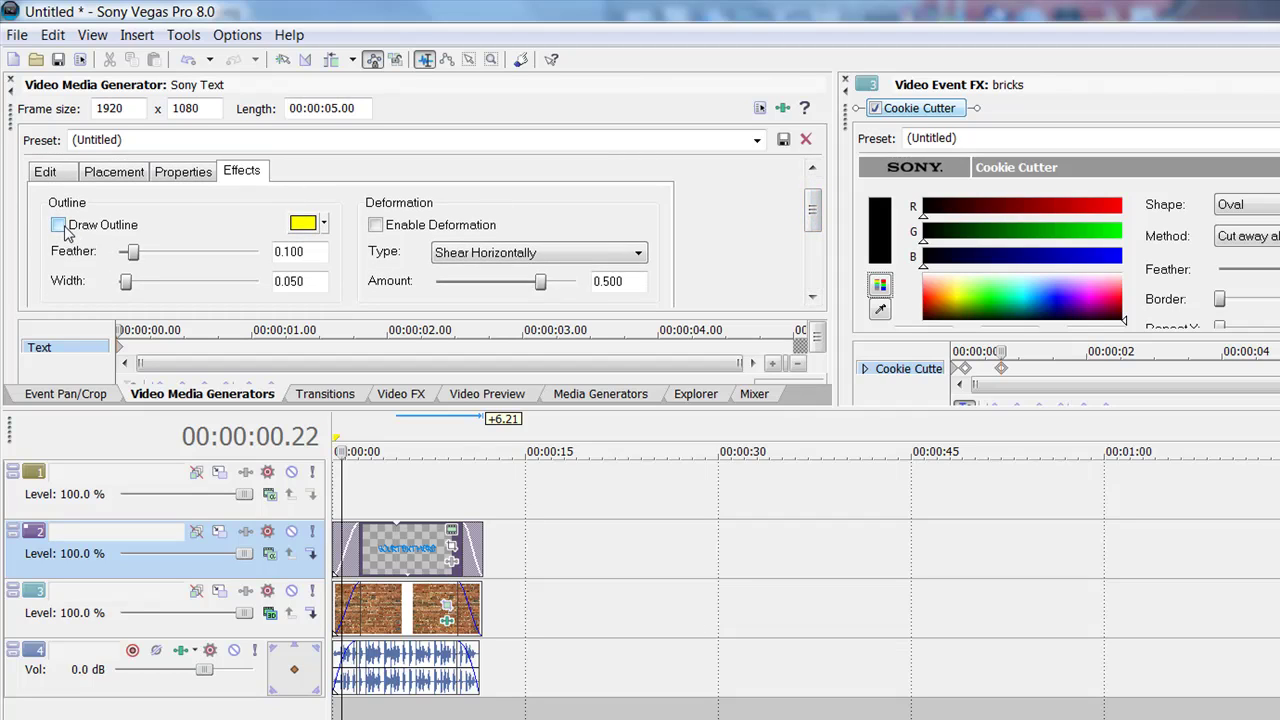
left_click_drag(127, 282, 160, 283)
left_click(325, 223)
left_click_drag(402, 305, 409, 323)
left_click(440, 316)
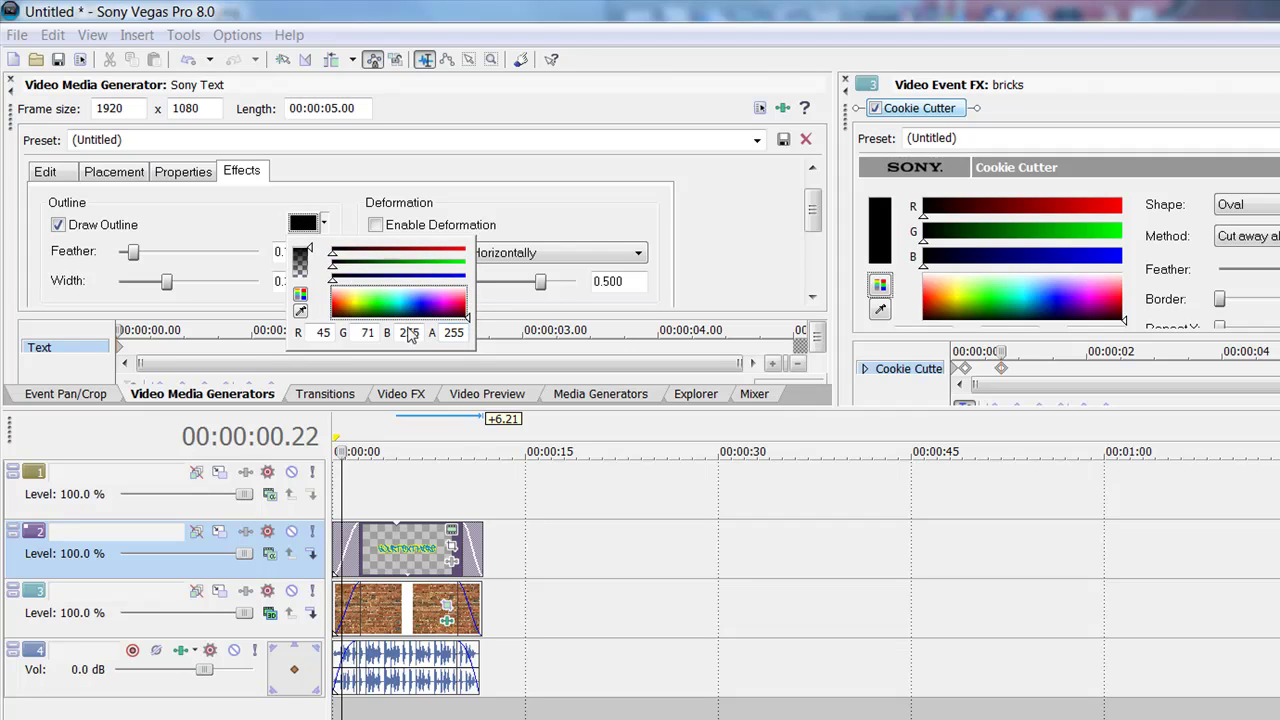
left_click(500, 394)
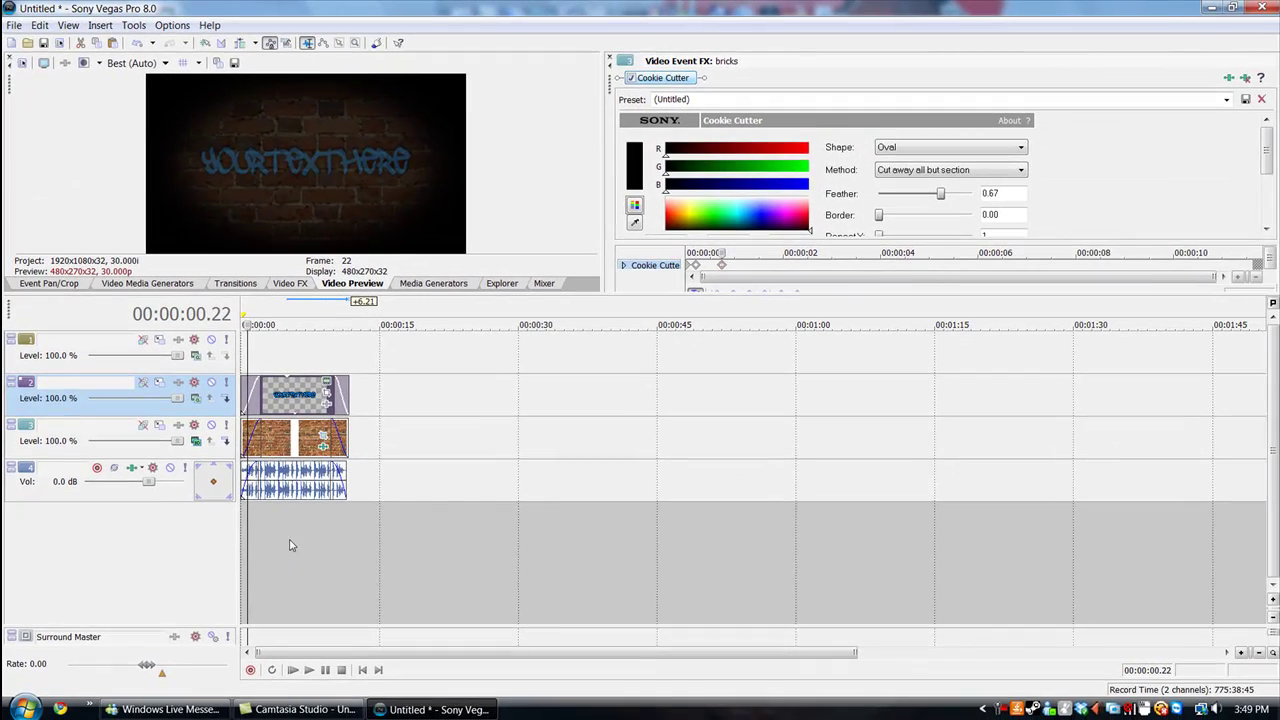
left_click(290, 545)
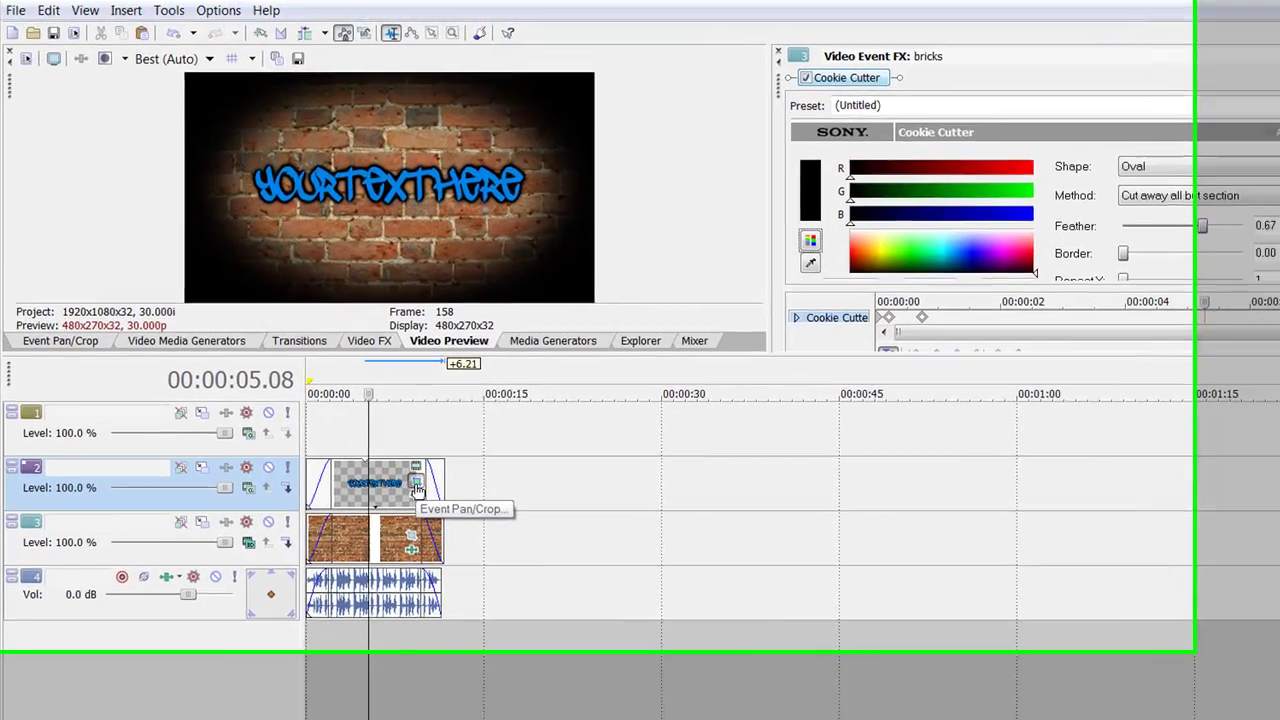
- Animate the text event's pan/crop rotation from an angle of 10.0 at the start to -10.0 at 00:00:11.20
left_click(417, 487)
left_click_drag(437, 303, 110, 305)
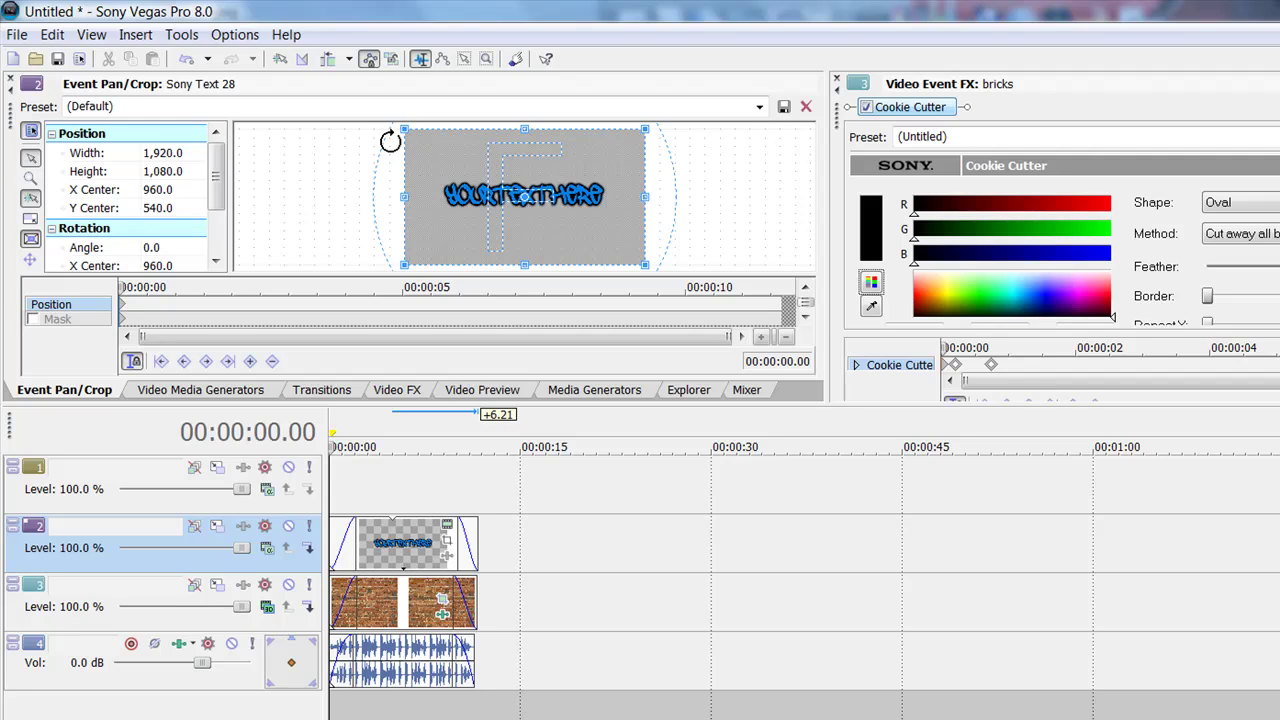
left_click_drag(390, 141, 383, 114)
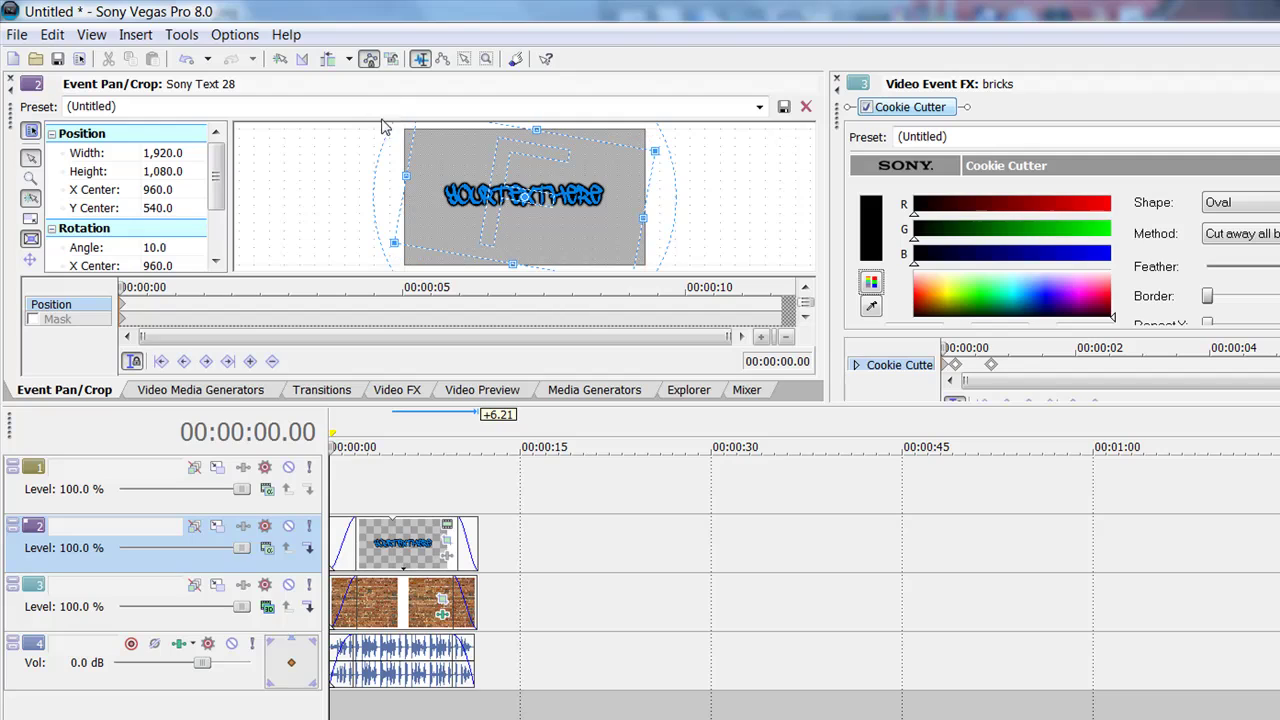
left_click_drag(125, 287, 779, 275)
left_click_drag(385, 158, 384, 191)
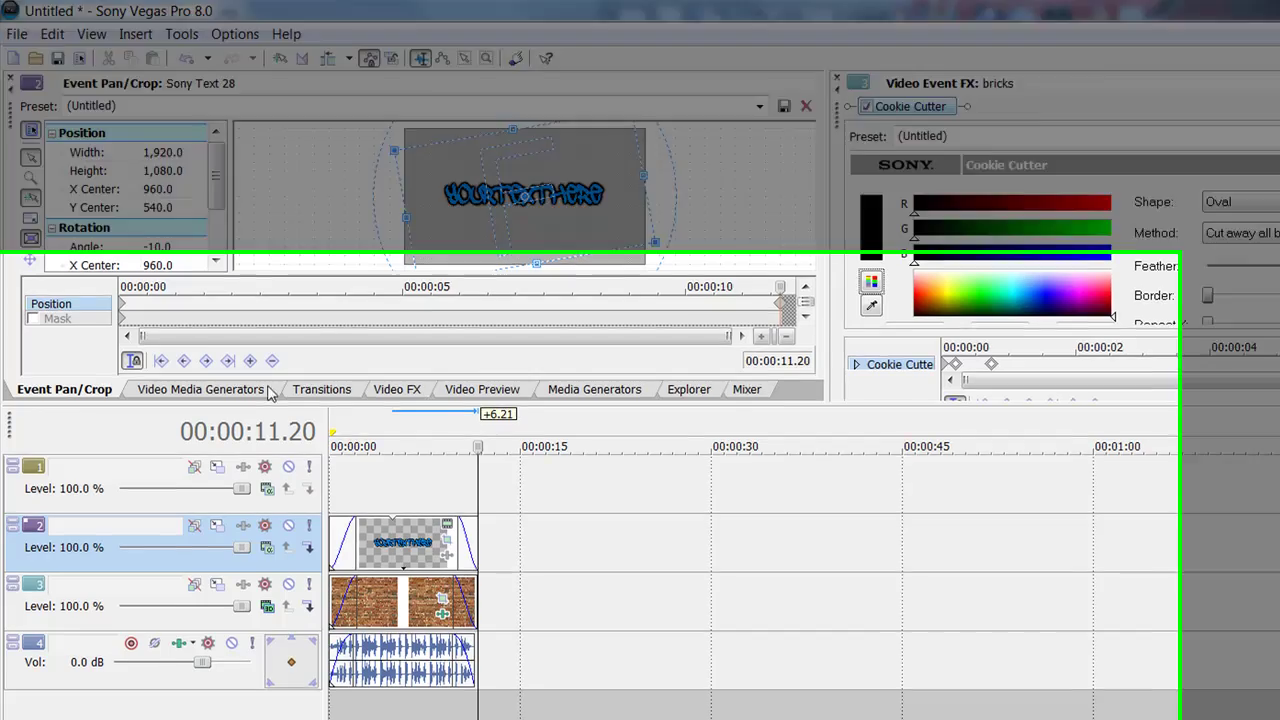
- Preview the rotating text over the bricks at several points along the timeline
left_click(230, 392)
left_click(400, 392)
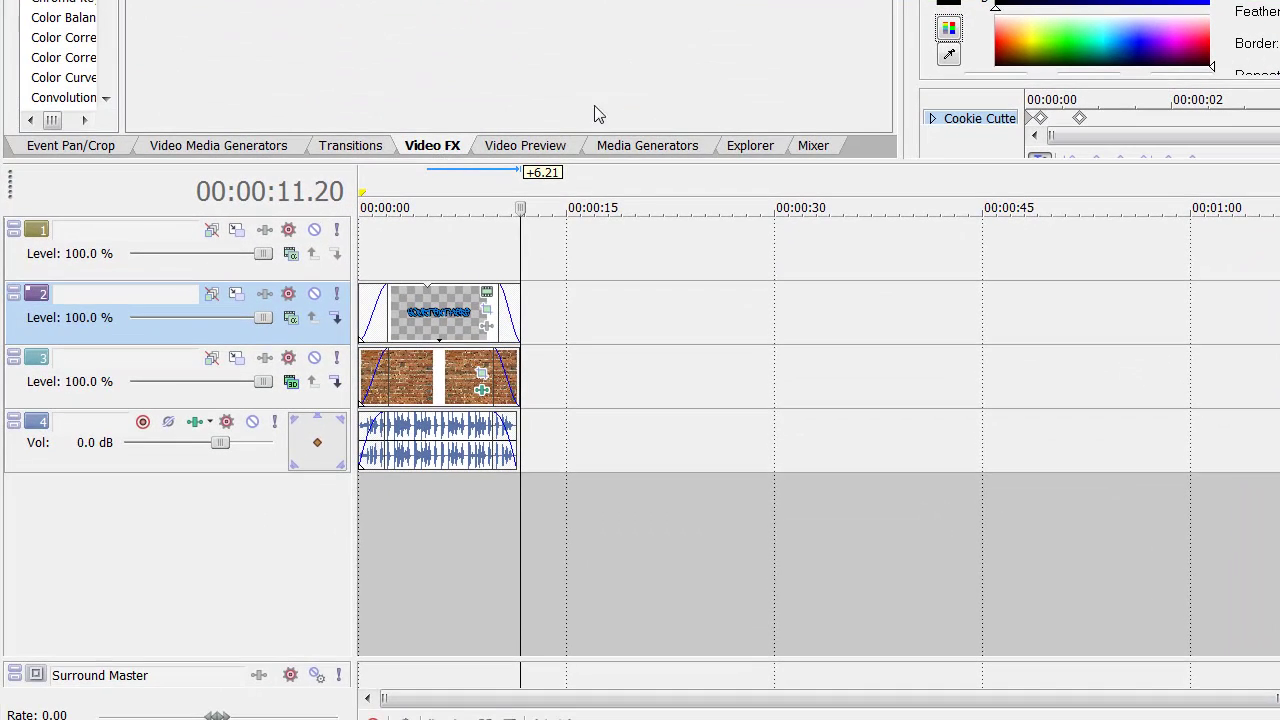
left_click(541, 146)
left_click(402, 478)
left_click(430, 486)
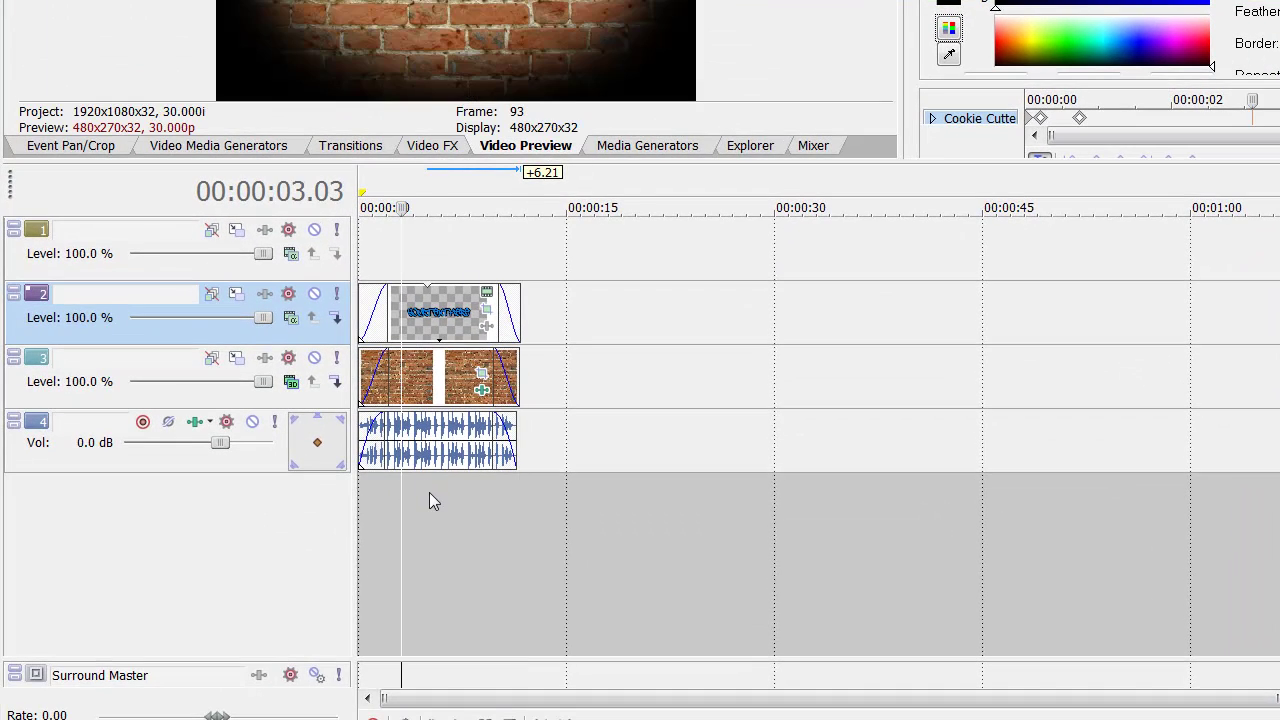
left_click(487, 488)
left_click(424, 508)
left_click(385, 514)
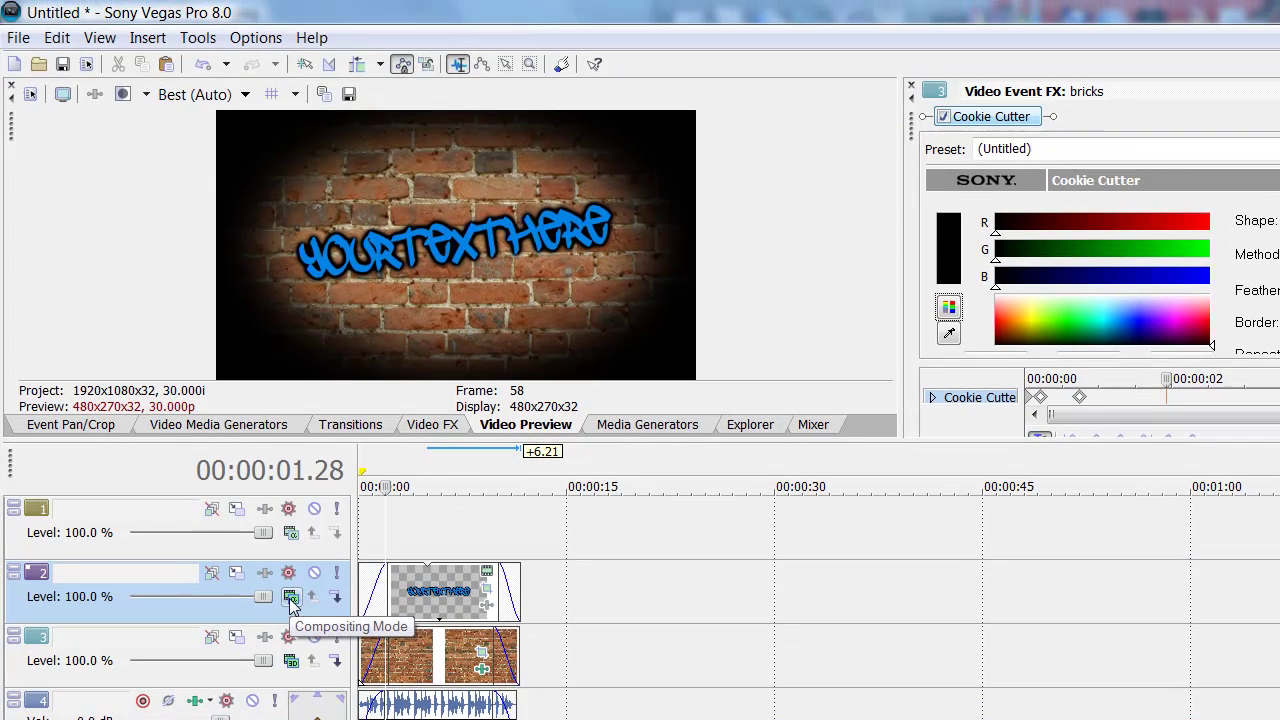
- Set track 2's compositing mode to 3D Source Alpha
left_click(291, 319)
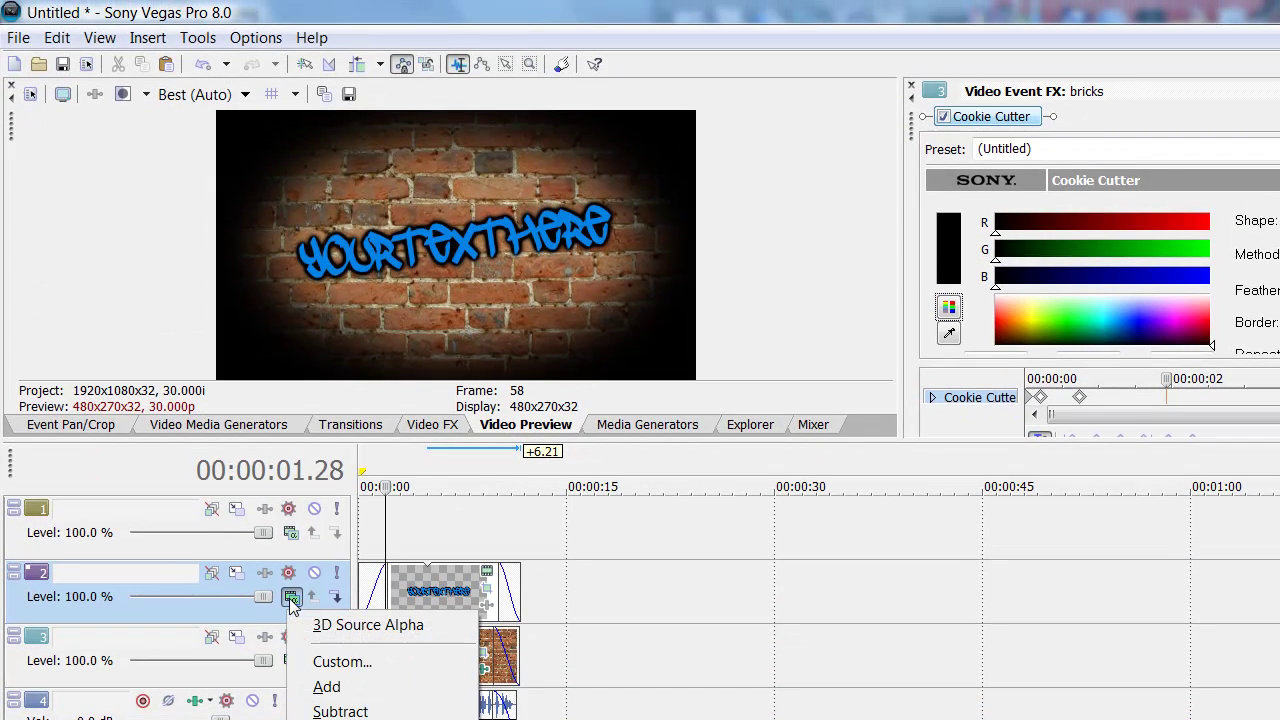
left_click(355, 626)
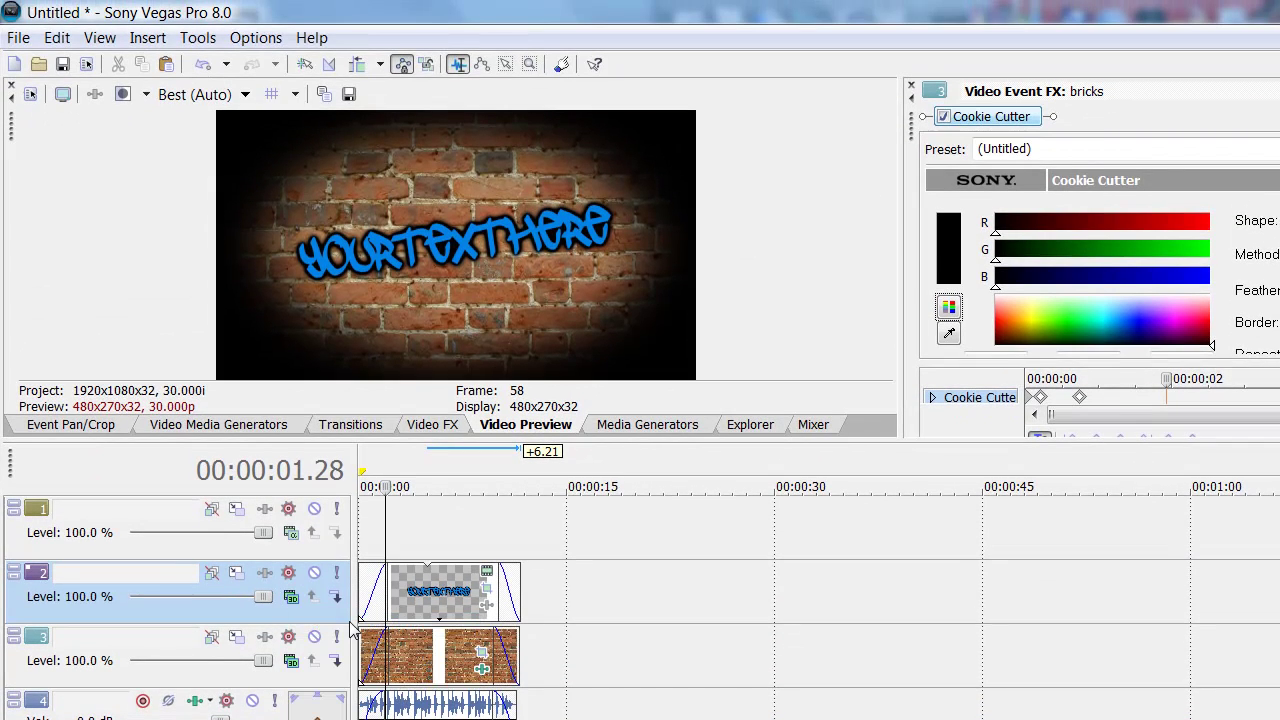
left_click(291, 598)
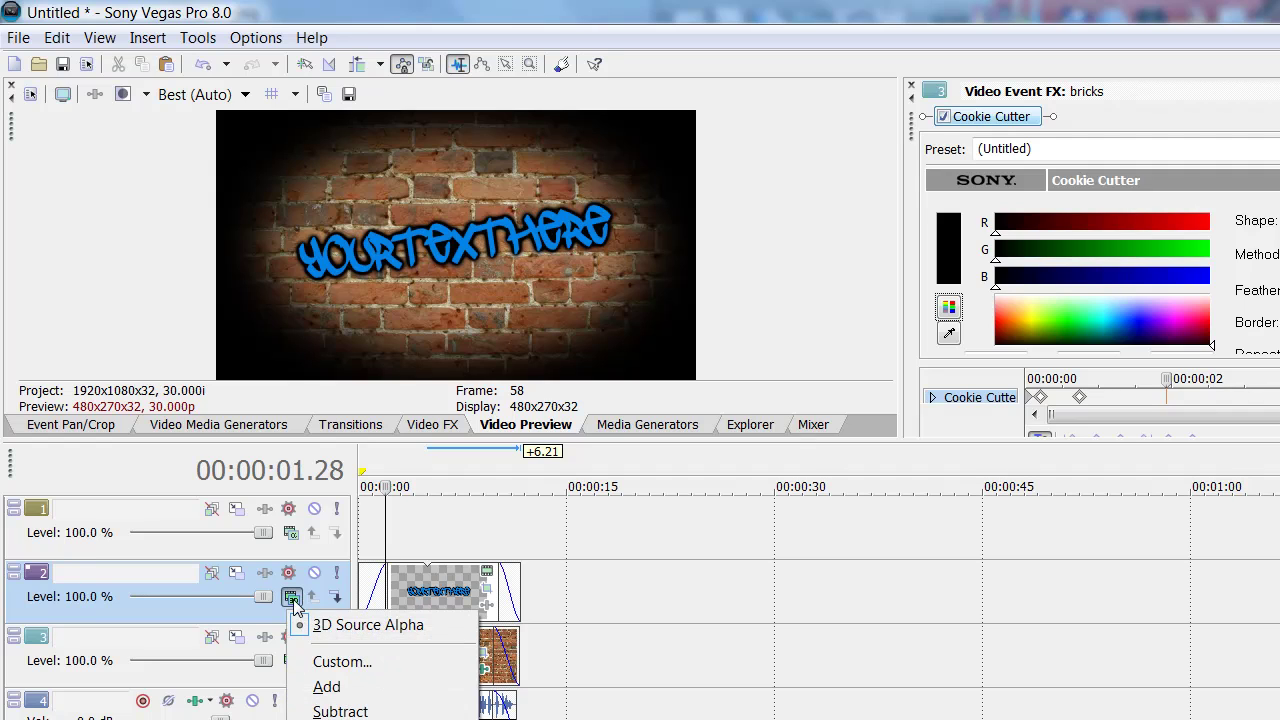
left_click(366, 627)
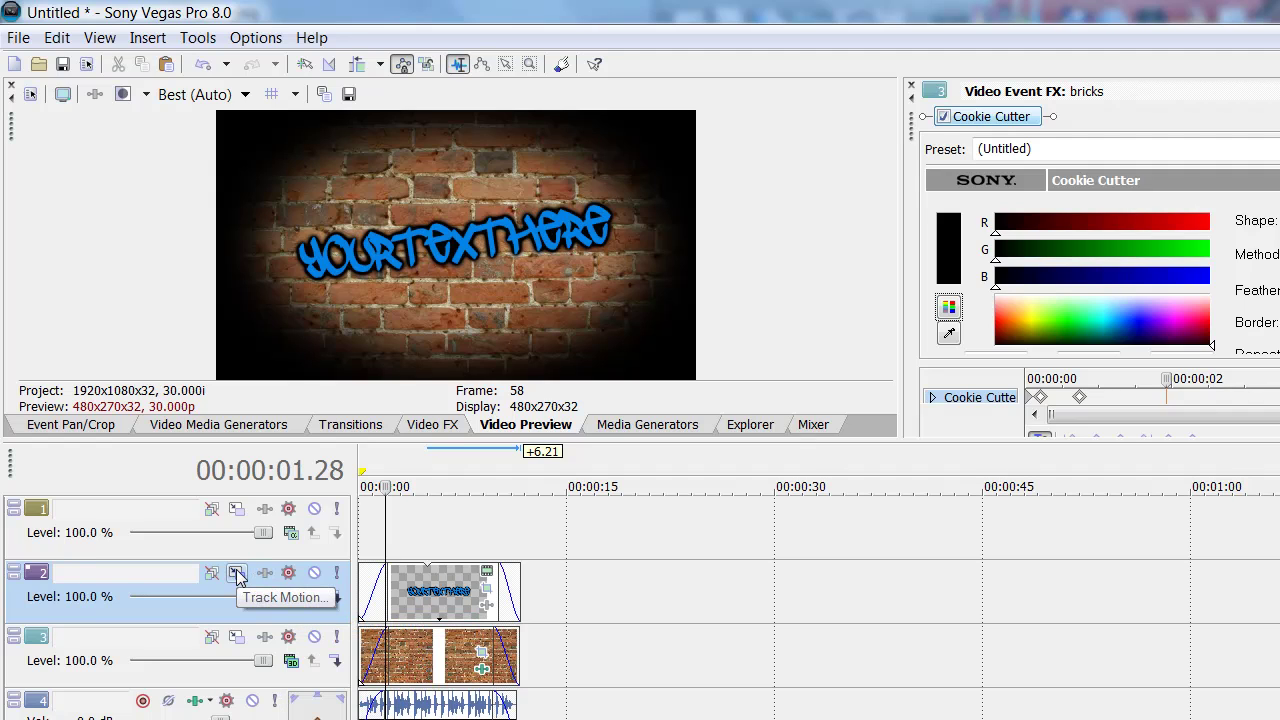
- Shorten the YOURTEXTHERE event to a little over half its length and insert a second text media event with fades after it
left_click_drag(517, 571, 445, 573)
right_click(487, 596)
left_click(588, 719)
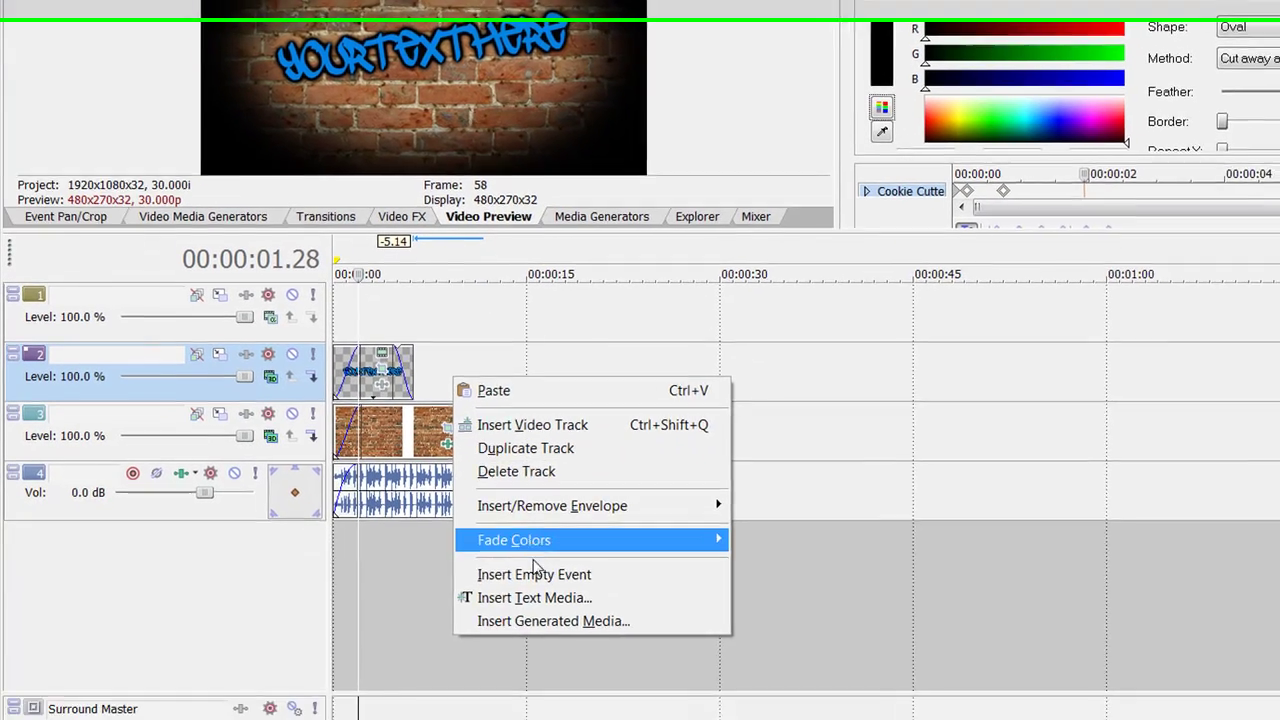
mouse_move(412, 340)
left_mouse_down()
mouse_move(468, 345)
mouse_move(444, 352)
mouse_move(410, 335)
left_mouse_up()
left_click(408, 335)
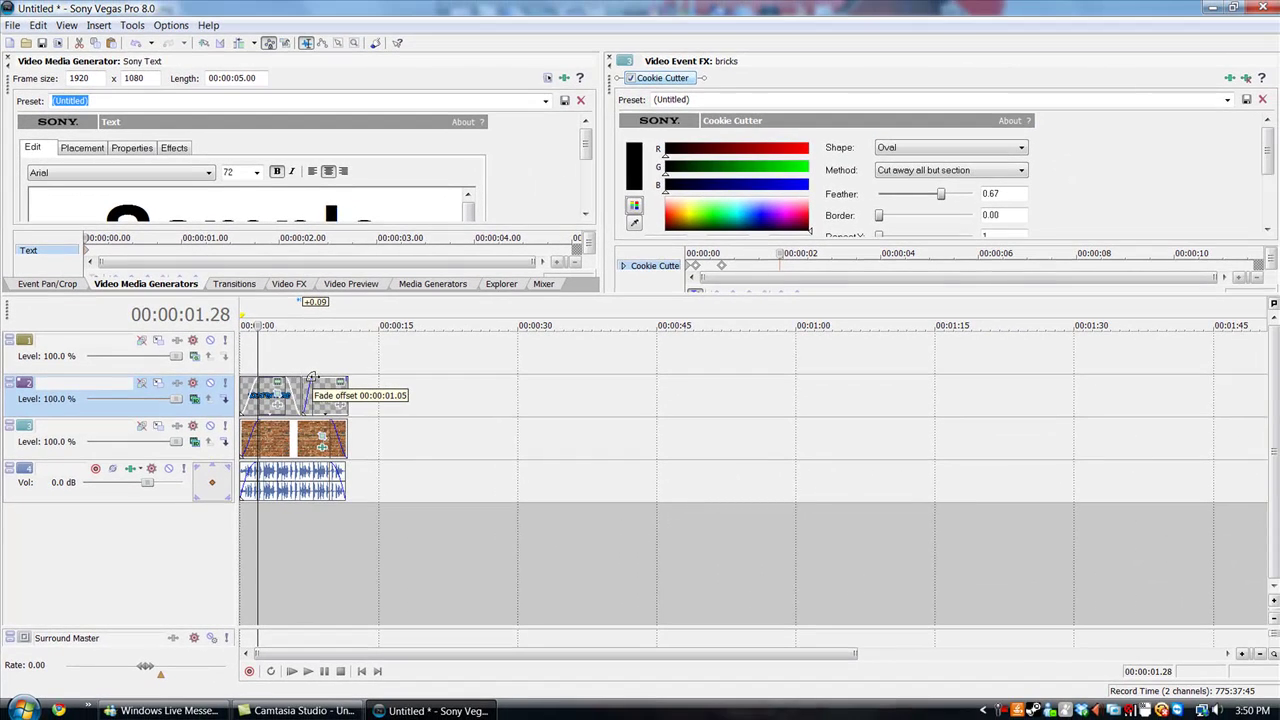
left_click_drag(350, 377, 342, 378)
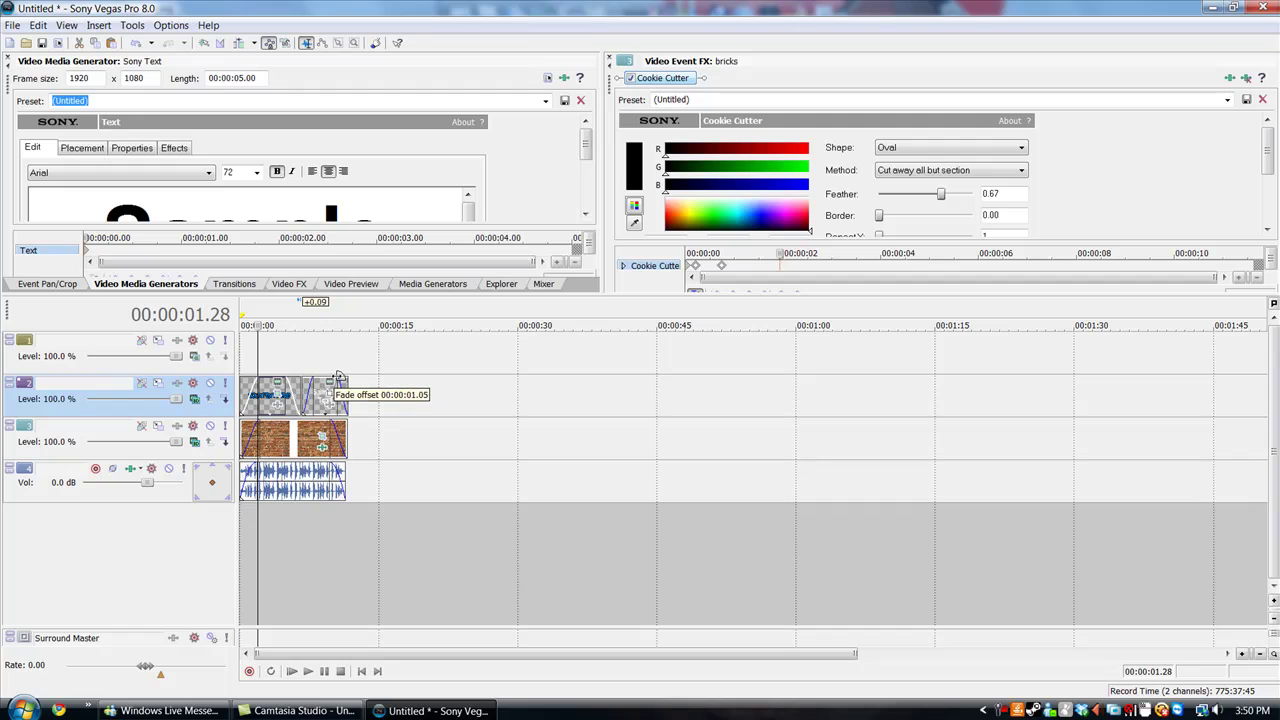
- Place the second text event directly against the first and adjust the ends of the brick and audio events to match it
left_click(236, 284)
left_click(1242, 654)
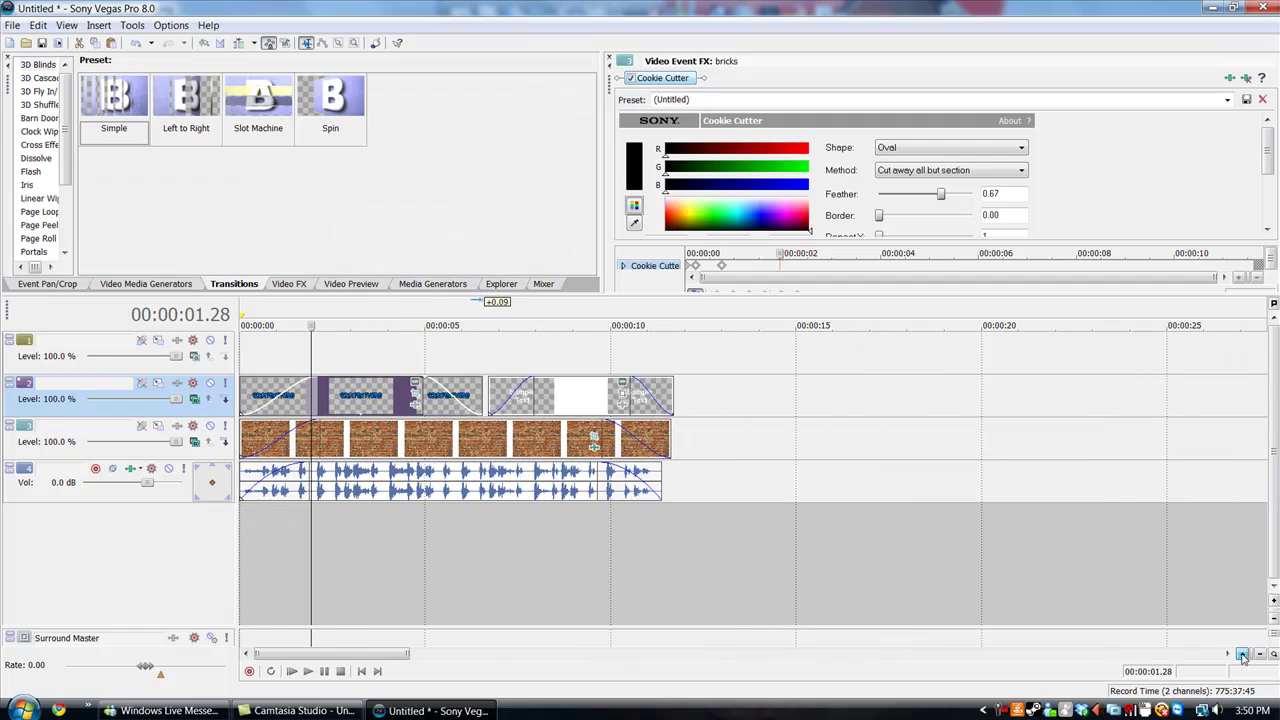
left_click(1242, 654)
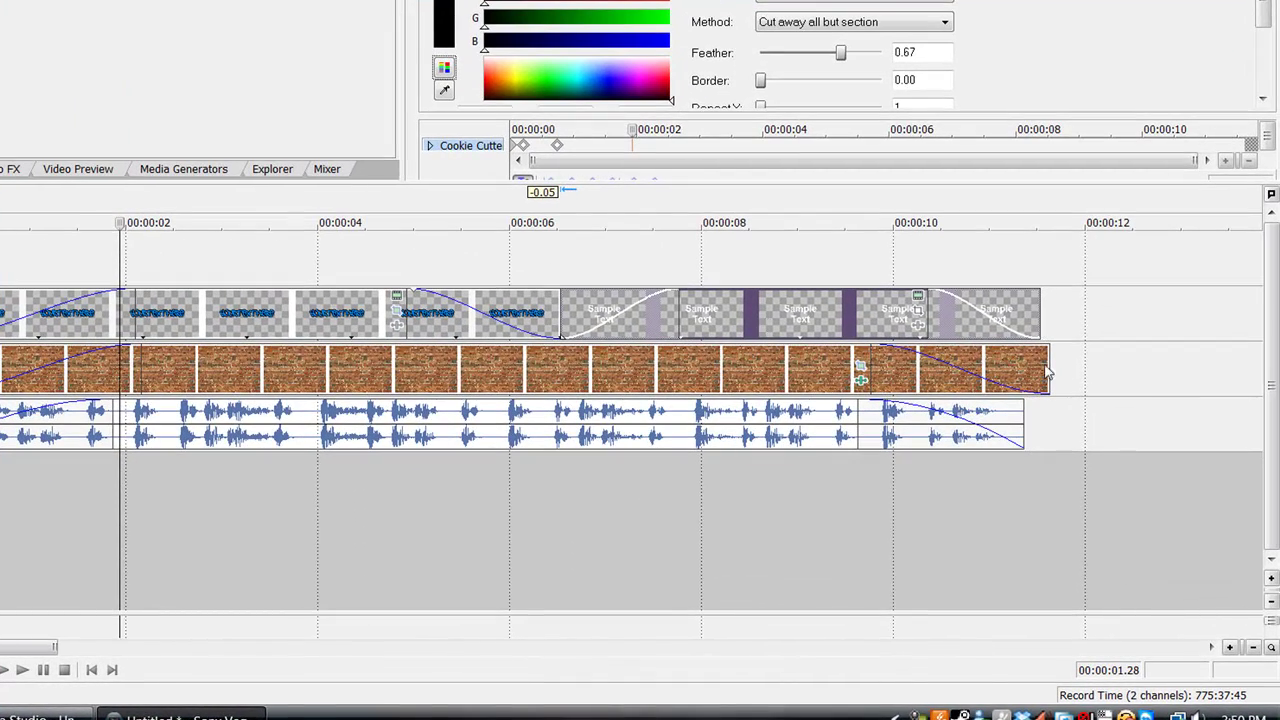
left_click_drag(1047, 359, 1042, 359)
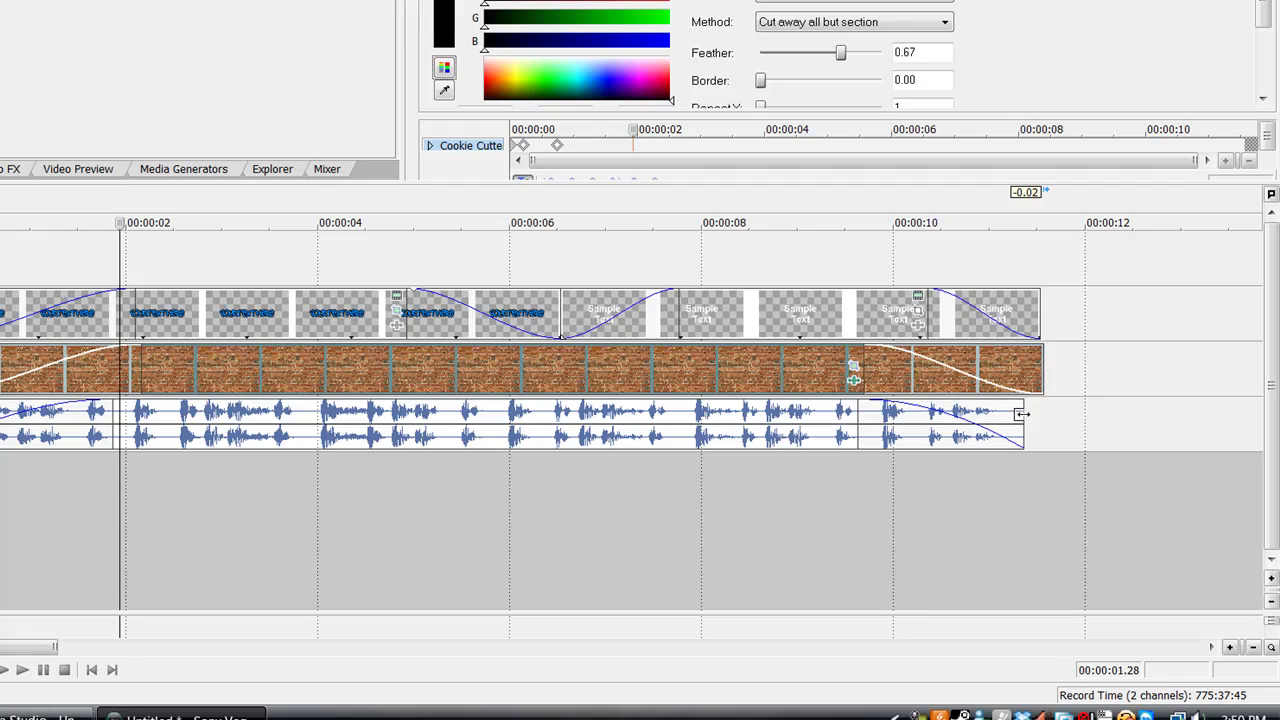
left_click_drag(1023, 414, 1040, 405)
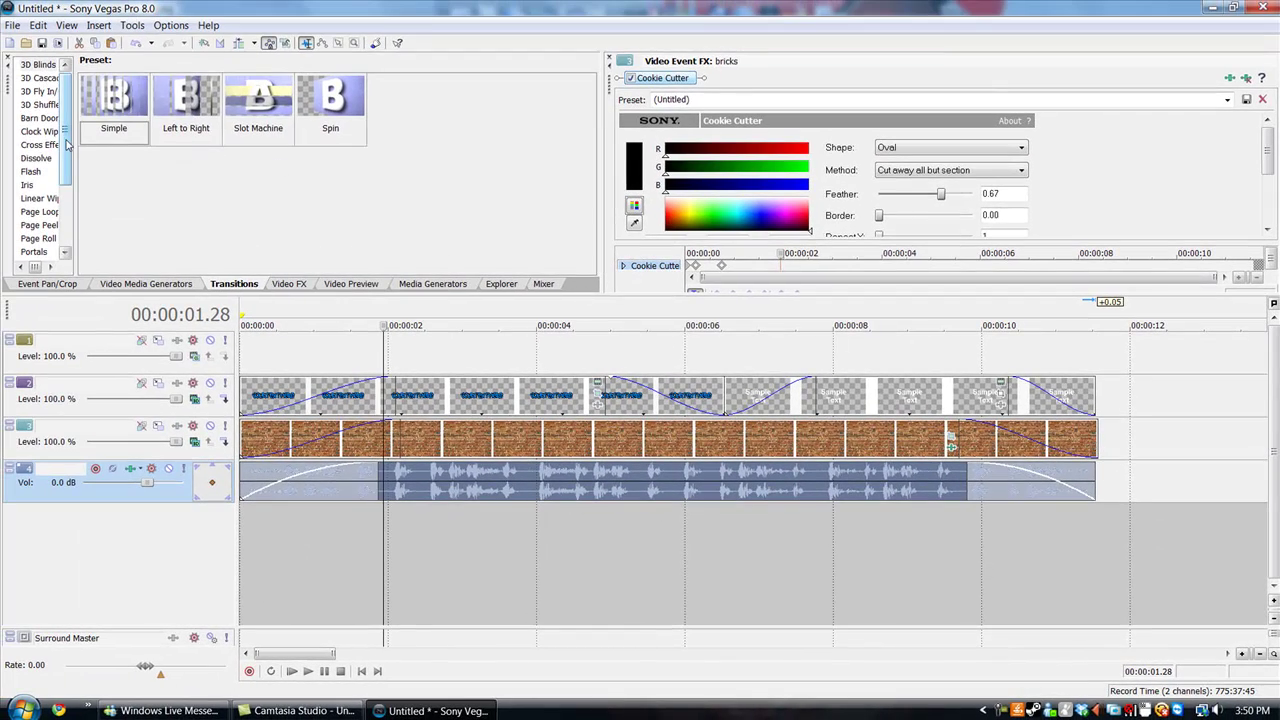
- Apply the Cross Zoom A/B Slow transition at the cut between the two text events and shorten it to about half a second
left_click(53, 158)
left_click(44, 145)
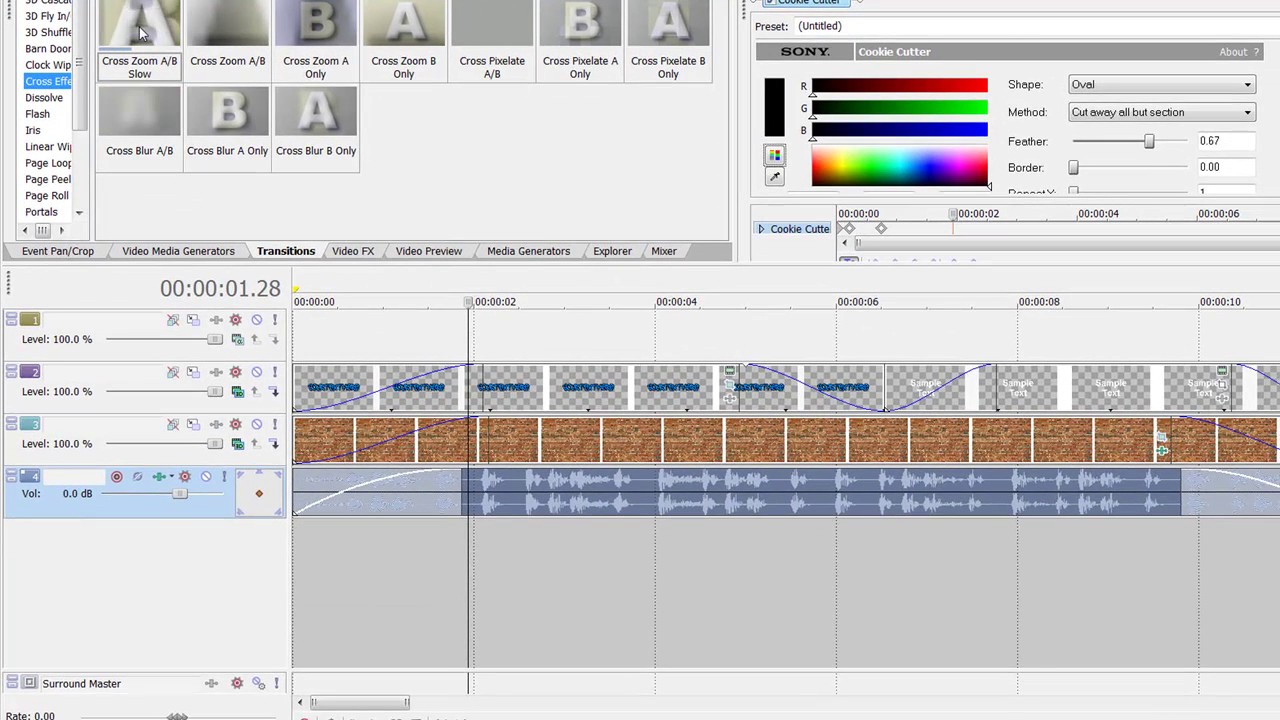
left_click_drag(140, 33, 890, 401)
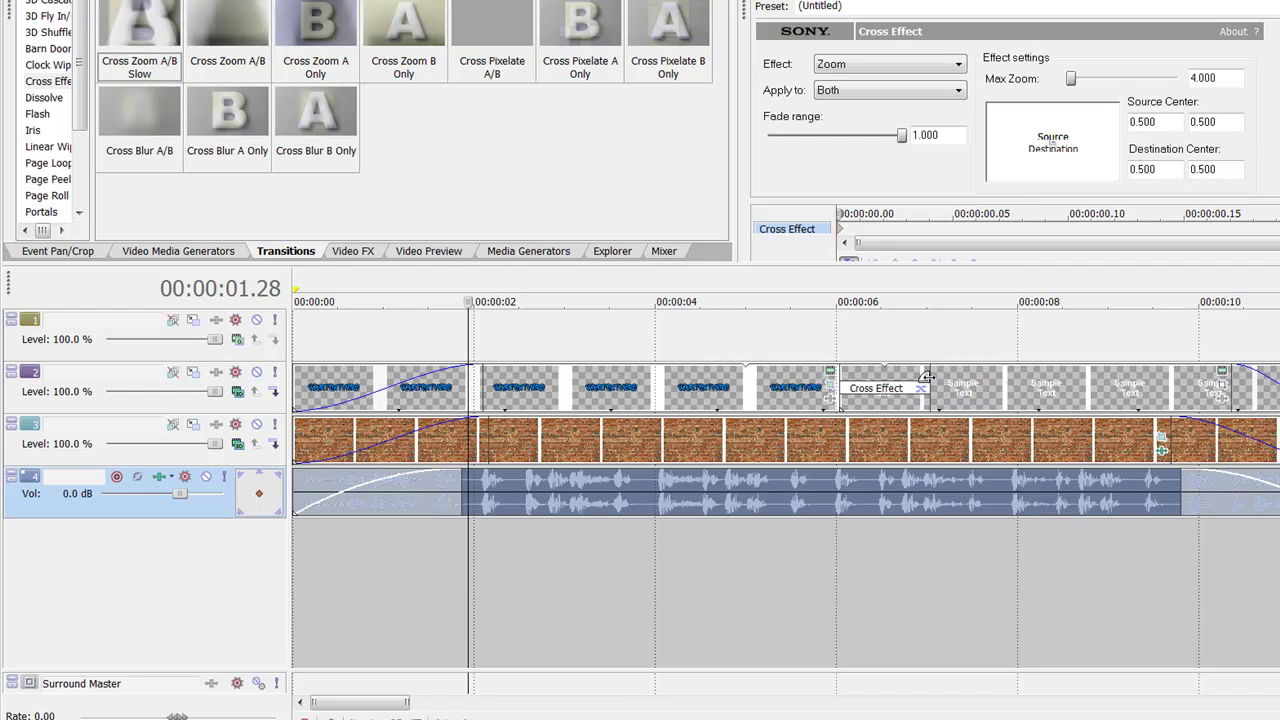
left_click_drag(922, 378, 880, 378)
left_click_drag(163, 44, 859, 380)
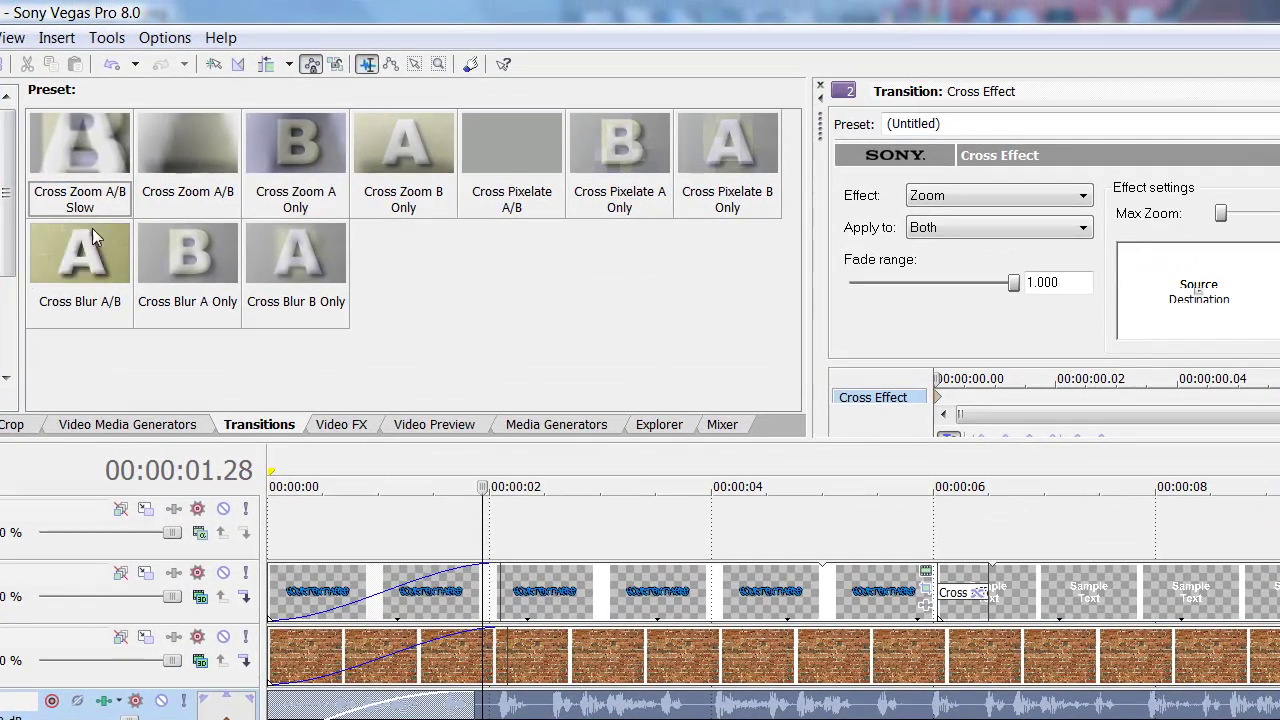
left_click_drag(95, 237, 933, 575)
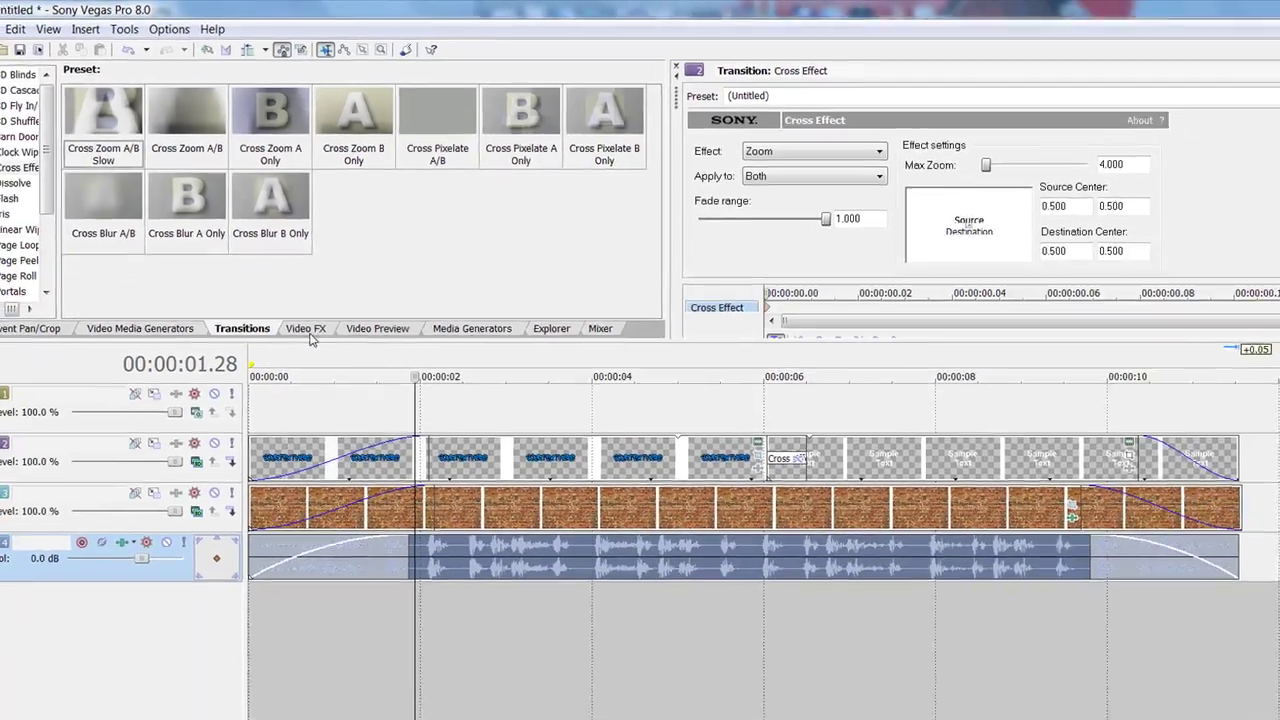
- Preview the text around the cross zoom transition on the timeline
left_click(431, 421)
left_click(693, 521)
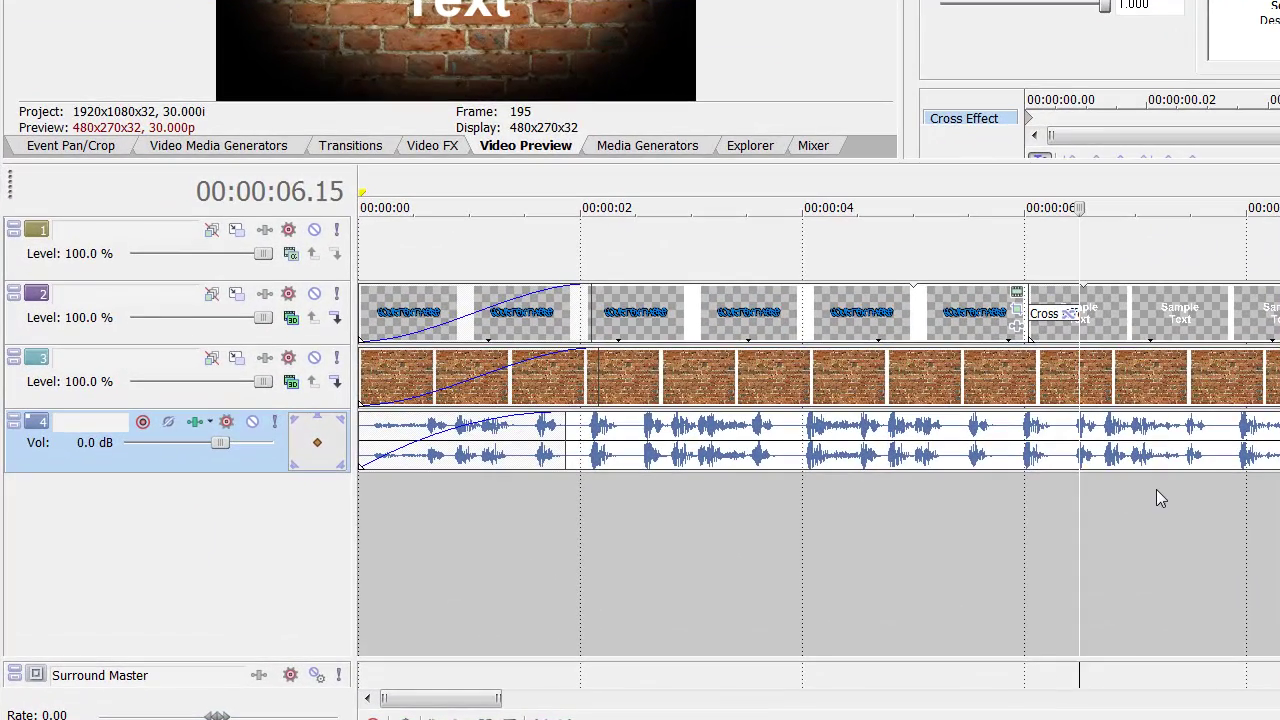
left_click(1157, 498)
left_click(971, 498)
left_click(1015, 496)
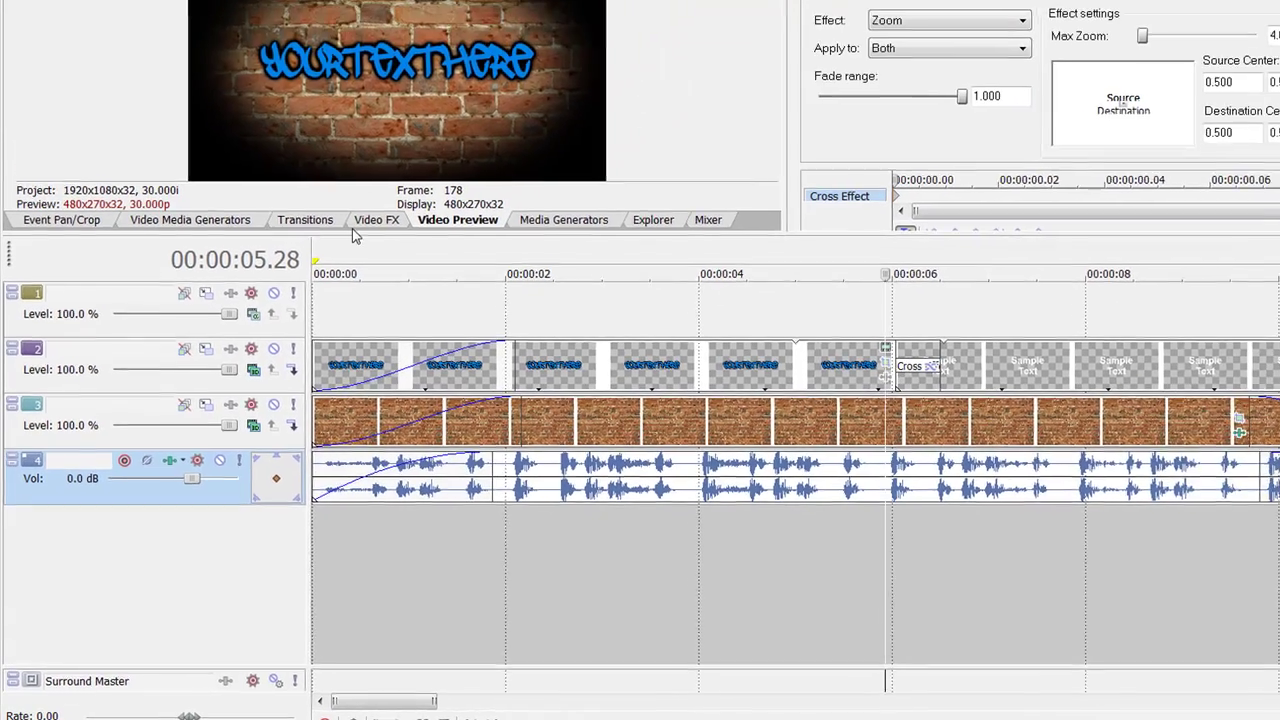
- Separate the two text events and apply Cross Zoom A/B Slow to the end of the first with a 16-frame fade offset
left_click(217, 147)
left_click(284, 254)
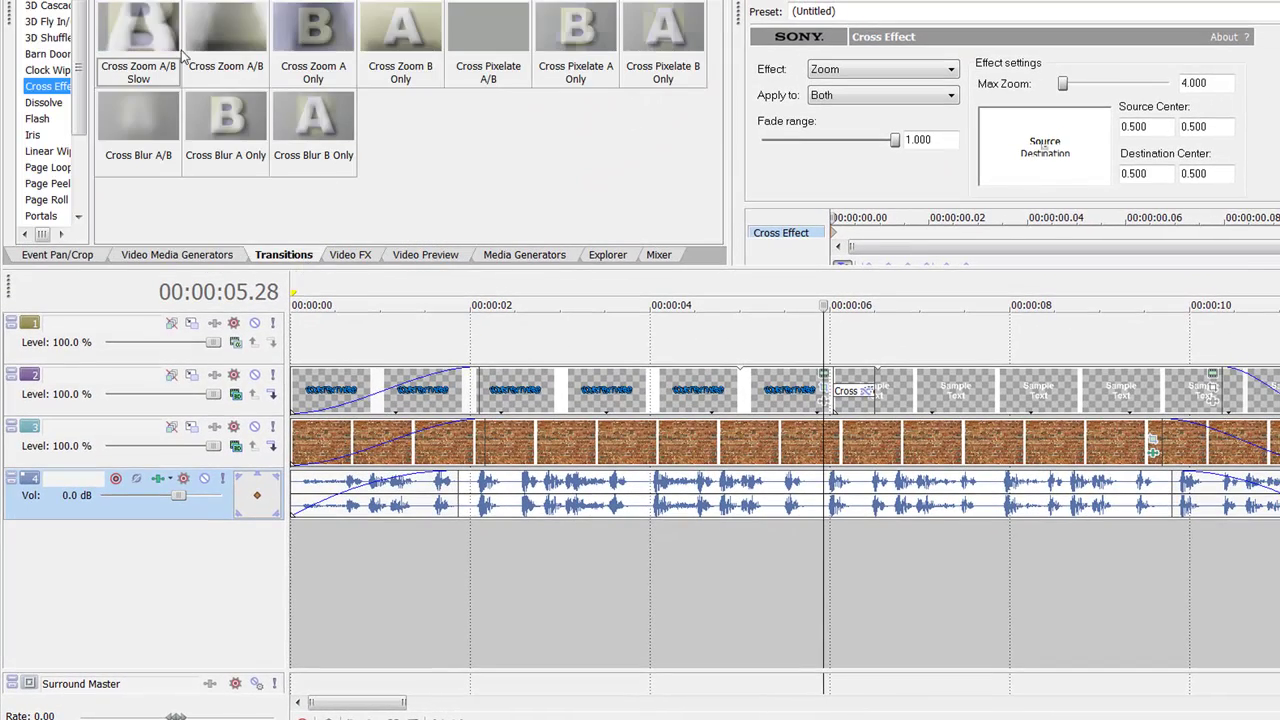
left_click_drag(138, 40, 885, 389)
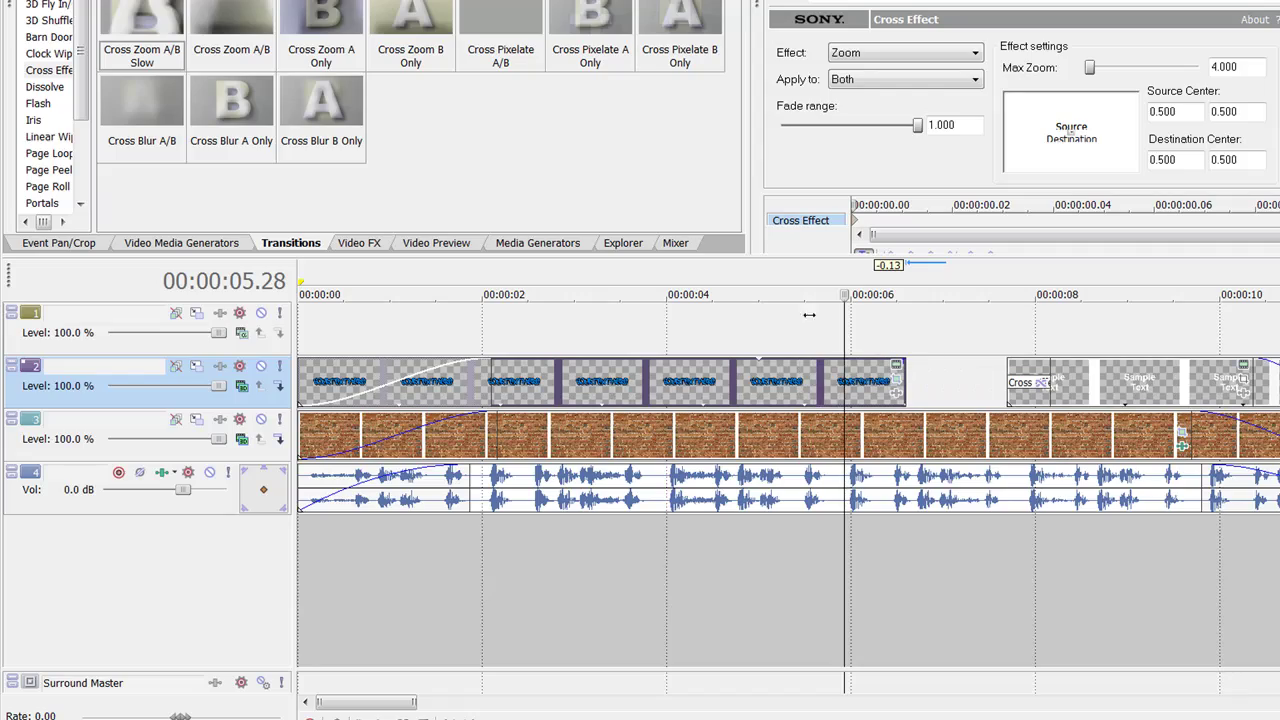
left_click_drag(150, 40, 900, 376)
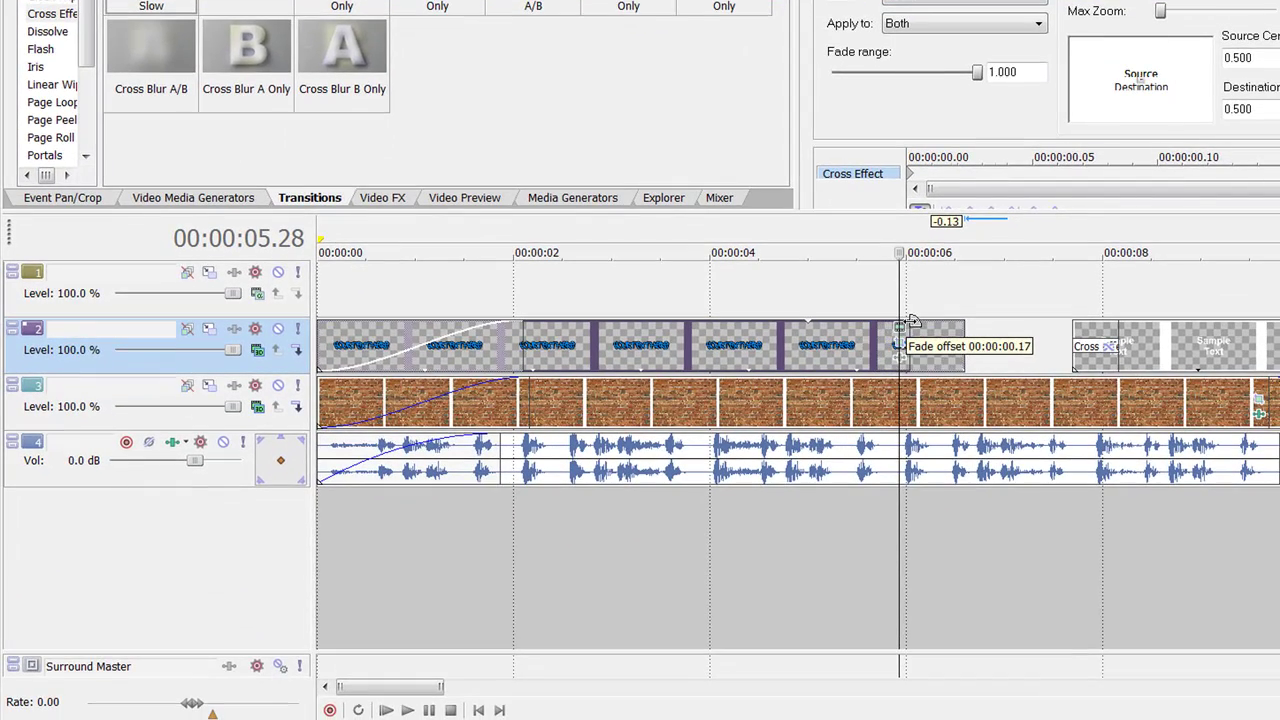
left_click_drag(909, 318, 913, 319)
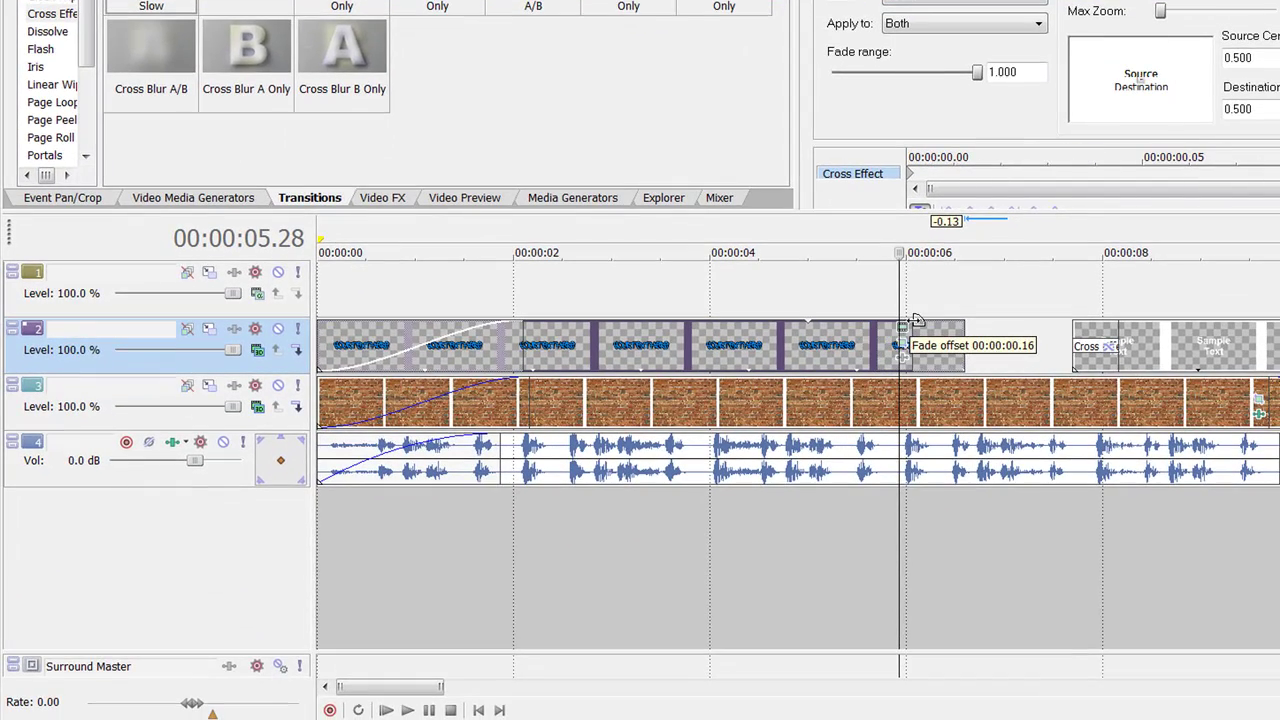
- Lengthen the second text event's opening transition slightly and fit the event between the first text event and the brick event's end
left_click_drag(1114, 332, 1126, 332)
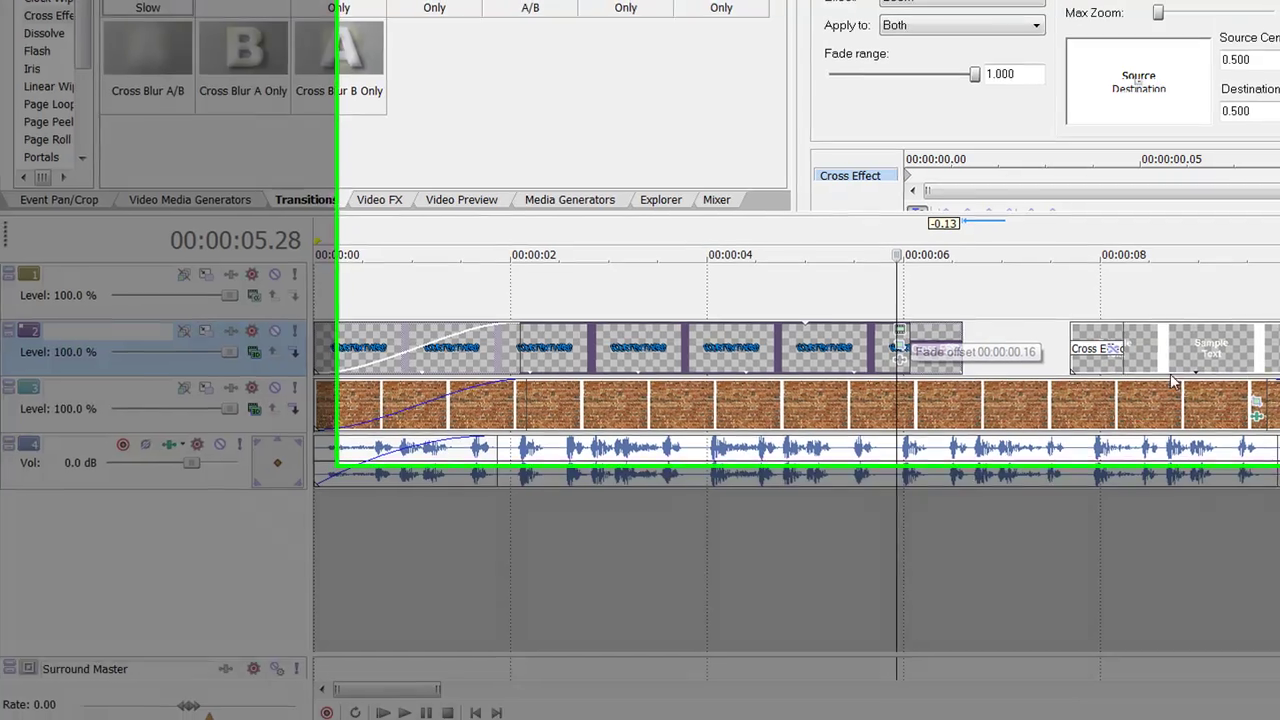
left_click_drag(1240, 344, 1144, 347)
left_click_drag(903, 594, 900, 604)
left_click_drag(1124, 580, 1250, 580)
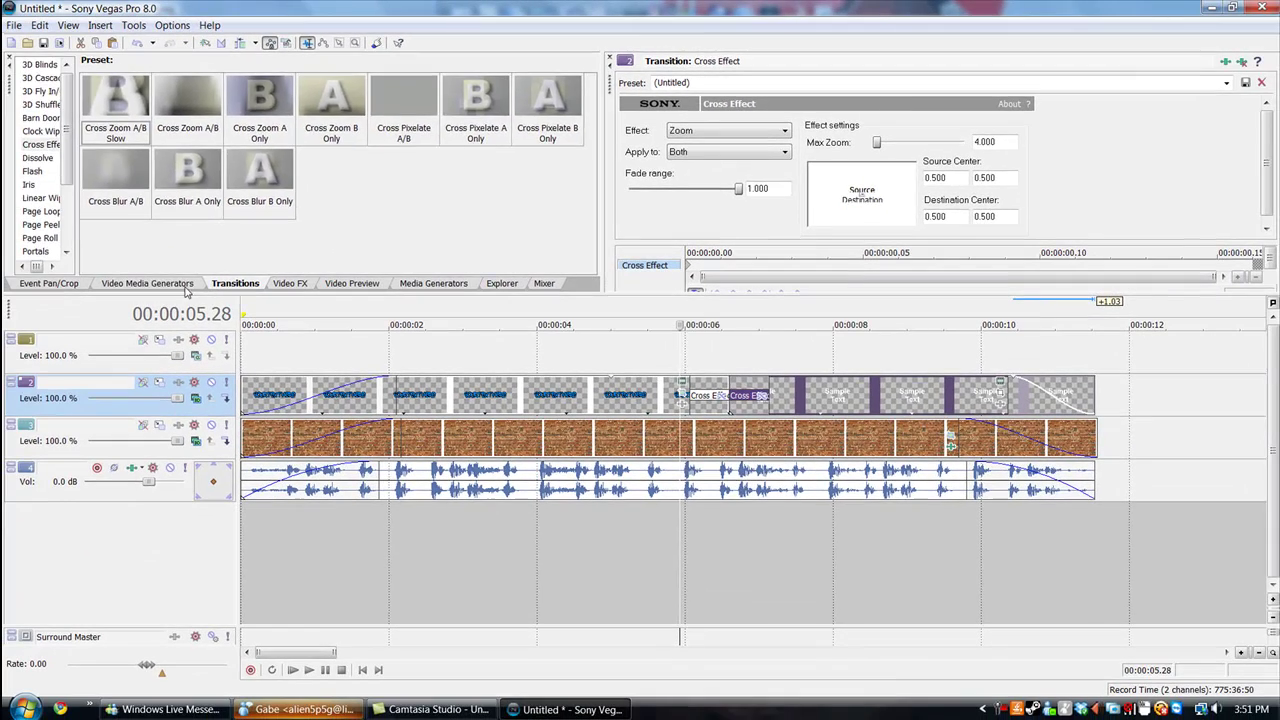
left_click(83, 333)
left_click(231, 332)
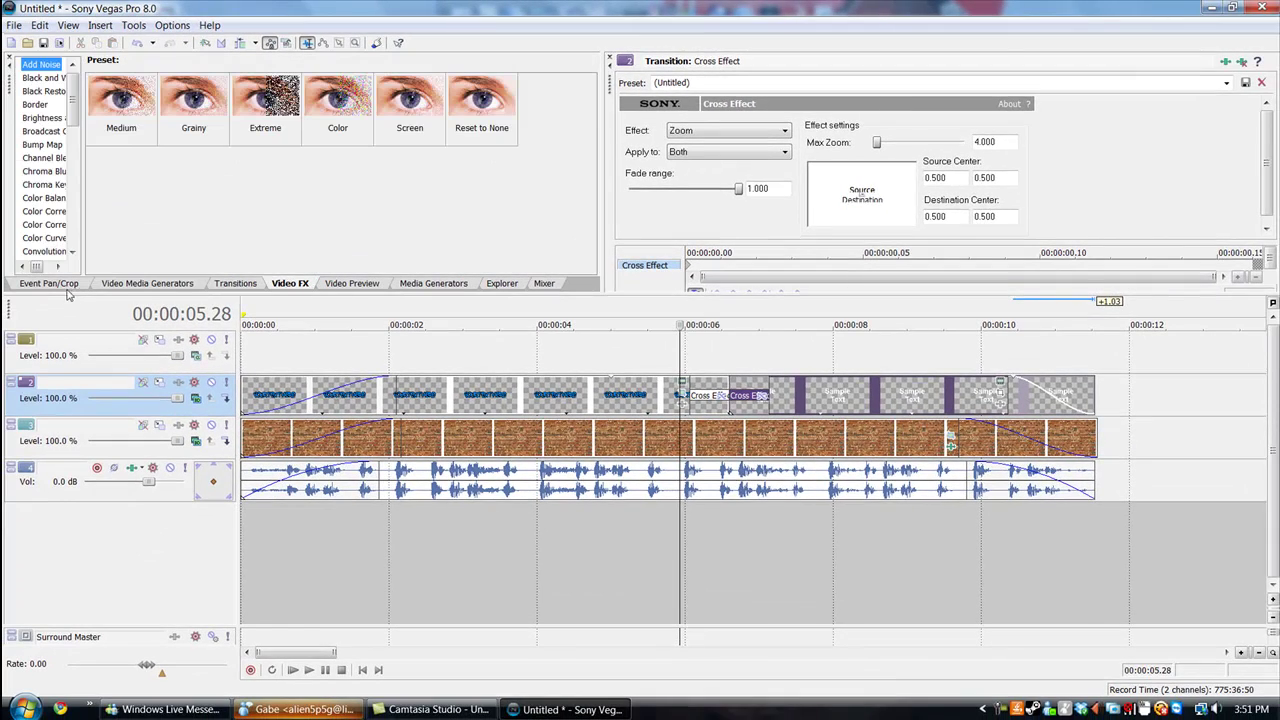
- Replace the second text event's sample text with "presents..."
left_click(52, 284)
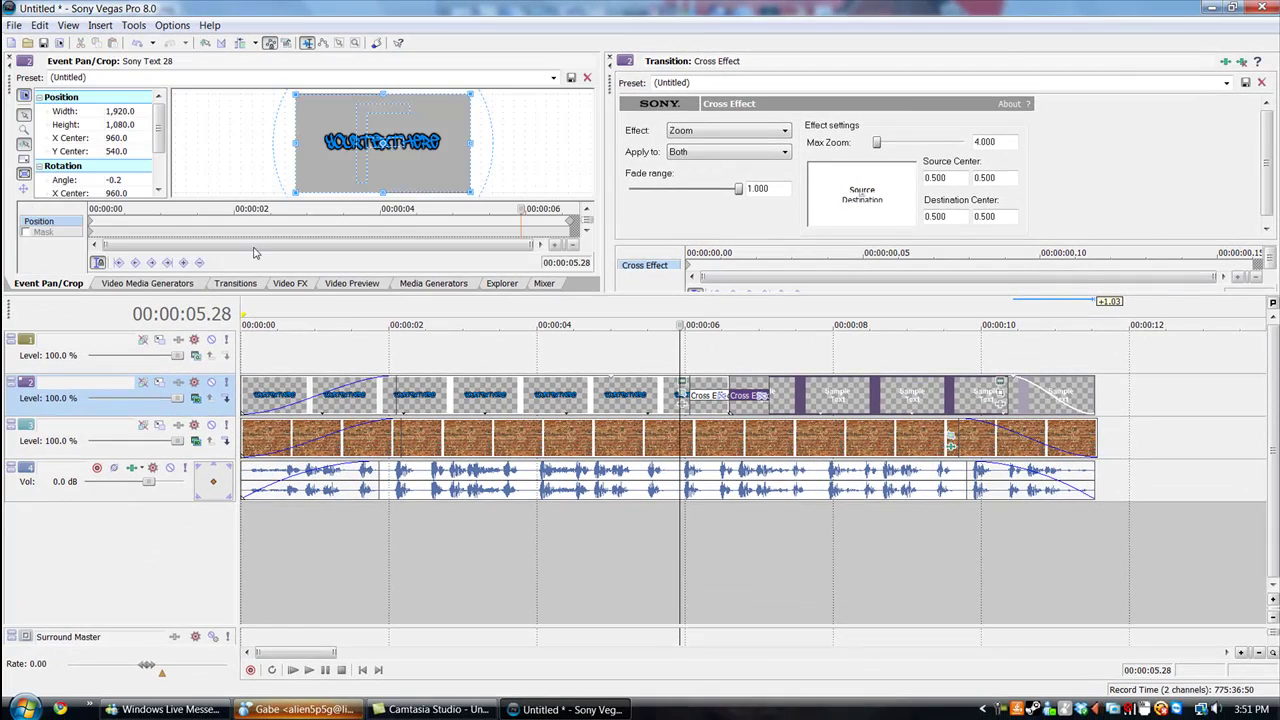
left_click(9, 57)
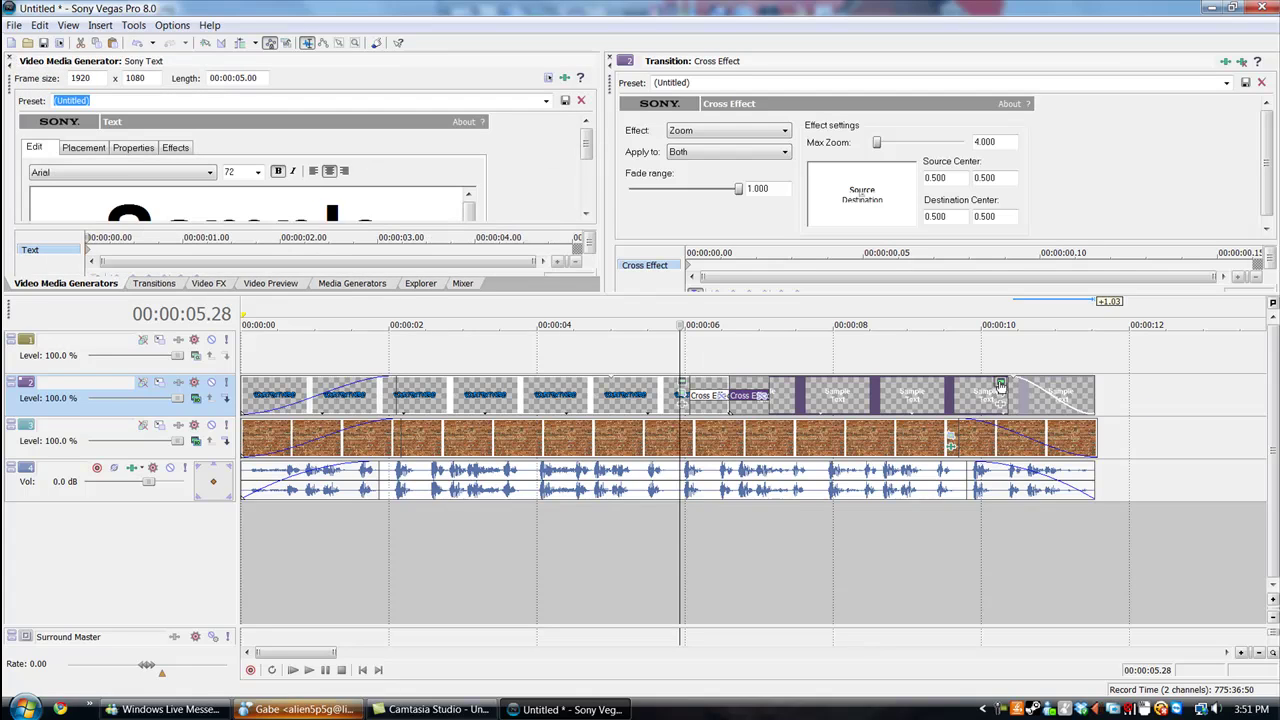
left_click_drag(585, 151, 587, 197)
left_click_drag(336, 164, 15, 4)
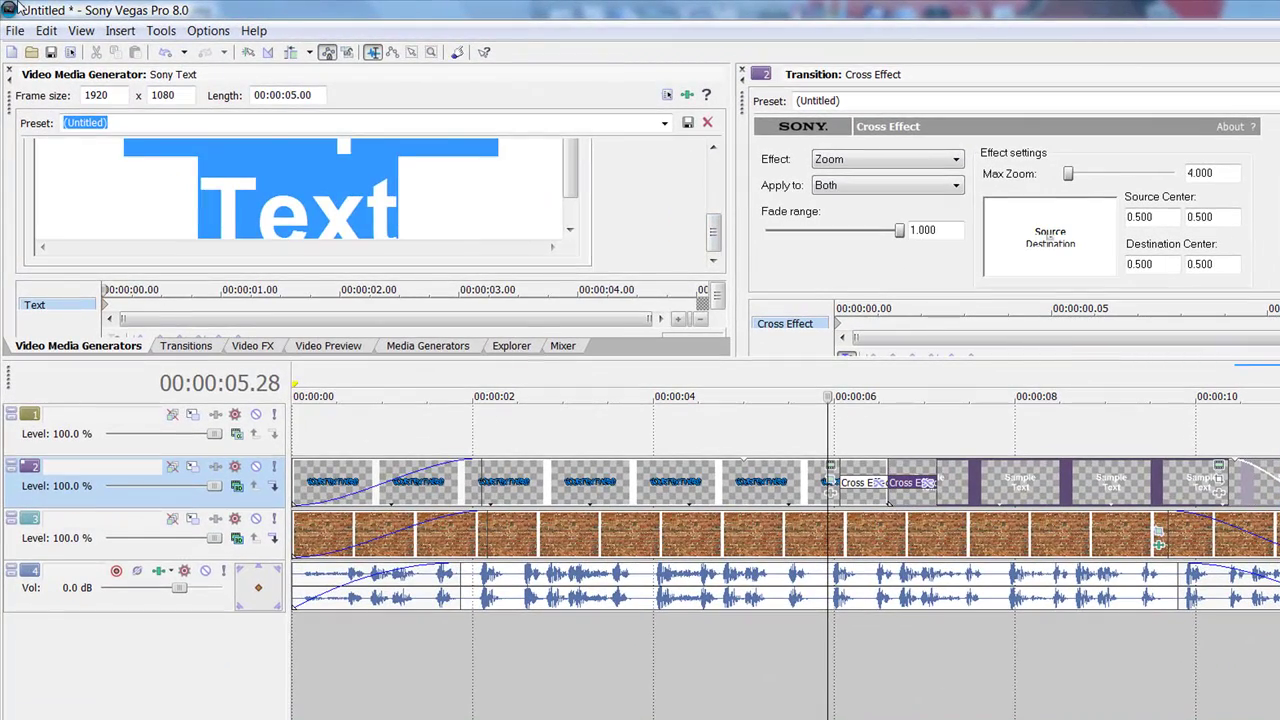
key("Delete")
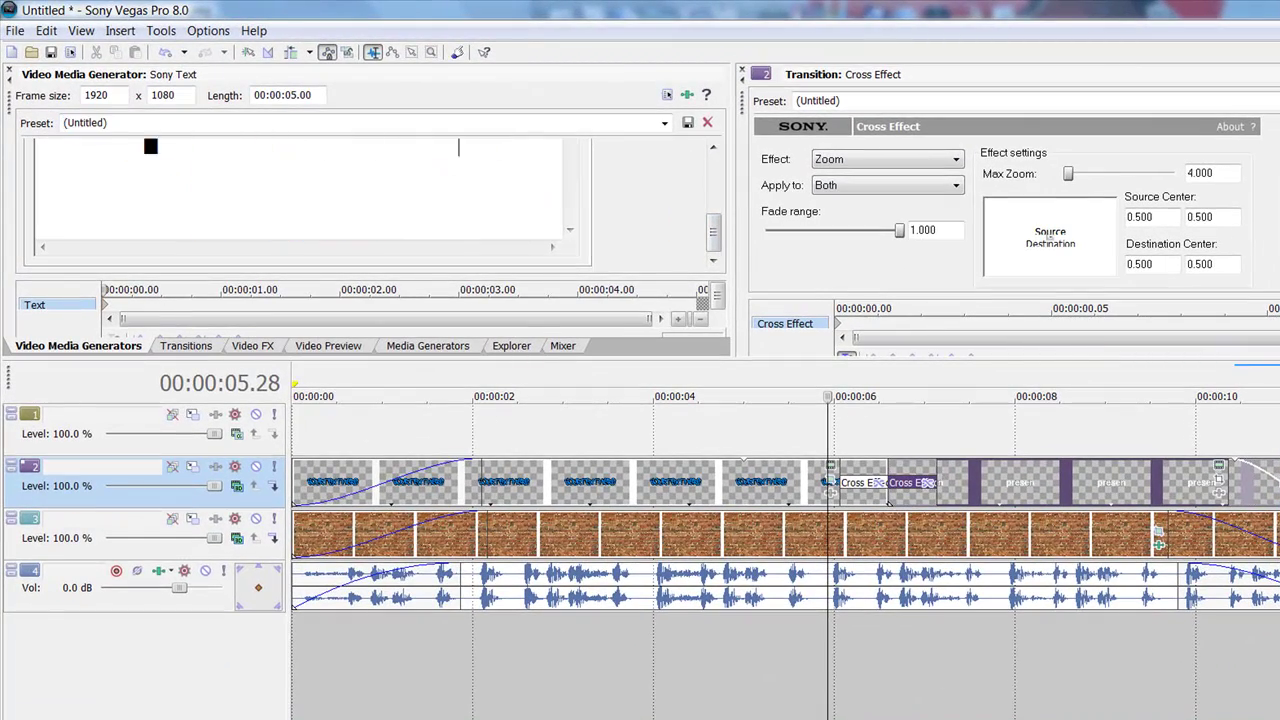
type("presents...")
left_click_drag(713, 233, 713, 218)
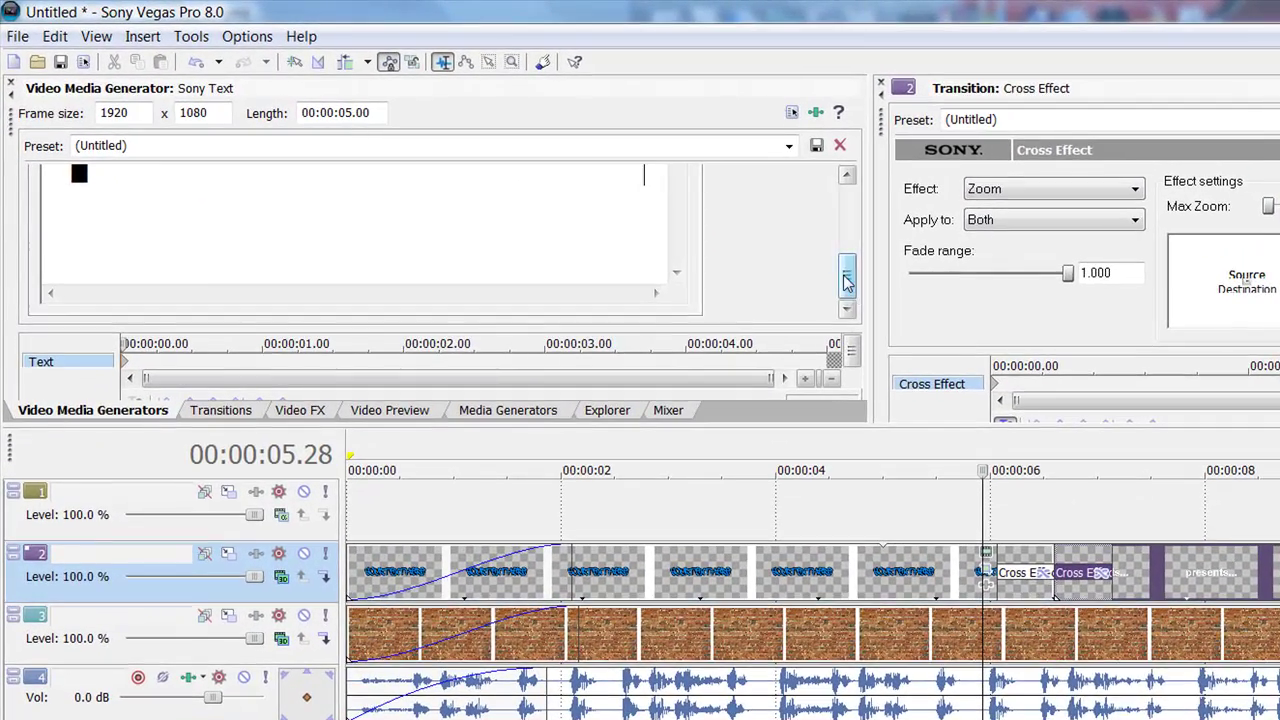
left_click_drag(847, 262, 850, 192)
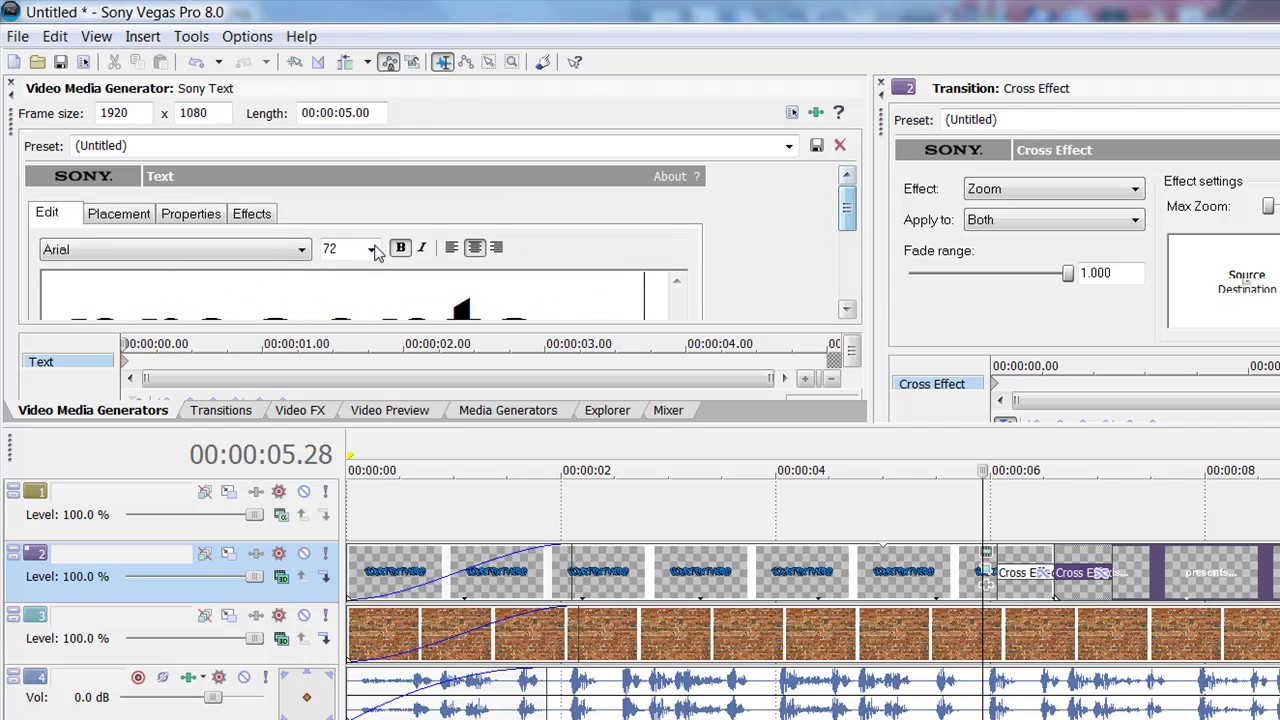
- Set the "presents..." text to size 60 in the TMS One font
left_click(371, 249)
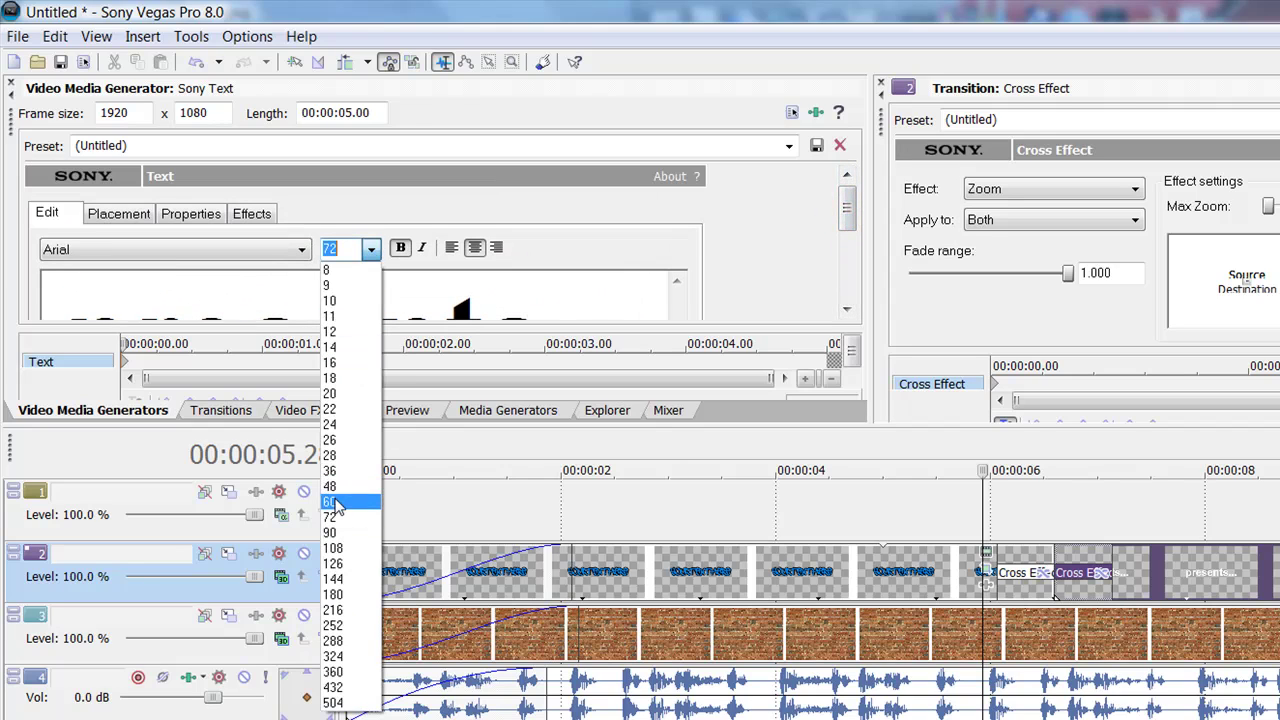
left_click(338, 505)
left_click(155, 250)
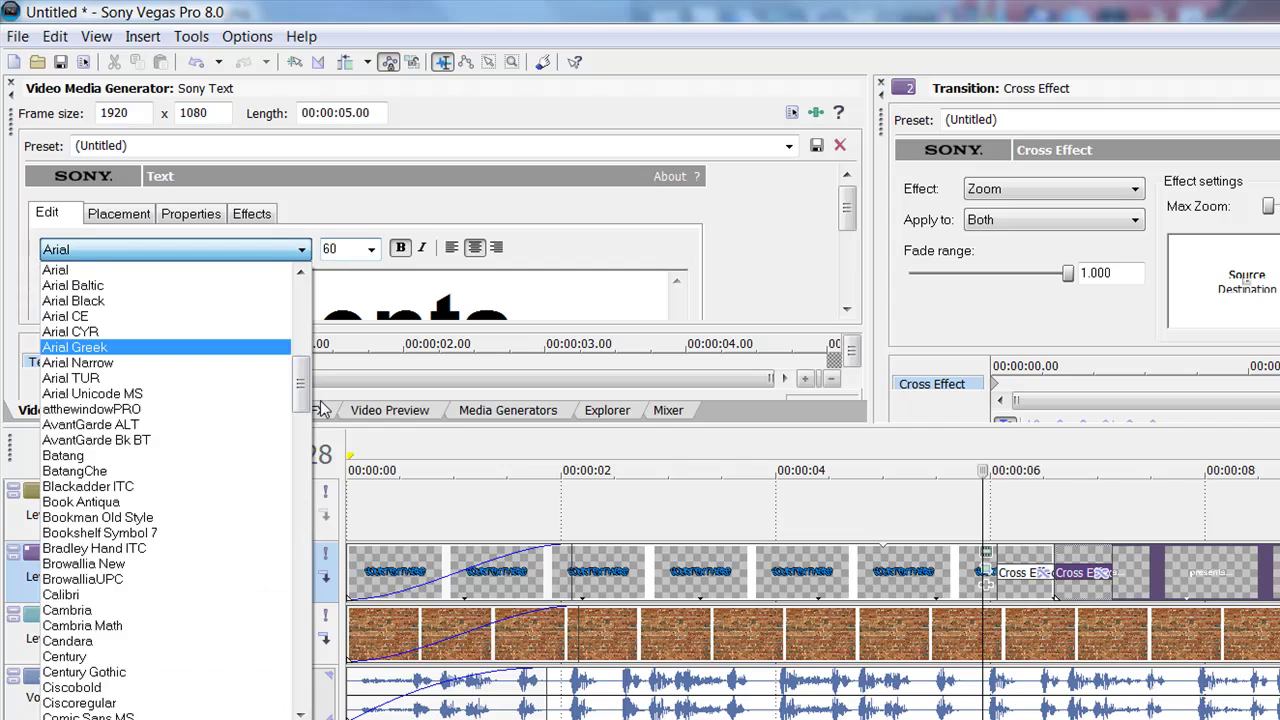
left_click_drag(303, 385, 310, 690)
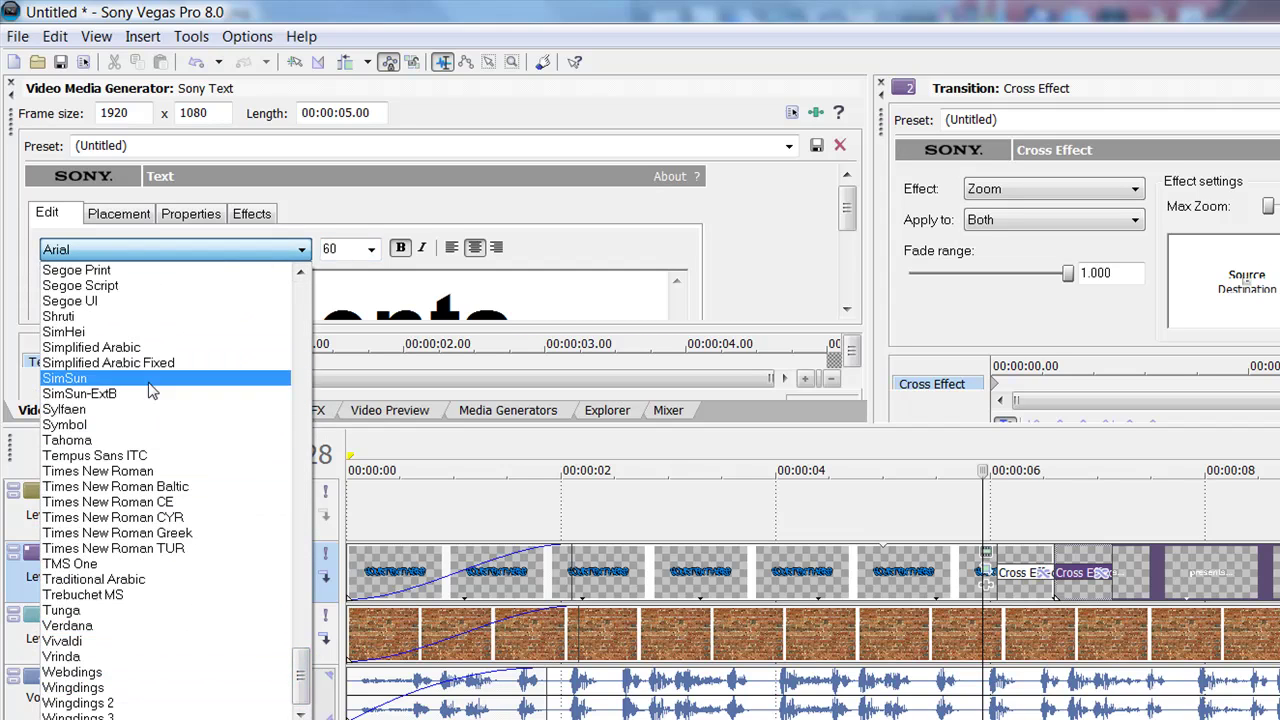
left_click(156, 565)
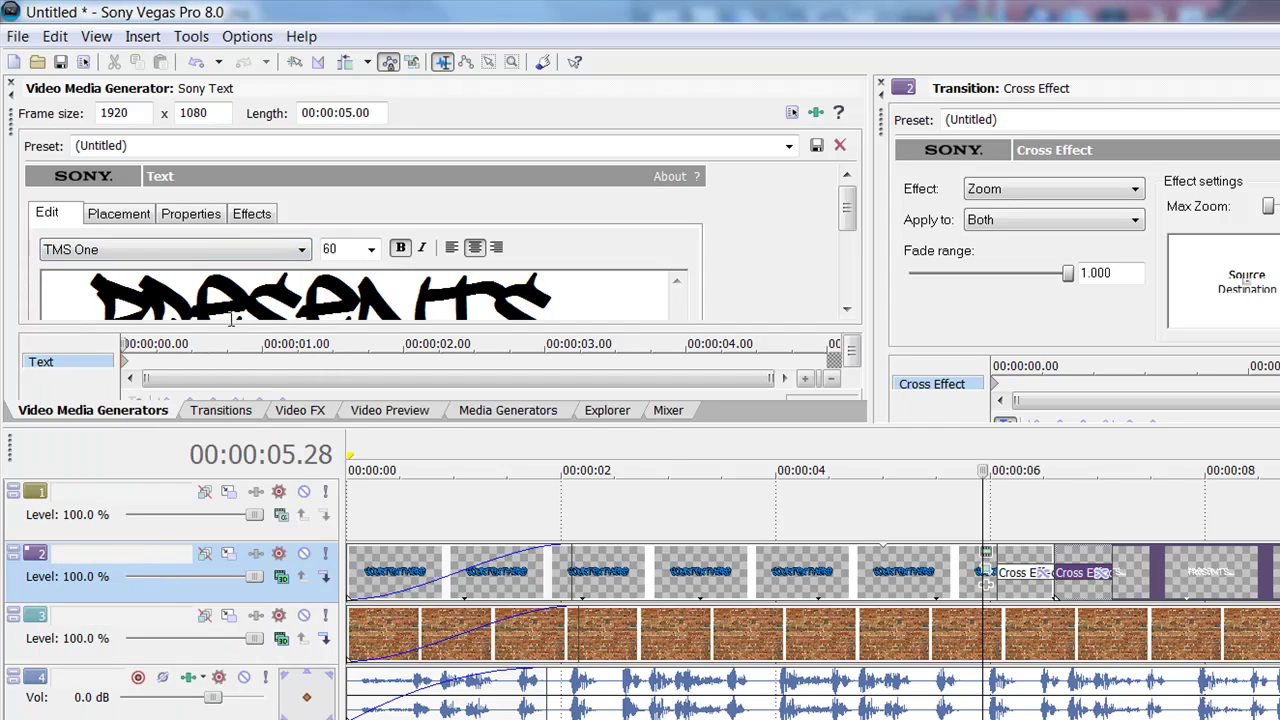
- Colour the "presents..." text light blue
left_click(148, 224)
left_click(191, 218)
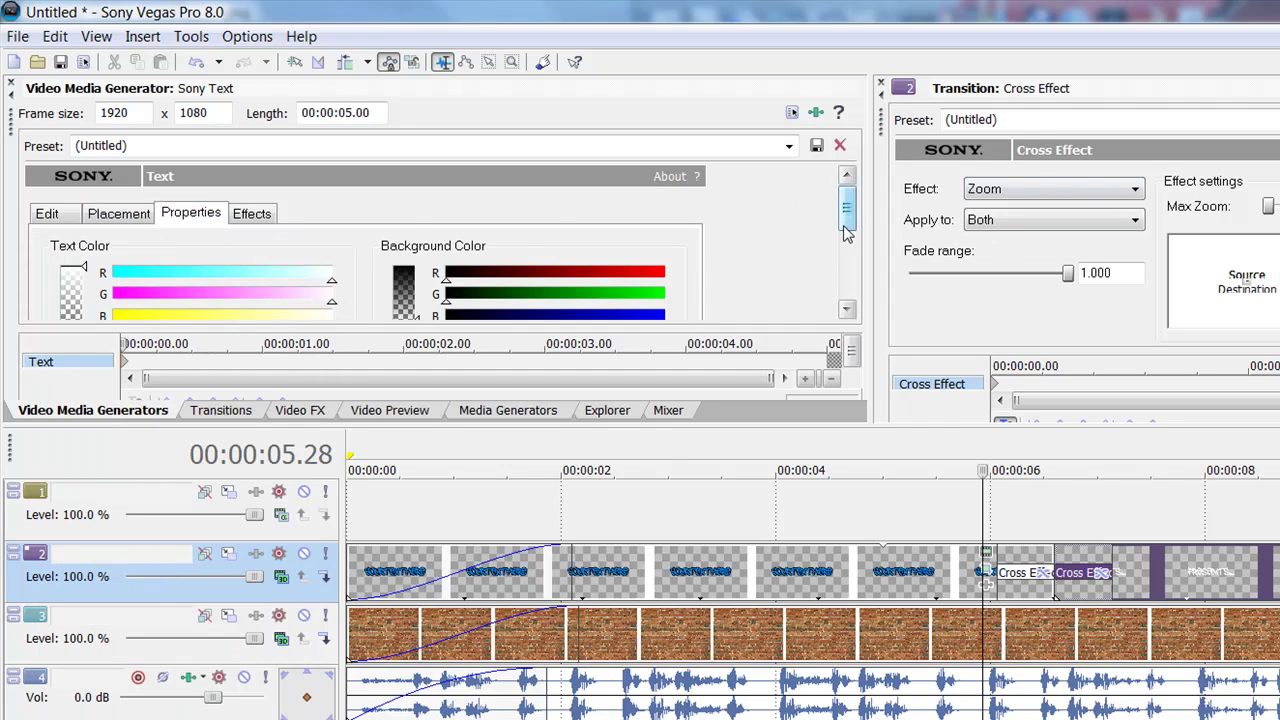
mouse_move(845, 232)
left_mouse_down()
mouse_move(850, 268)
mouse_move(858, 235)
left_mouse_up()
left_click_drag(190, 296, 237, 276)
left_click_drag(845, 234, 846, 208)
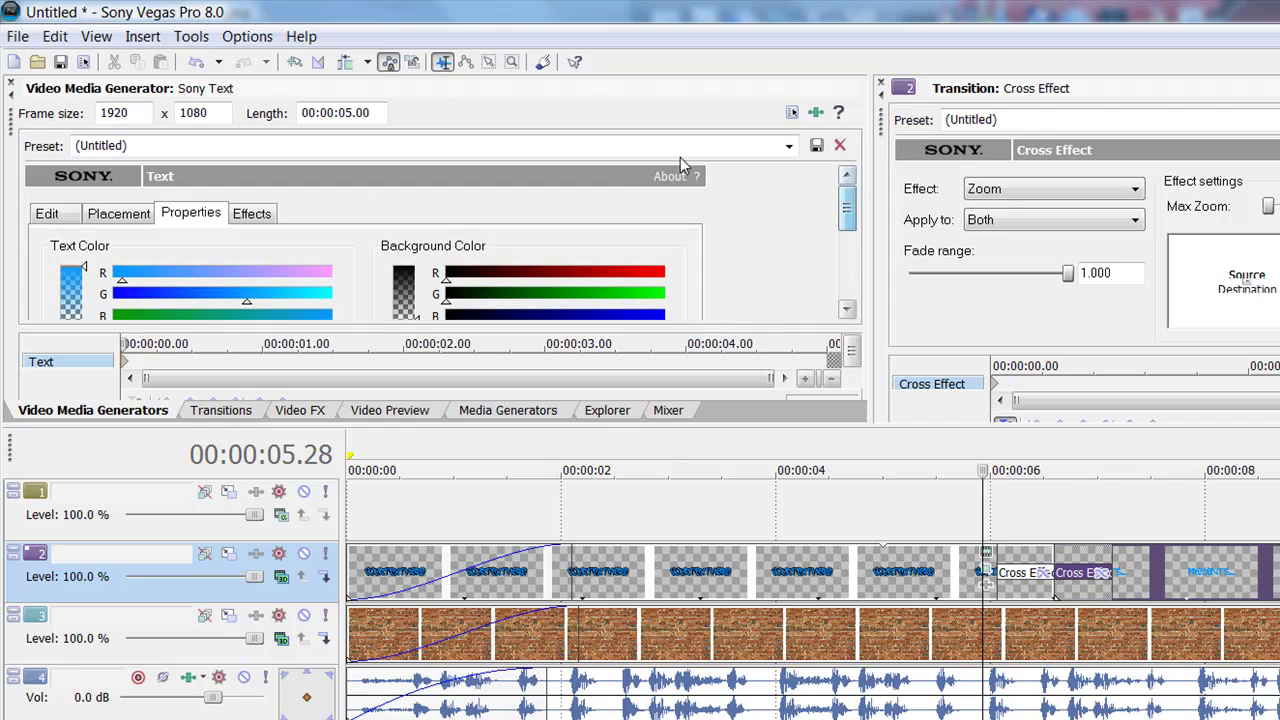
- Give the "presents..." text a black outline with a width of 0.346
left_click(252, 213)
left_click(337, 266)
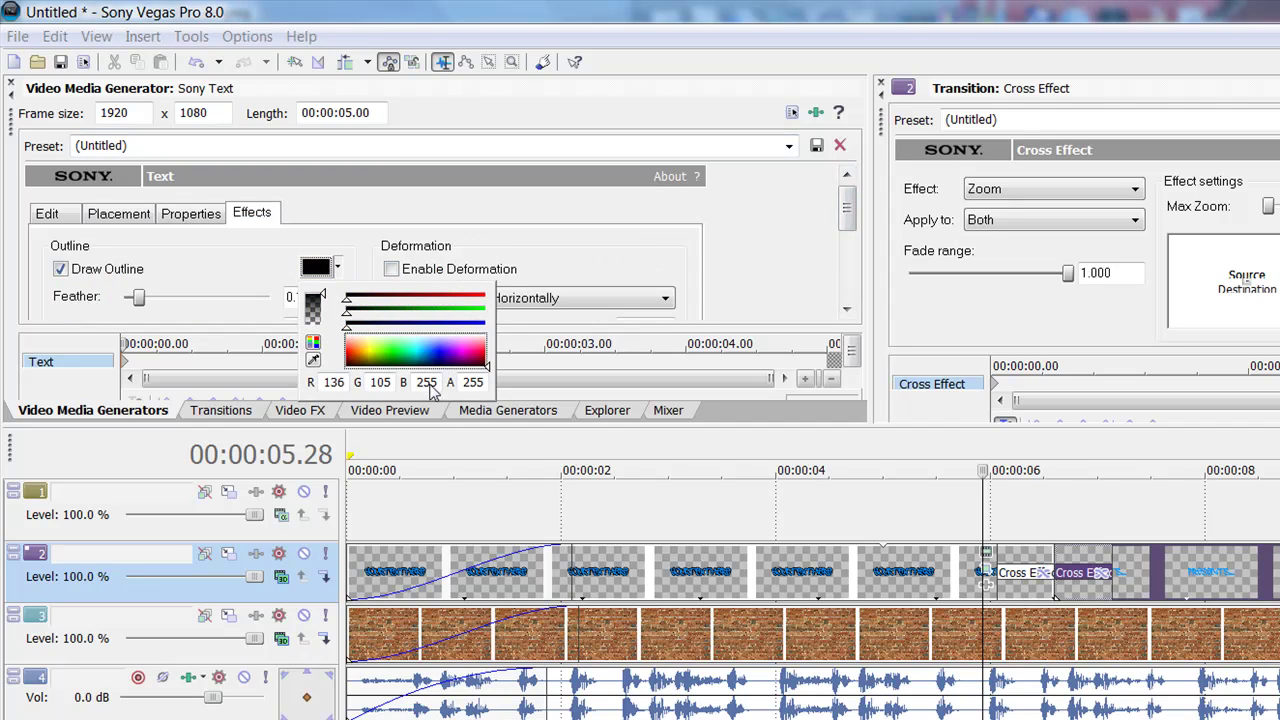
left_click_drag(846, 208, 846, 226)
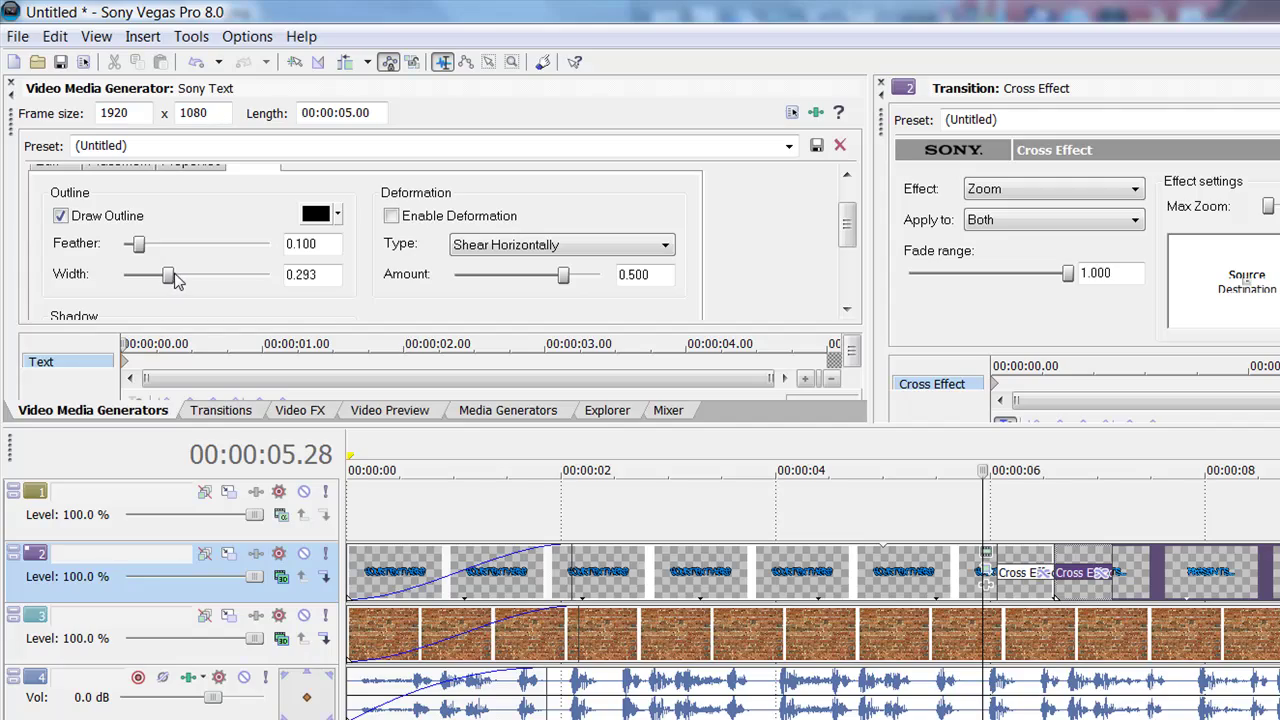
left_click_drag(175, 280, 181, 280)
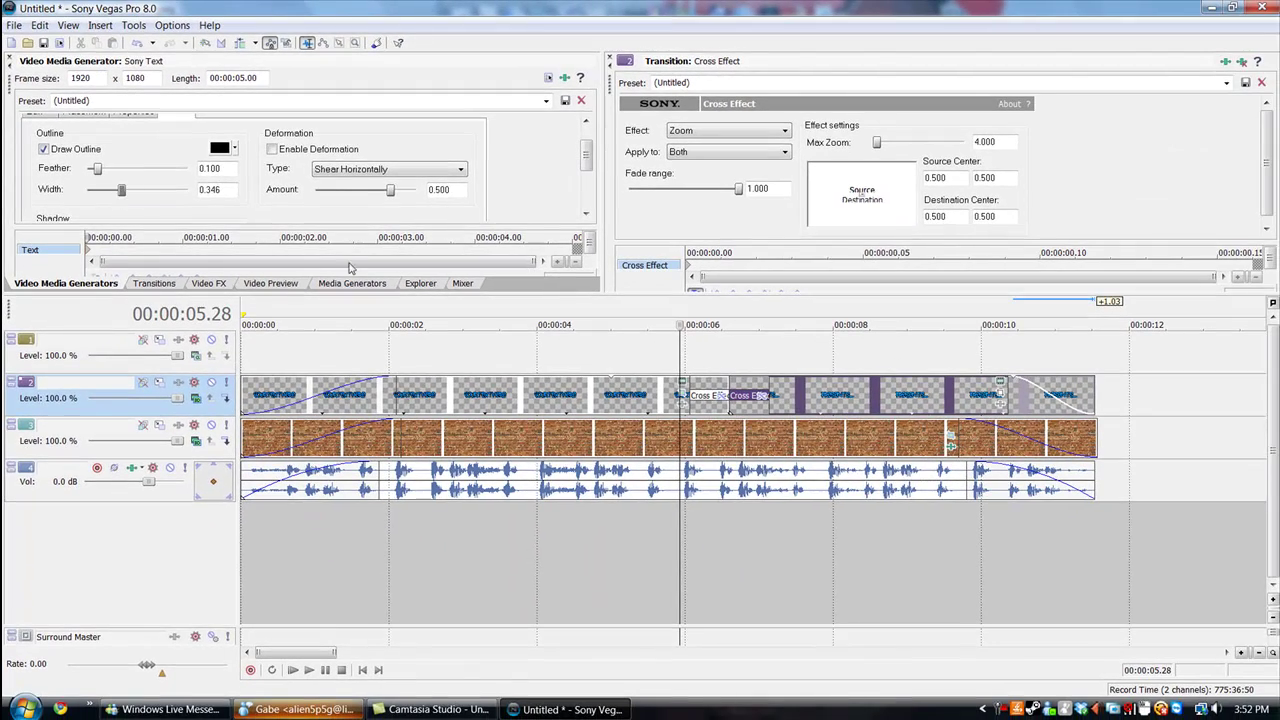
left_click(8, 59)
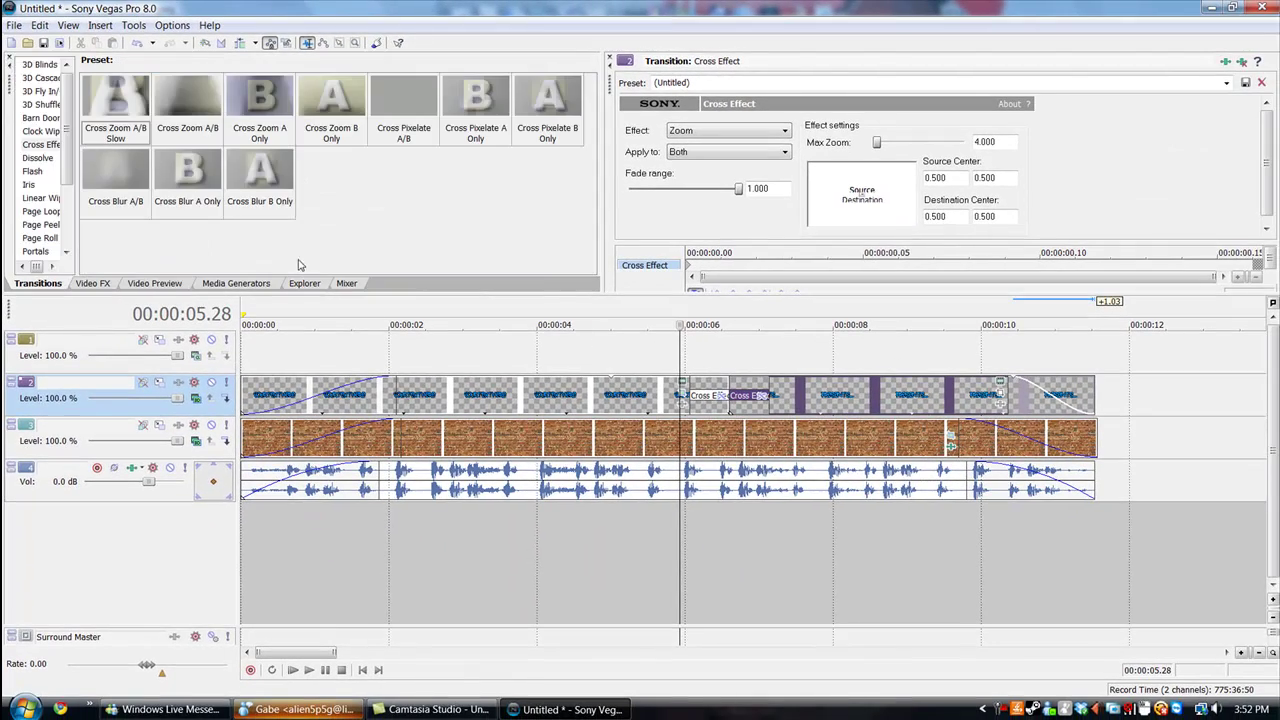
- Keyframe the second text event's pan/crop rotation from -10 degrees at its start to 10 degrees at its end
left_click(905, 599)
left_click(951, 586)
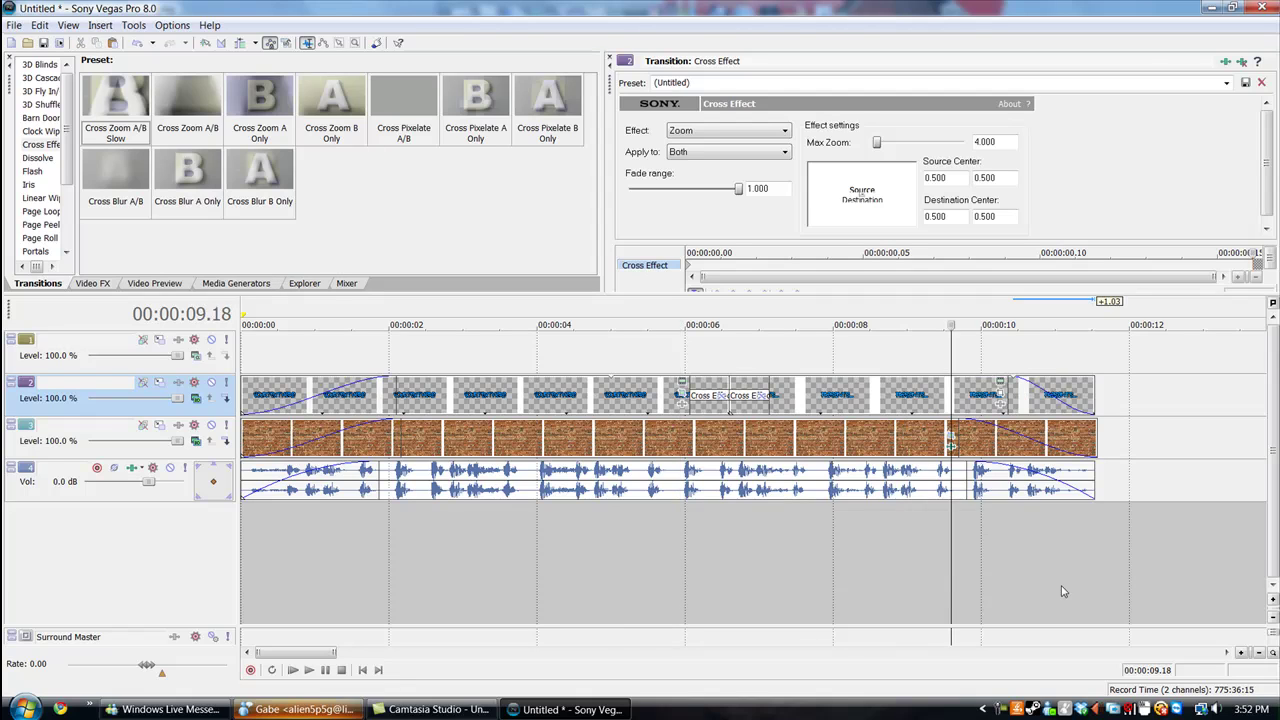
left_click(857, 565)
left_click(1001, 389)
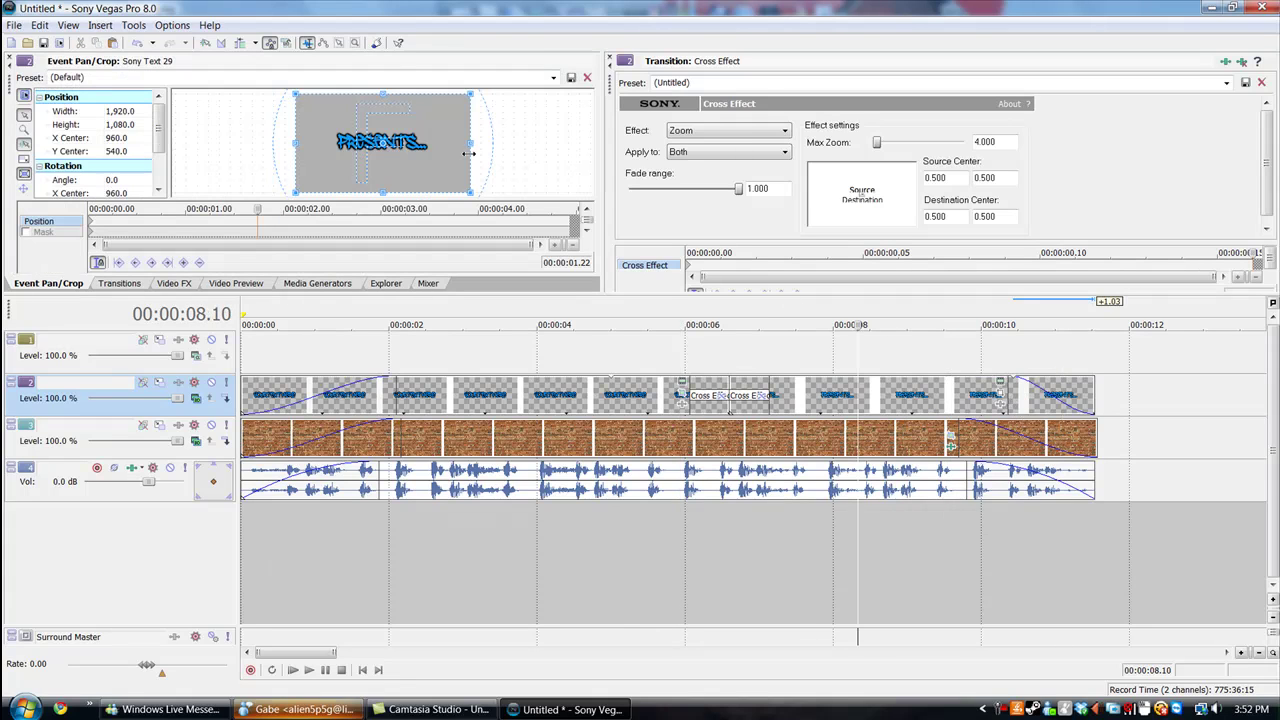
left_click_drag(257, 210, 88, 211)
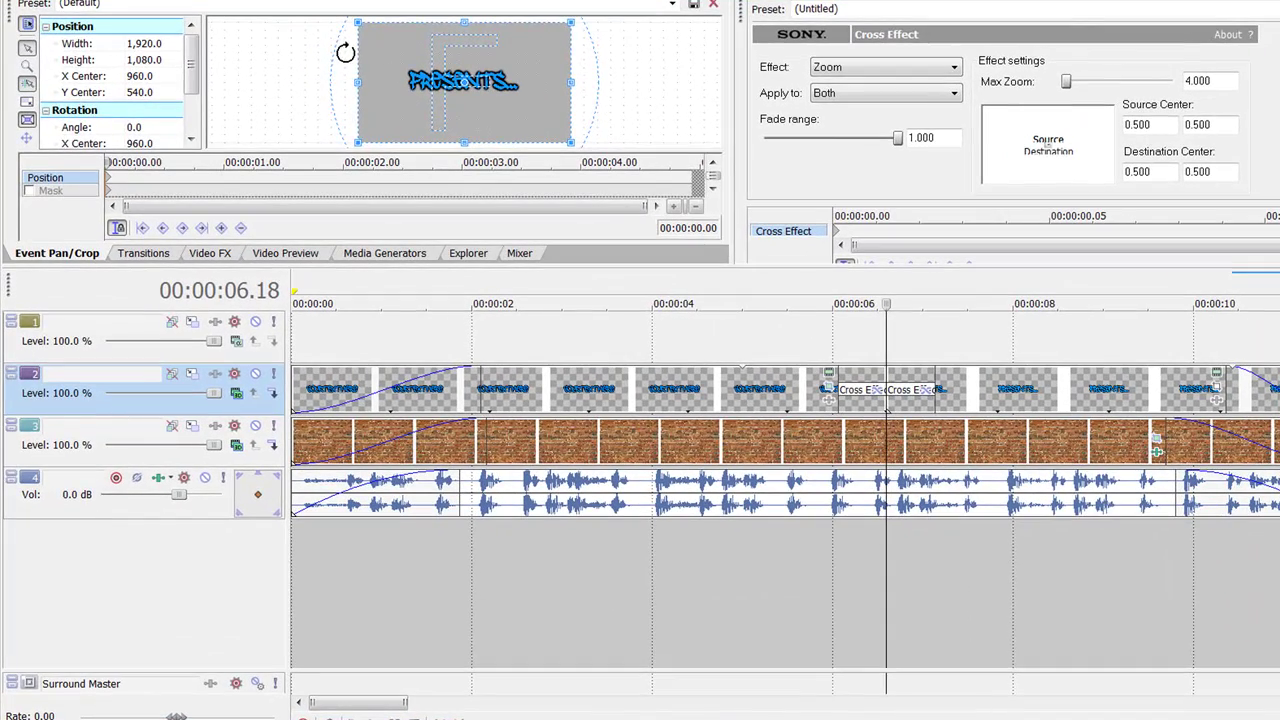
left_click_drag(337, 61, 337, 71)
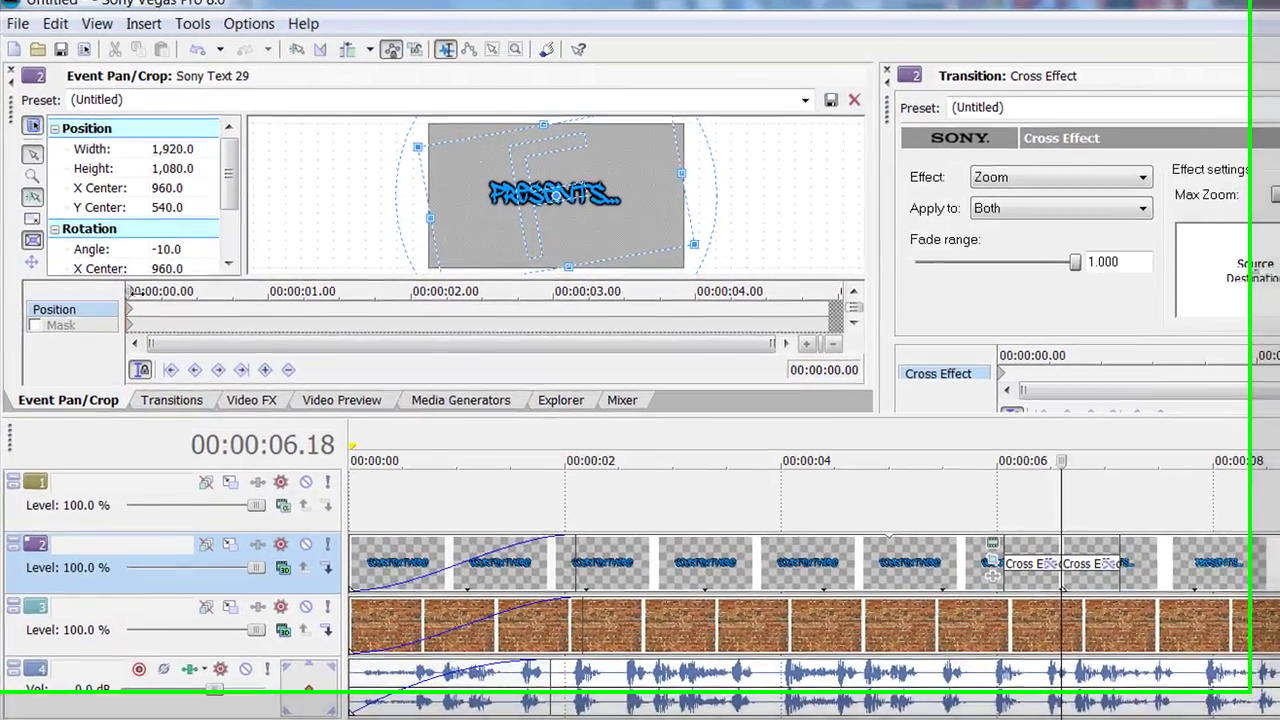
left_click_drag(109, 160, 574, 143)
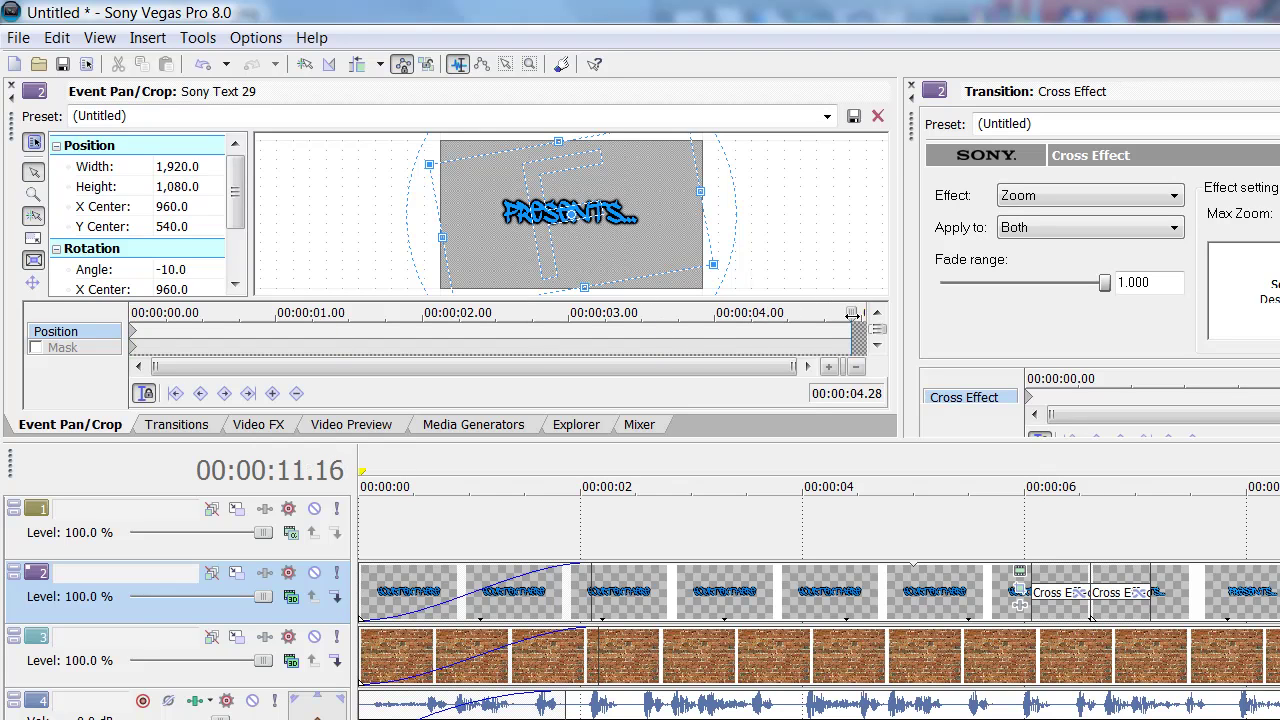
left_click_drag(410, 190, 410, 138)
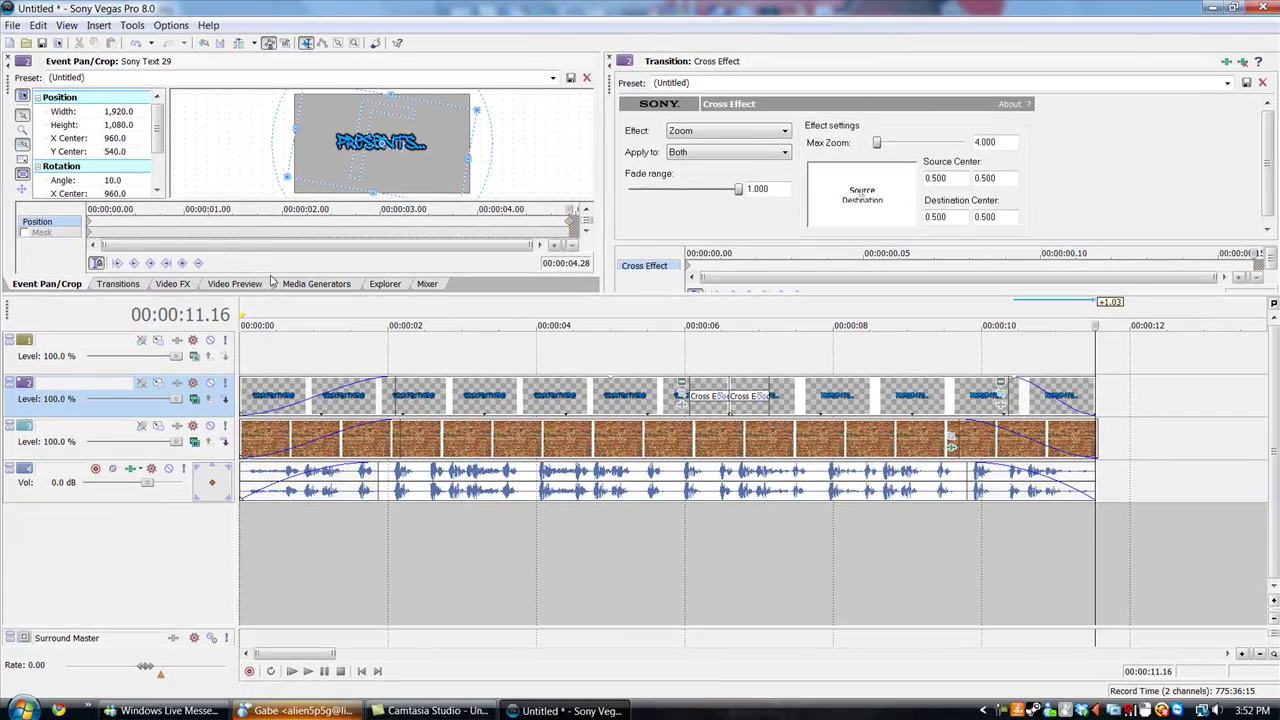
- Preview the intro at several points along the timeline to check the rotating texts and the cross zoom between them
left_click(265, 284)
left_click(544, 551)
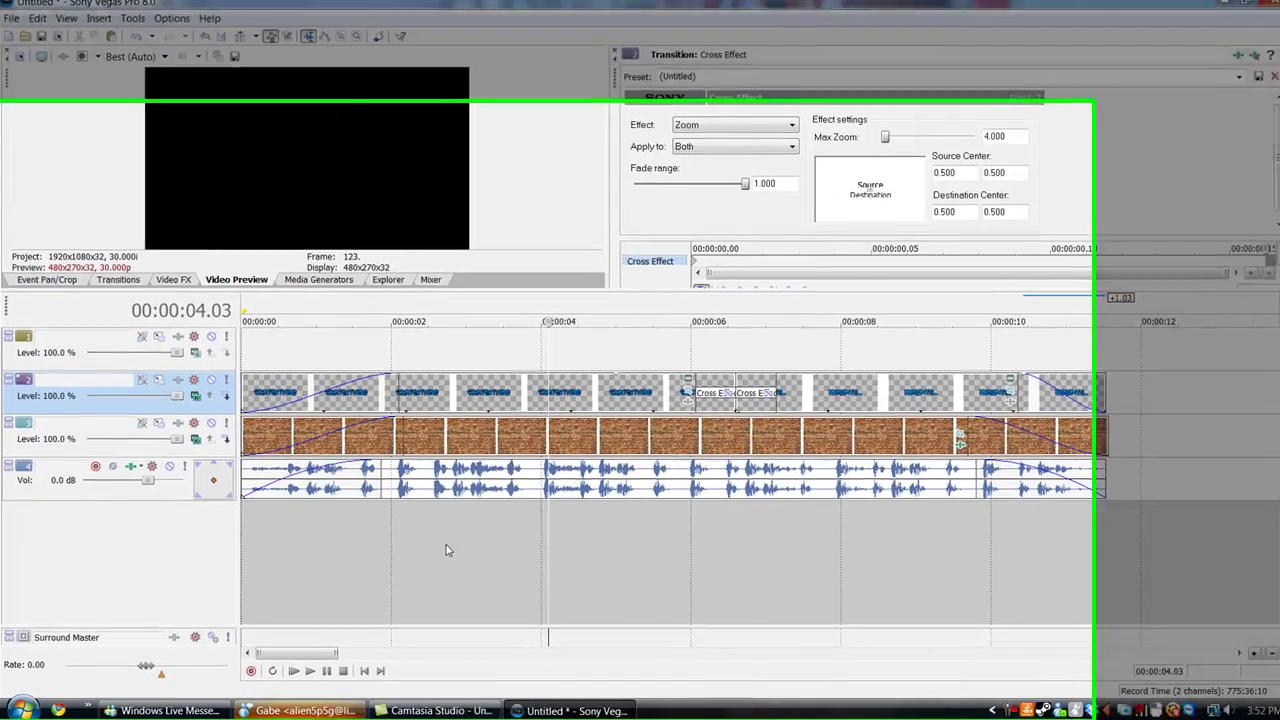
left_click(443, 548)
left_click(346, 548)
left_click(628, 548)
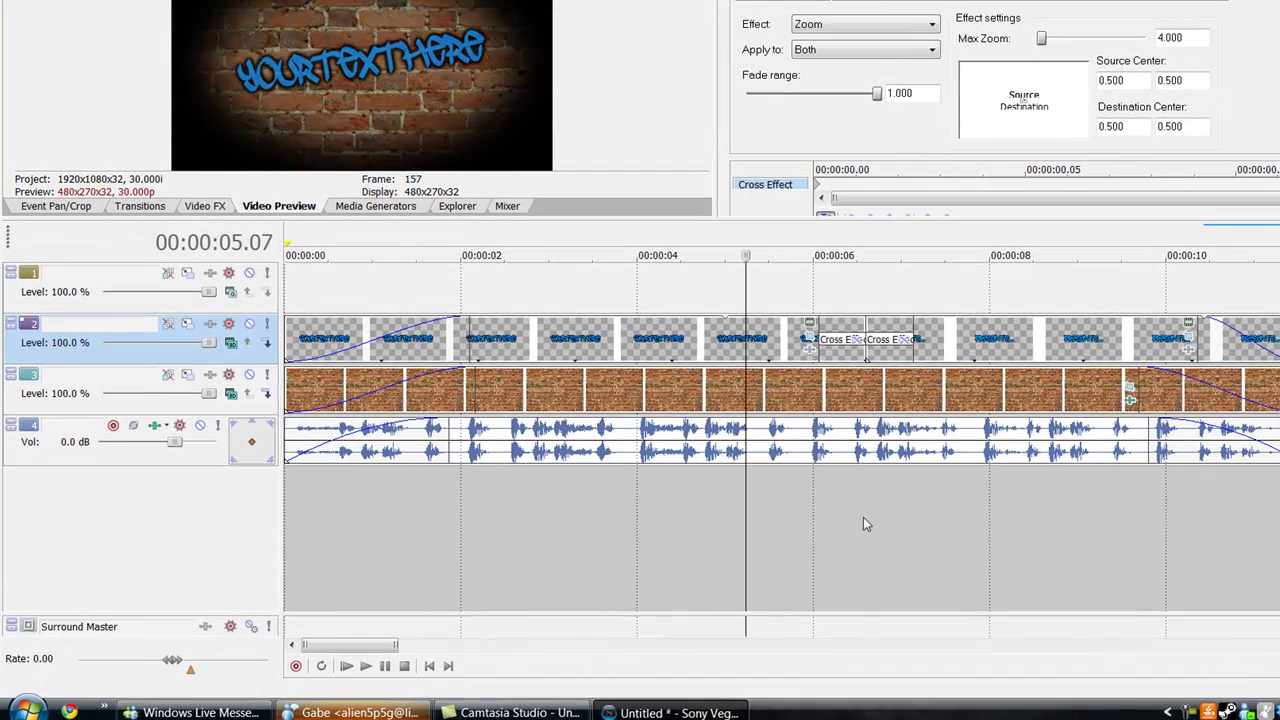
left_click(863, 517)
left_click(931, 523)
left_click(906, 514)
left_click(826, 509)
left_click(930, 502)
left_click(1057, 503)
left_click(1104, 508)
left_click(1145, 508)
left_click(1198, 514)
left_click(1232, 520)
left_click(523, 540)
left_click(426, 548)
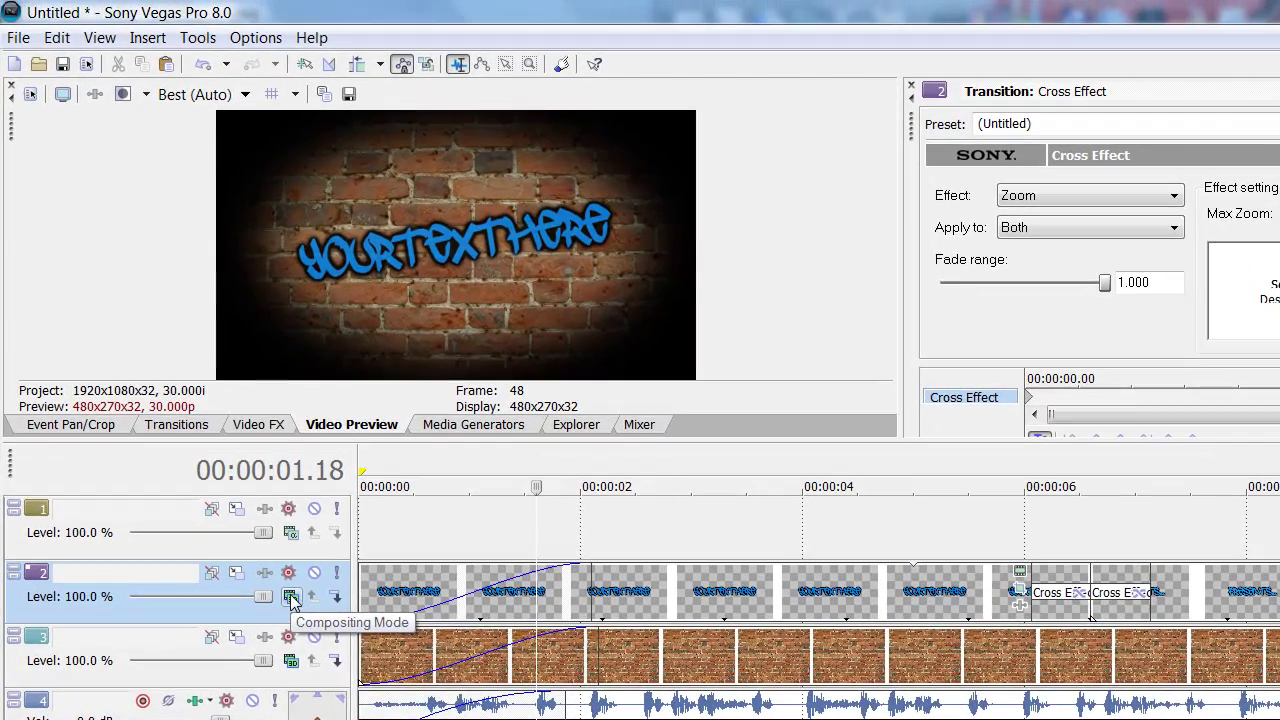
left_click(231, 343)
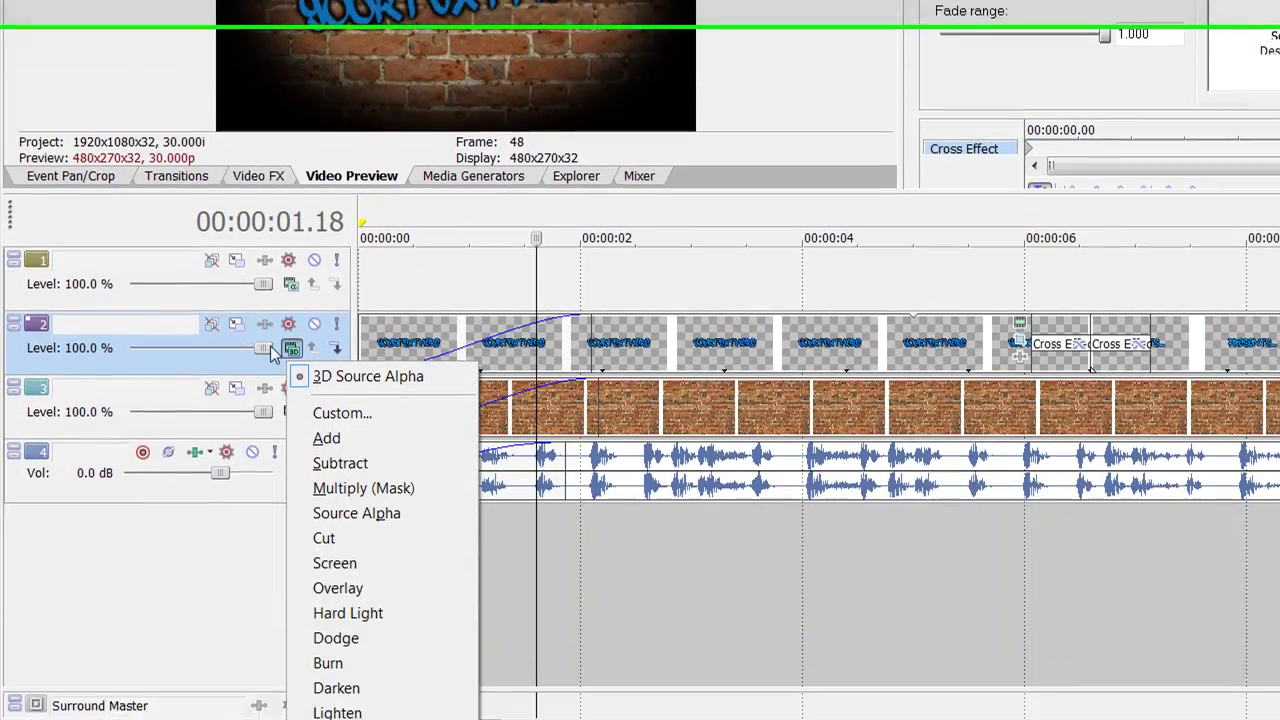
left_click(645, 583)
left_click(661, 585)
- Open the text track's 3D track motion and set its Y orientation to 20 at the start of the timeline
left_click(361, 549)
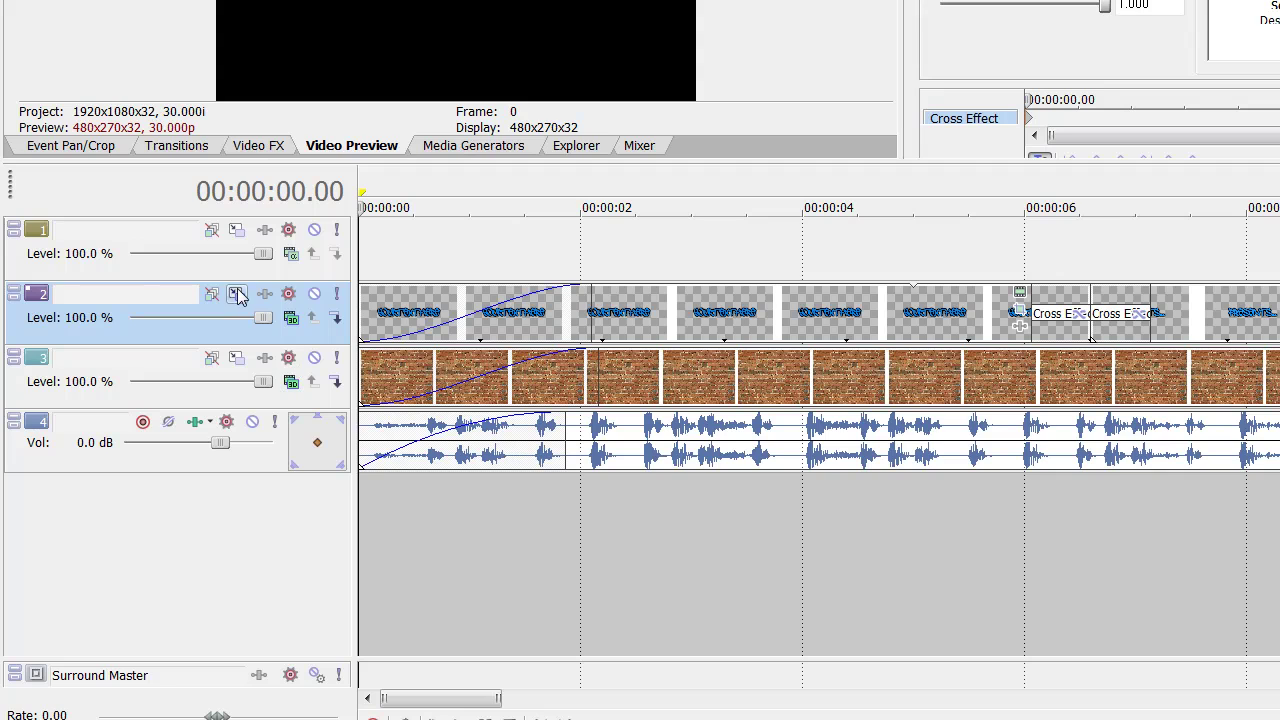
left_click(237, 295)
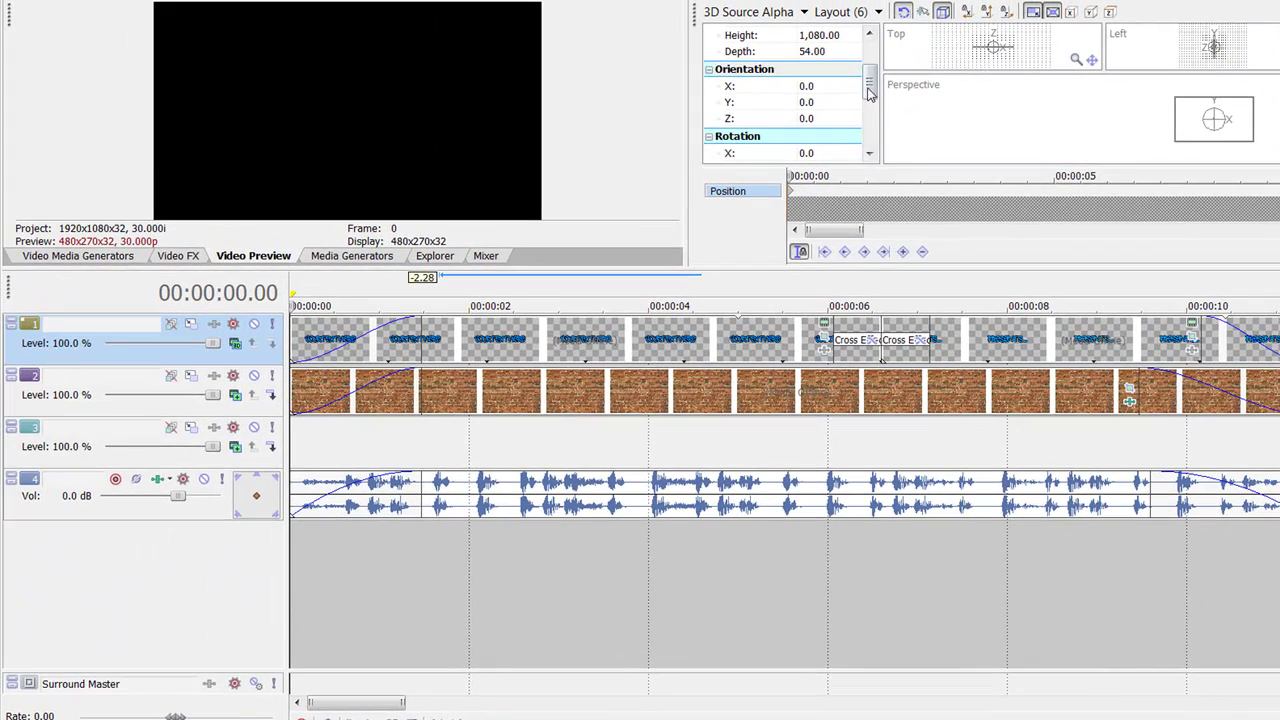
mouse_move(870, 93)
left_mouse_down()
mouse_move(870, 55)
mouse_move(870, 100)
mouse_move(870, 88)
left_mouse_up()
left_click(810, 93)
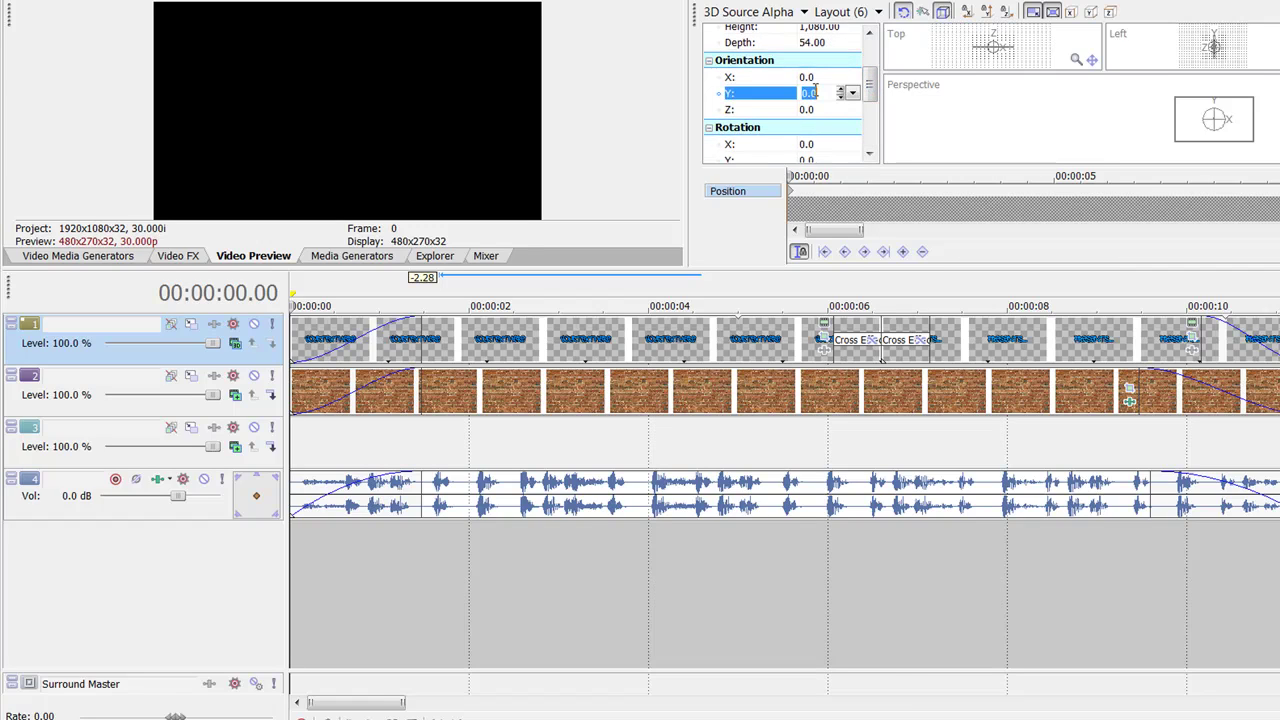
key("Up")
key("Down")
key("Up")
left_click(303, 555)
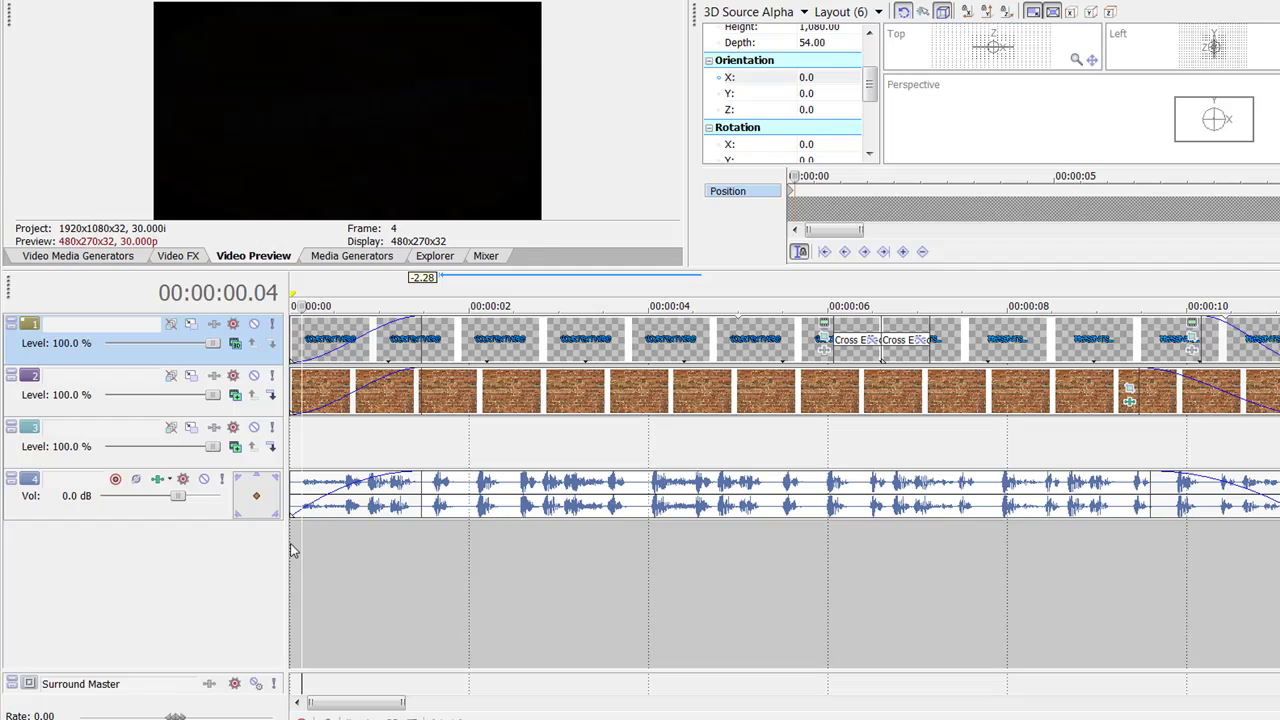
left_click(292, 549)
left_click(812, 93)
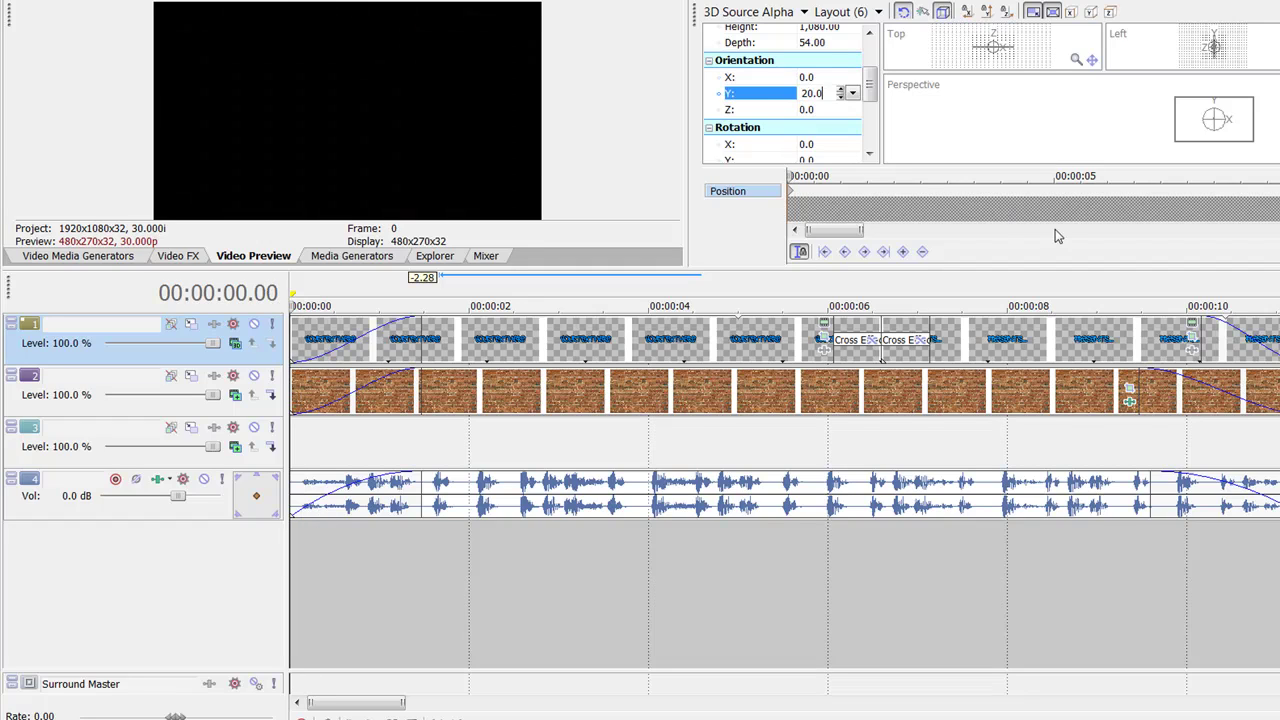
key("Return")
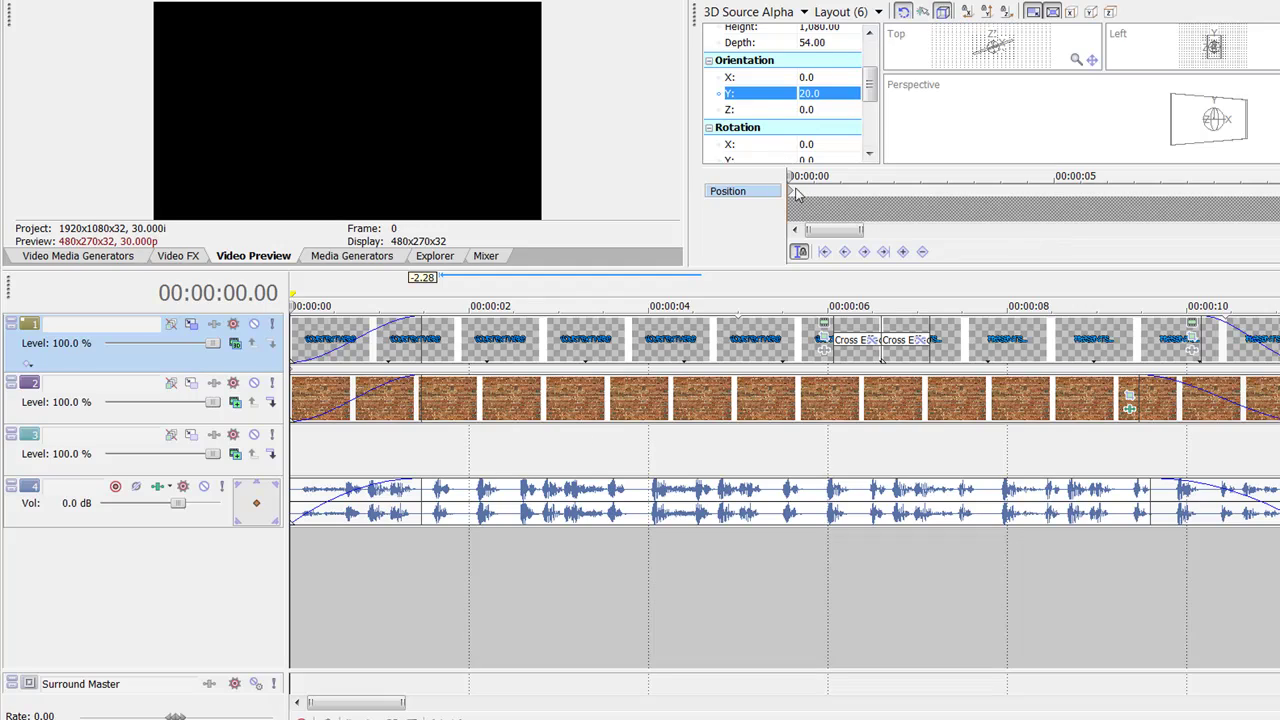
- Keyframe the text track's Y orientation at -20 at 00:00:06.18, where the two text events meet
key("space")
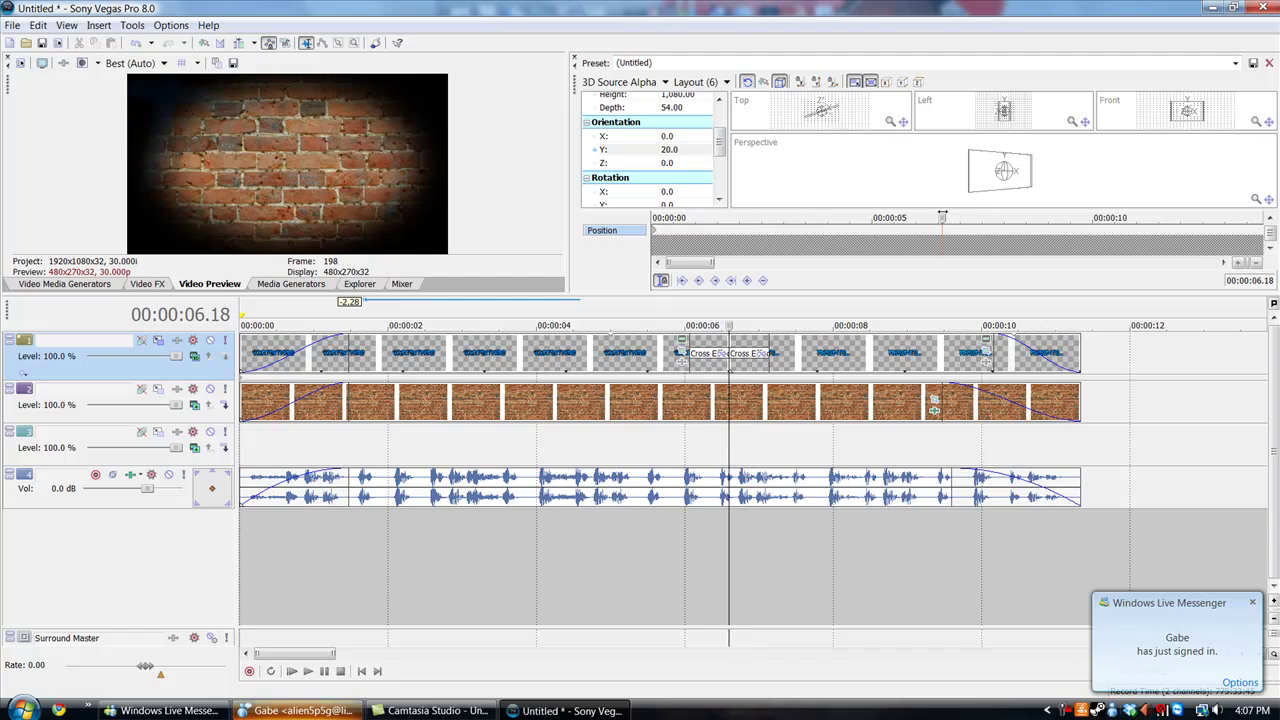
left_click(696, 148)
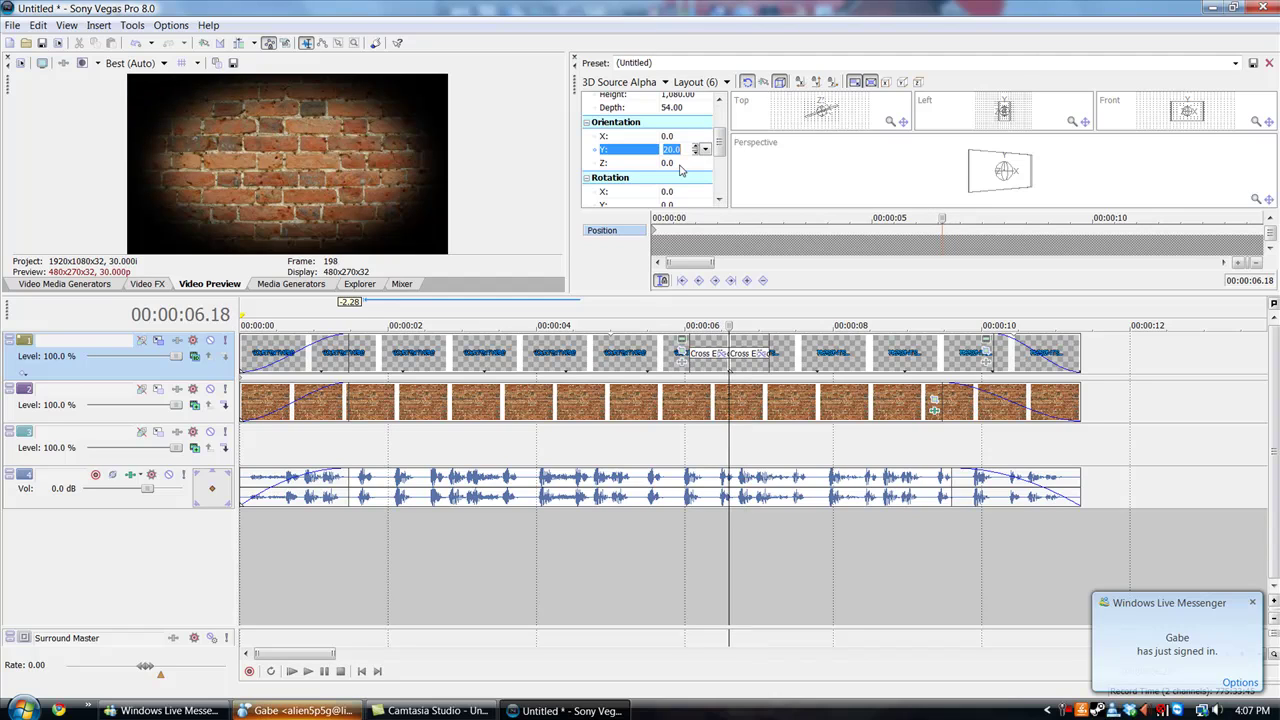
type("-20.0")
key("Return")
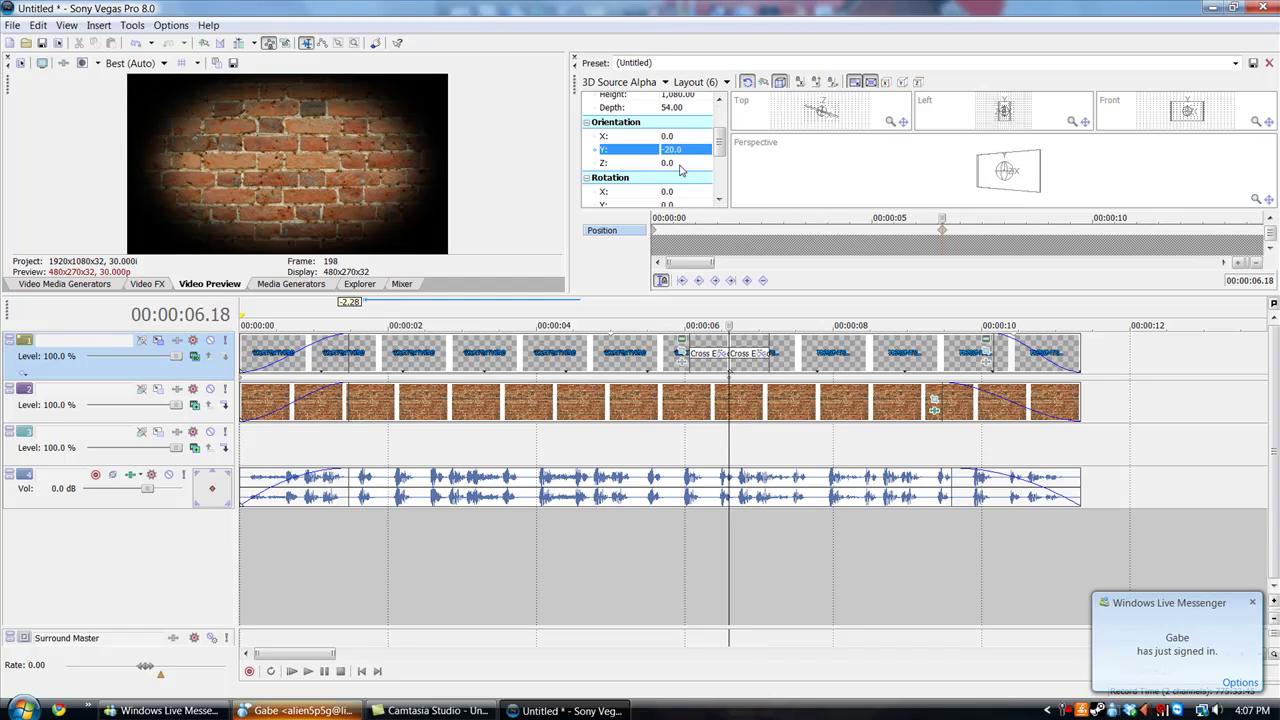
- Keyframe the text track's Y orientation at 20 at 00:00:11.10, the end of the text events
key("space")
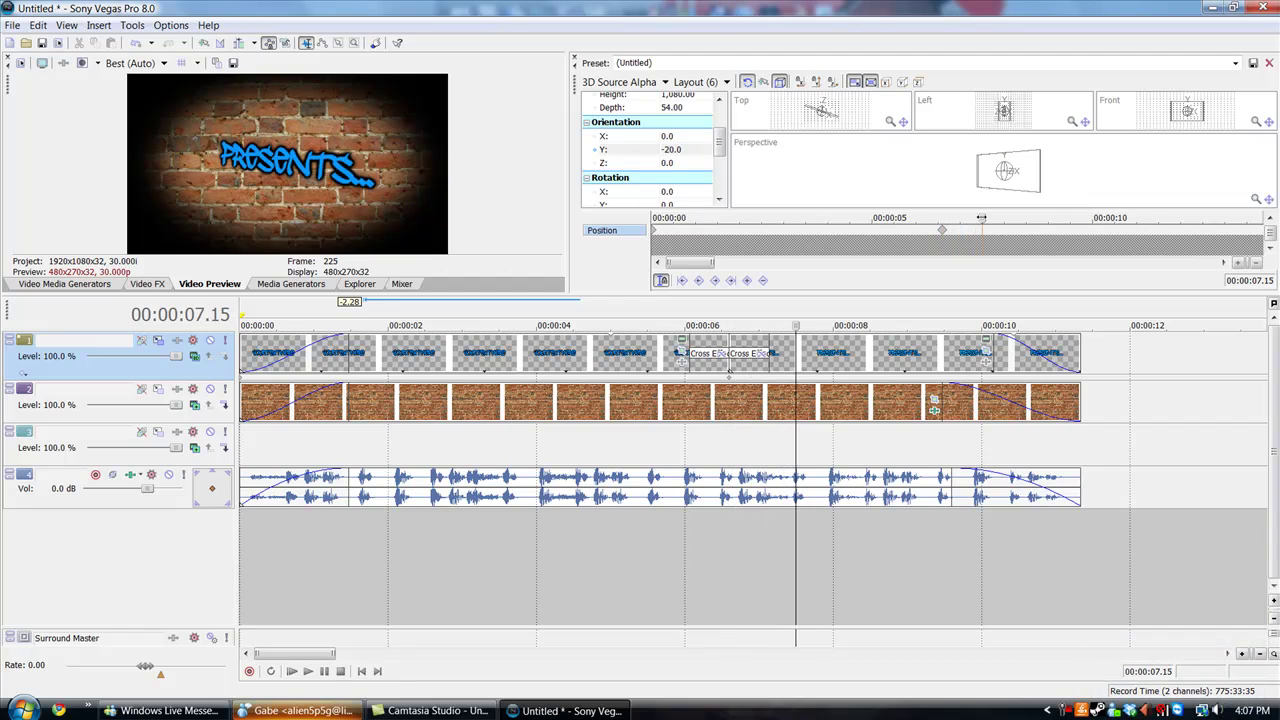
left_click_drag(981, 217, 1153, 230)
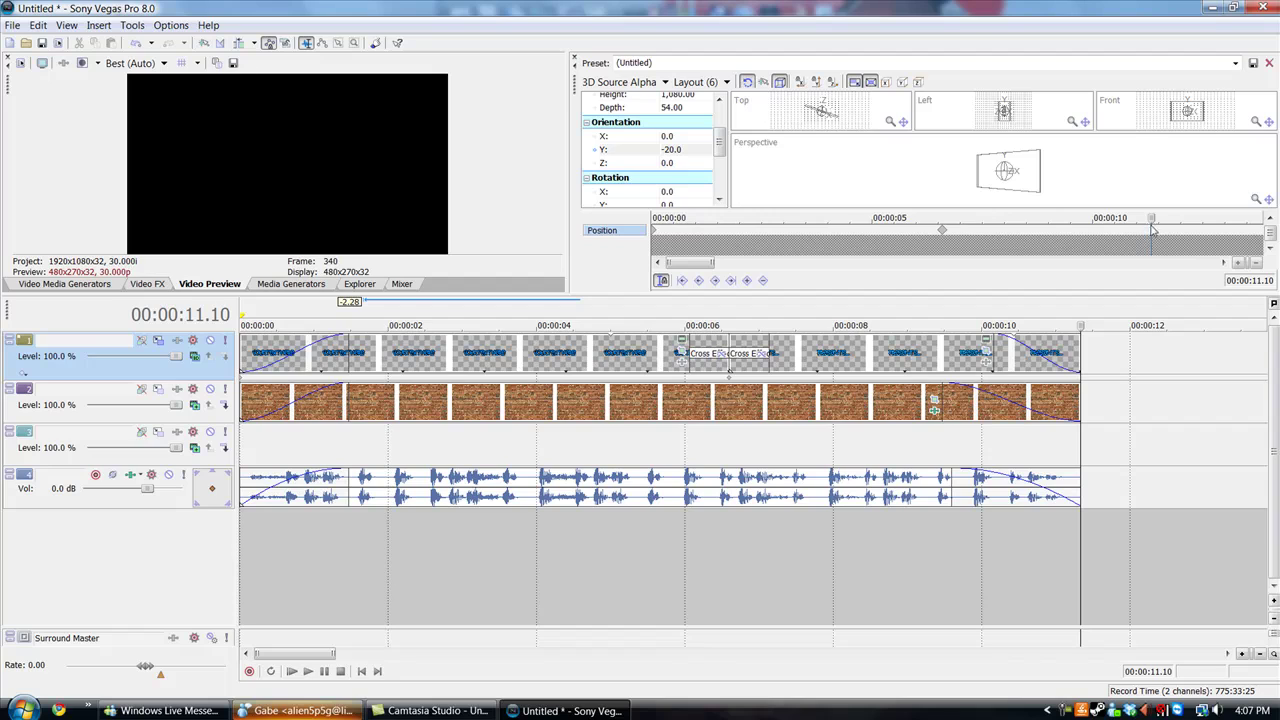
left_click(681, 150)
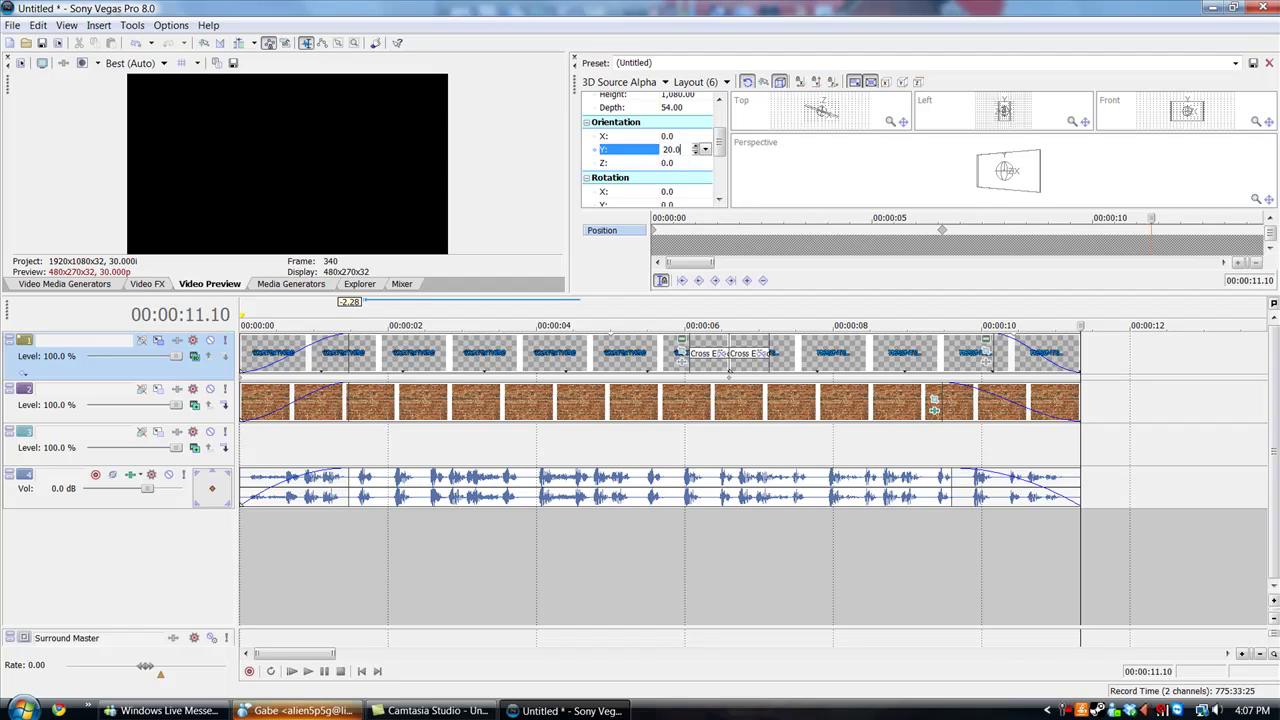
type("20.0")
key("Return")
left_click_drag(1154, 219, 1166, 188)
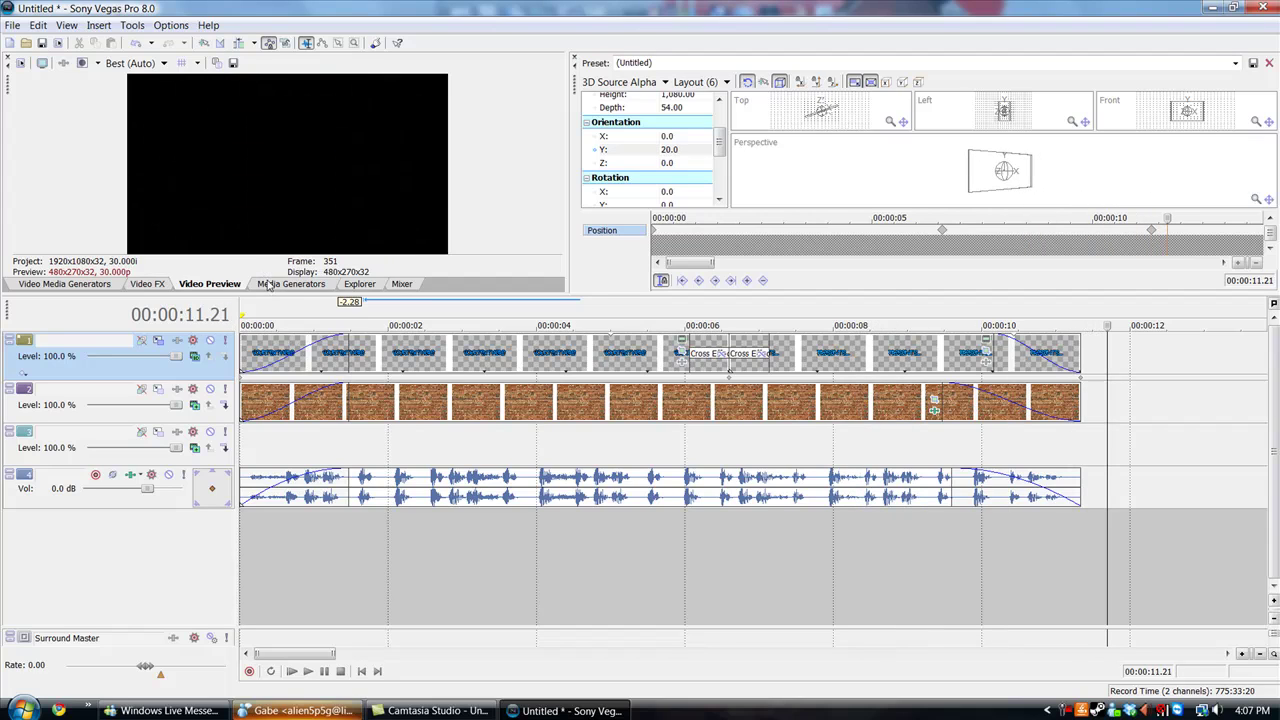
- Add a white Solid Color event to the empty video track below the brick wall and trim it to about one second
left_click(65, 287)
left_click(170, 287)
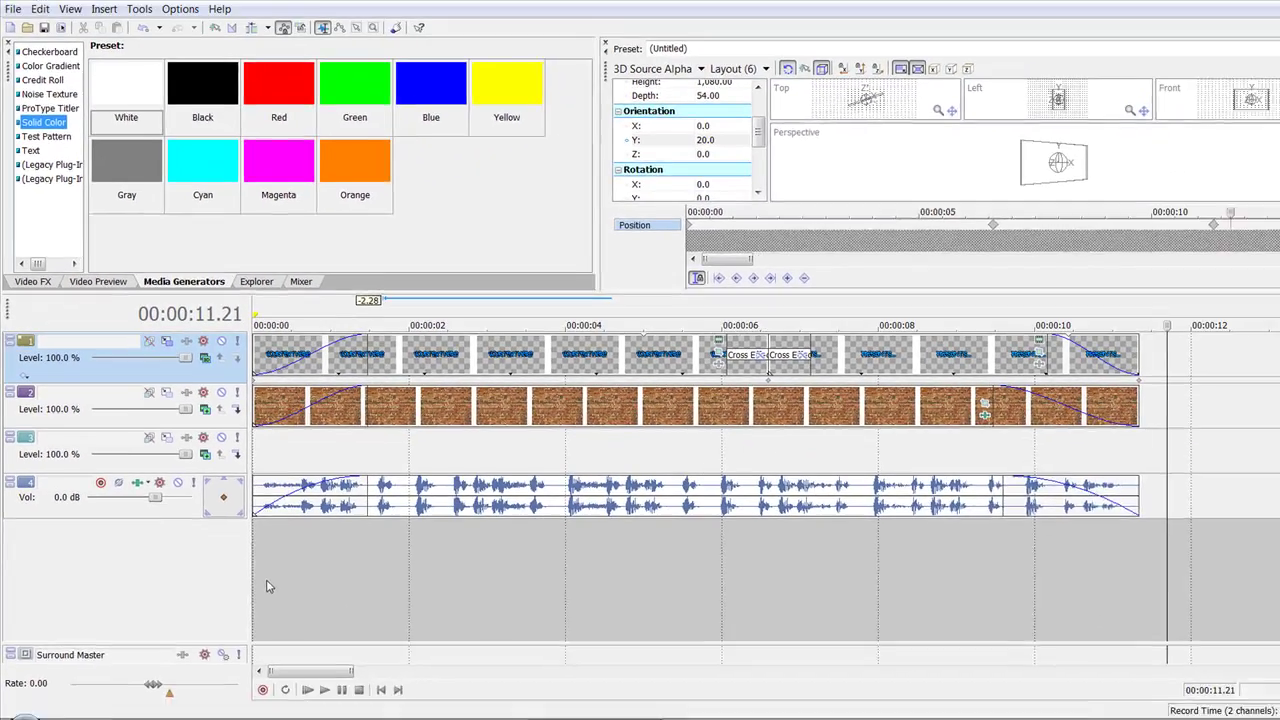
left_click(387, 703)
left_click_drag(110, 99, 352, 445)
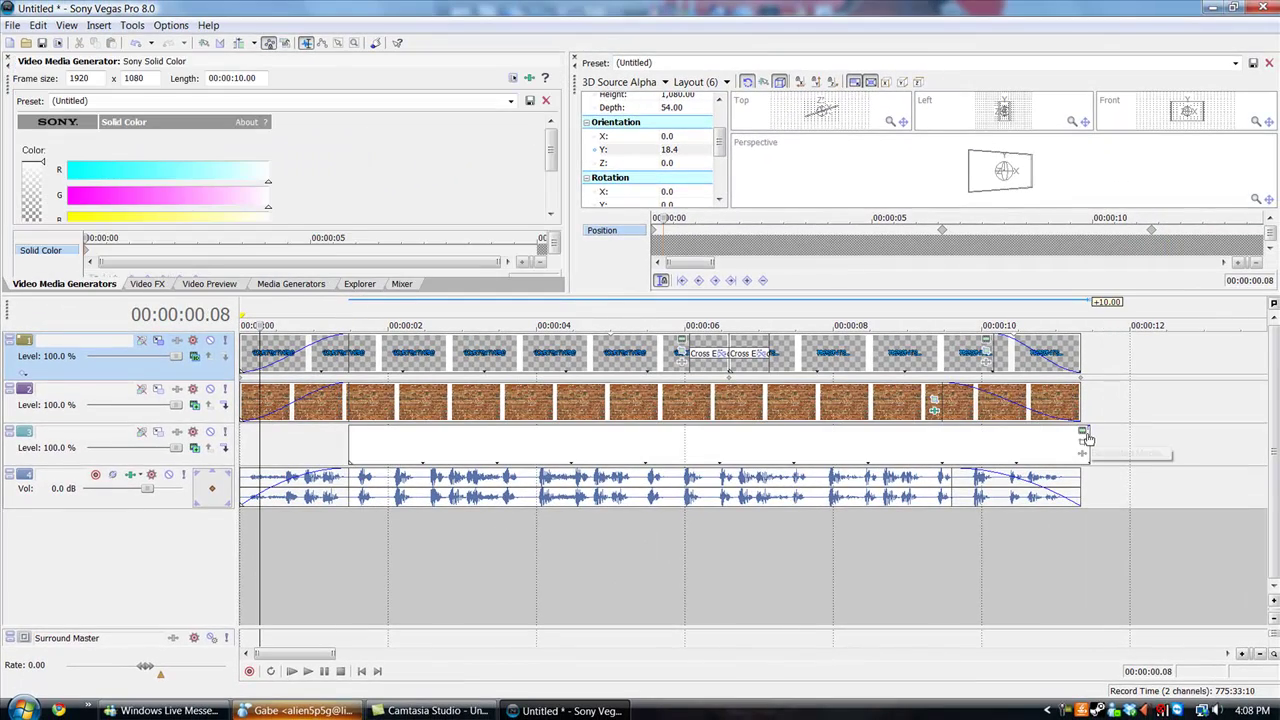
left_click_drag(1085, 432, 437, 455)
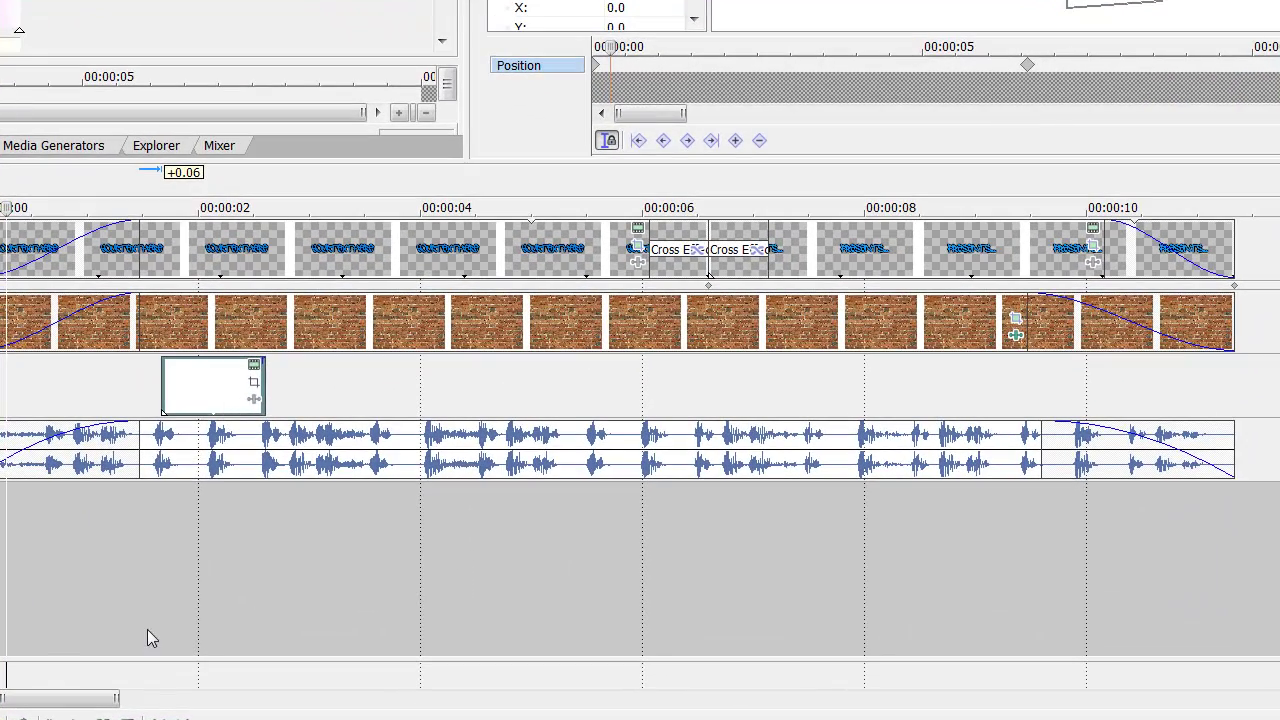
- Play the opening seconds to find a beat in the audio and park the cursor on it at 00:00:02.18
left_click(371, 606)
left_click(185, 583)
left_click(272, 574)
left_click(225, 558)
left_click(207, 560)
left_click(154, 560)
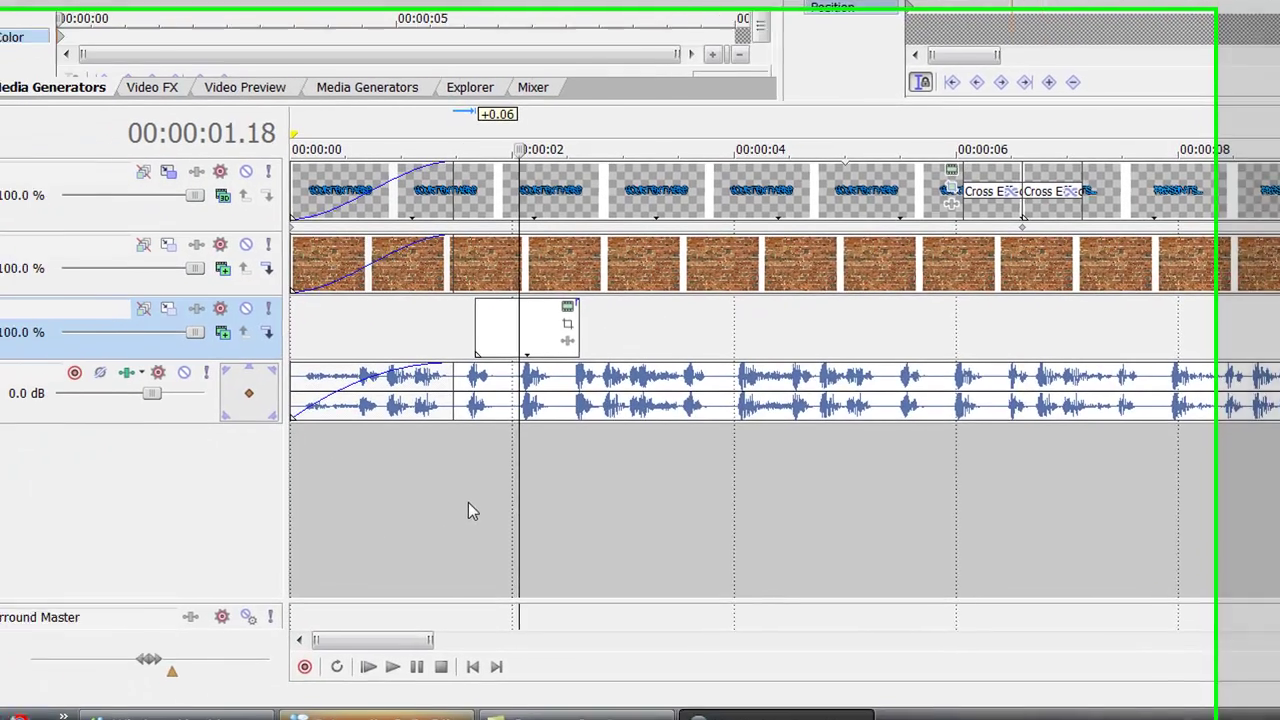
left_click(519, 516)
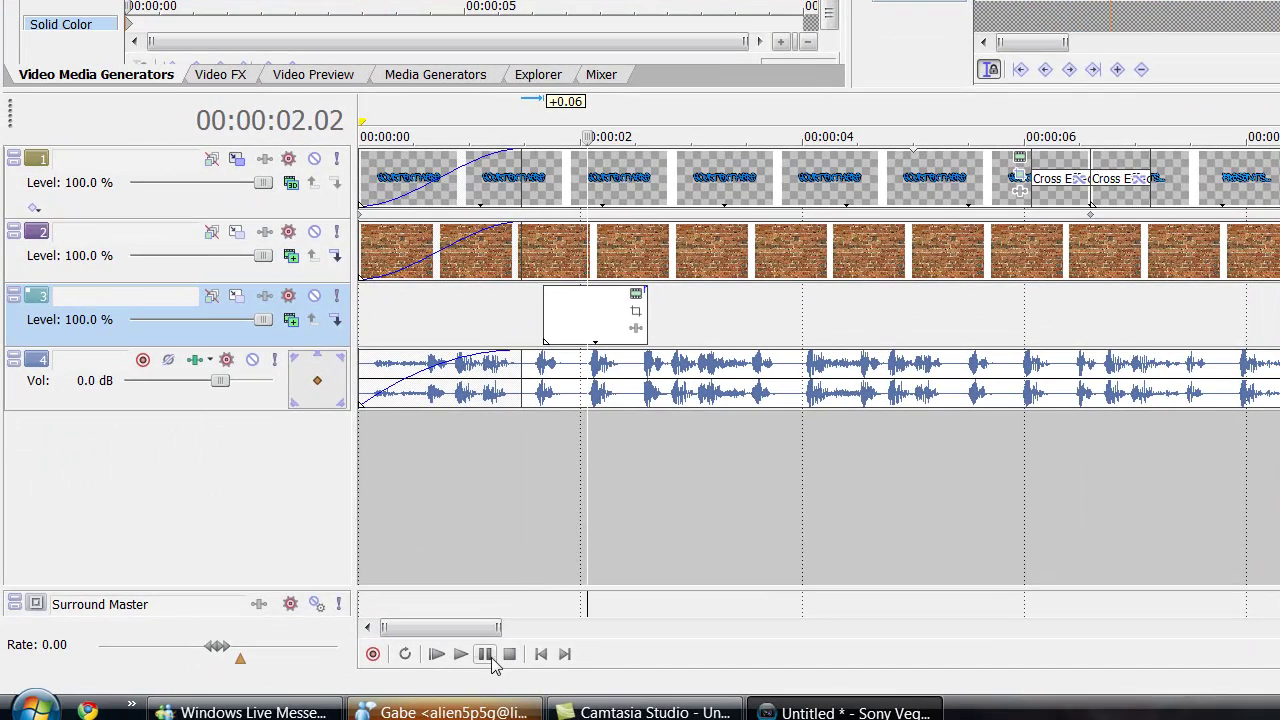
left_click(485, 654)
left_click(485, 654)
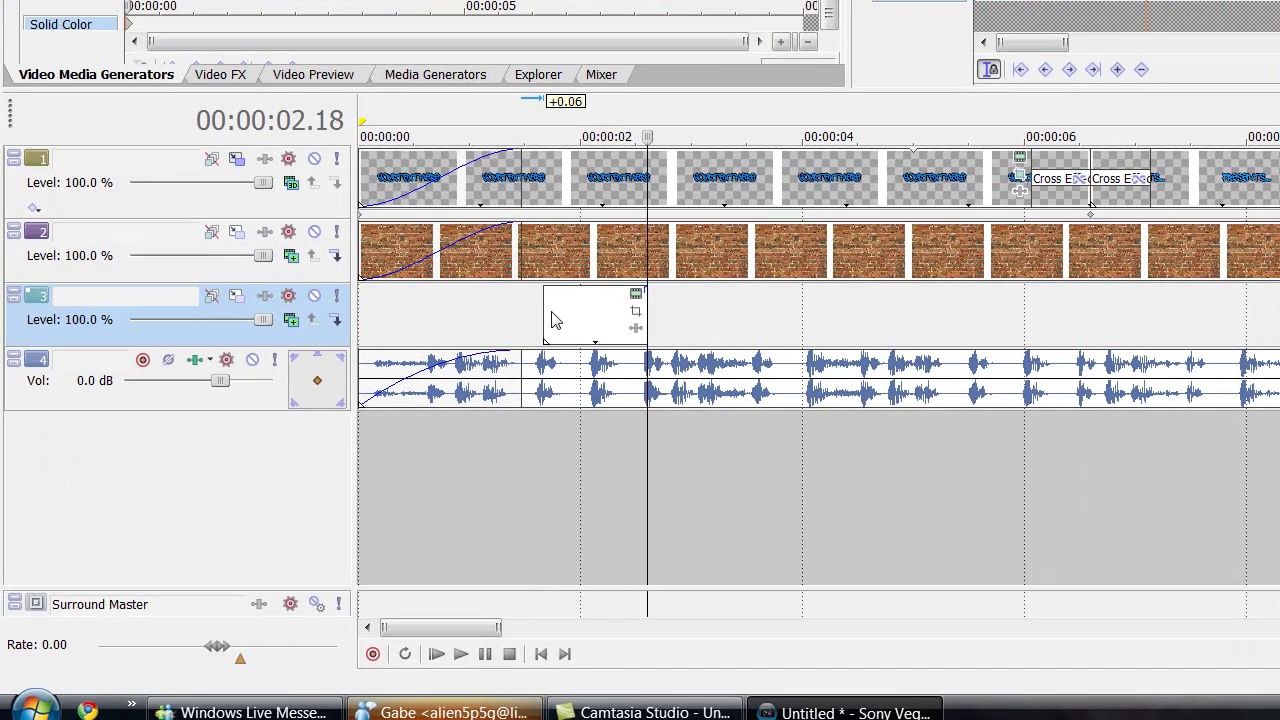
- Move the white event onto the beat at 00:00:02.18 and shorten it to about 9 frames
left_click_drag(556, 320, 640, 305)
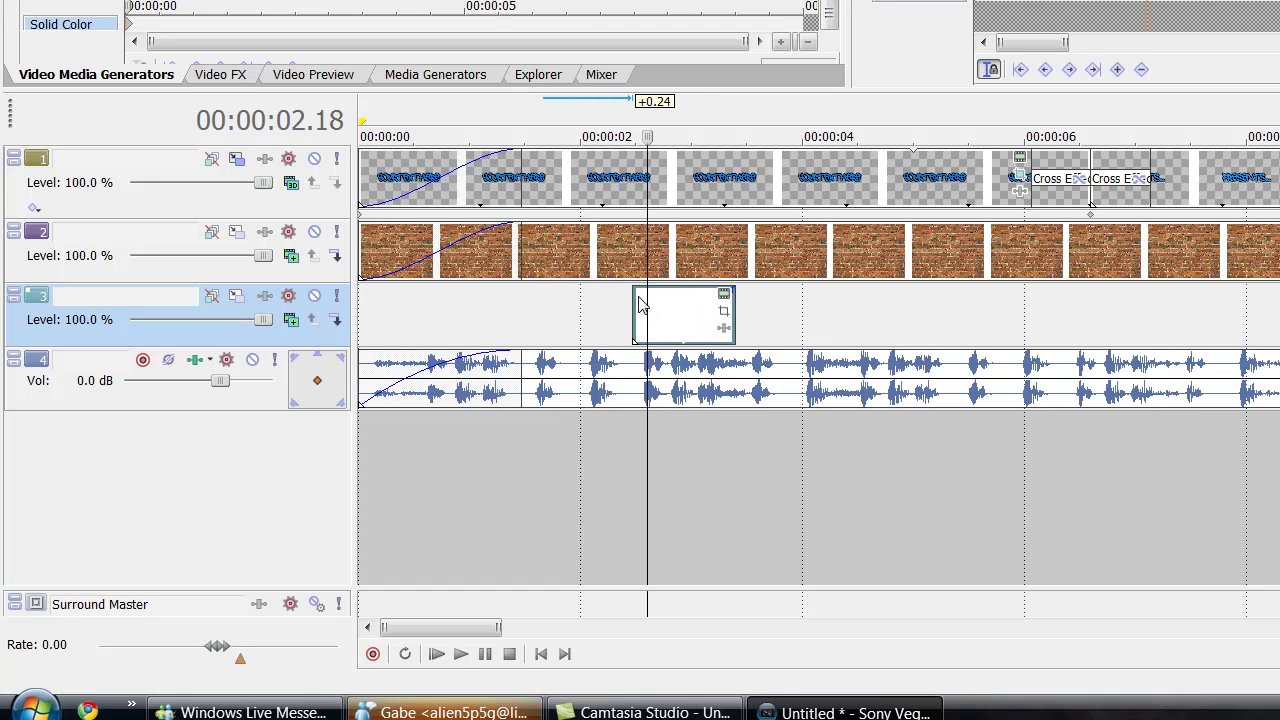
left_click_drag(736, 299, 669, 305)
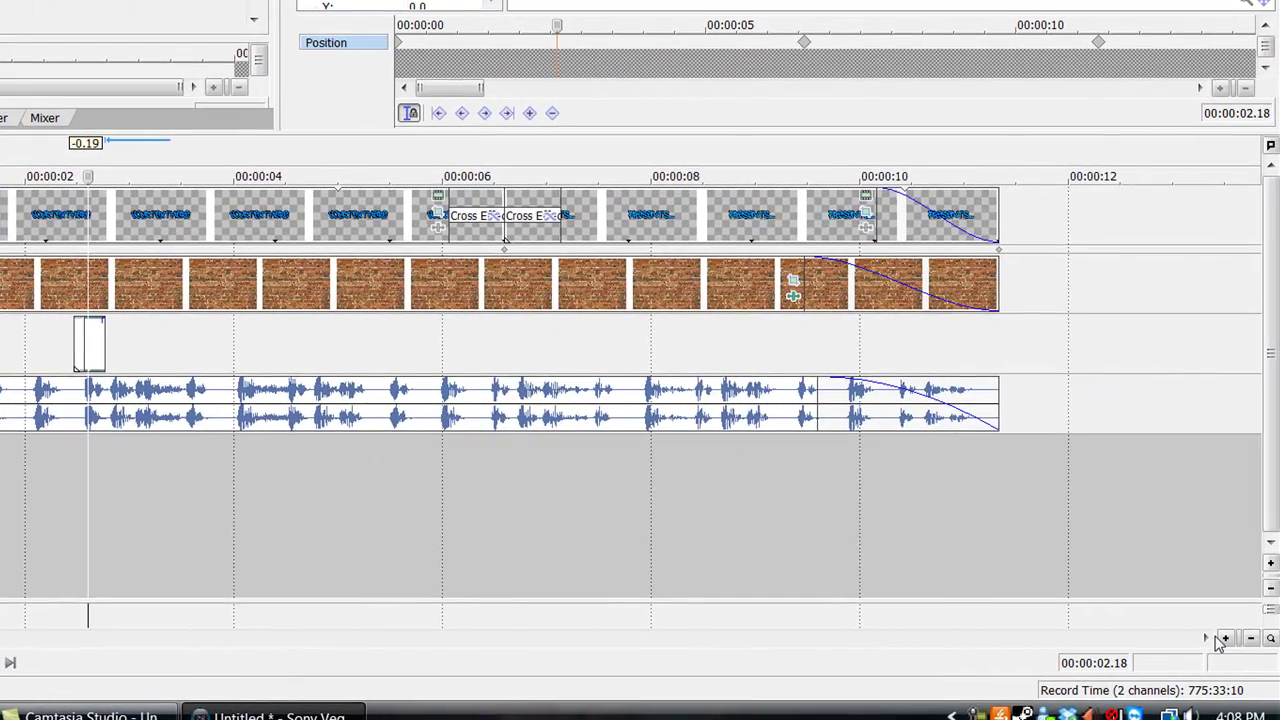
left_click(1221, 638)
left_click(1226, 638)
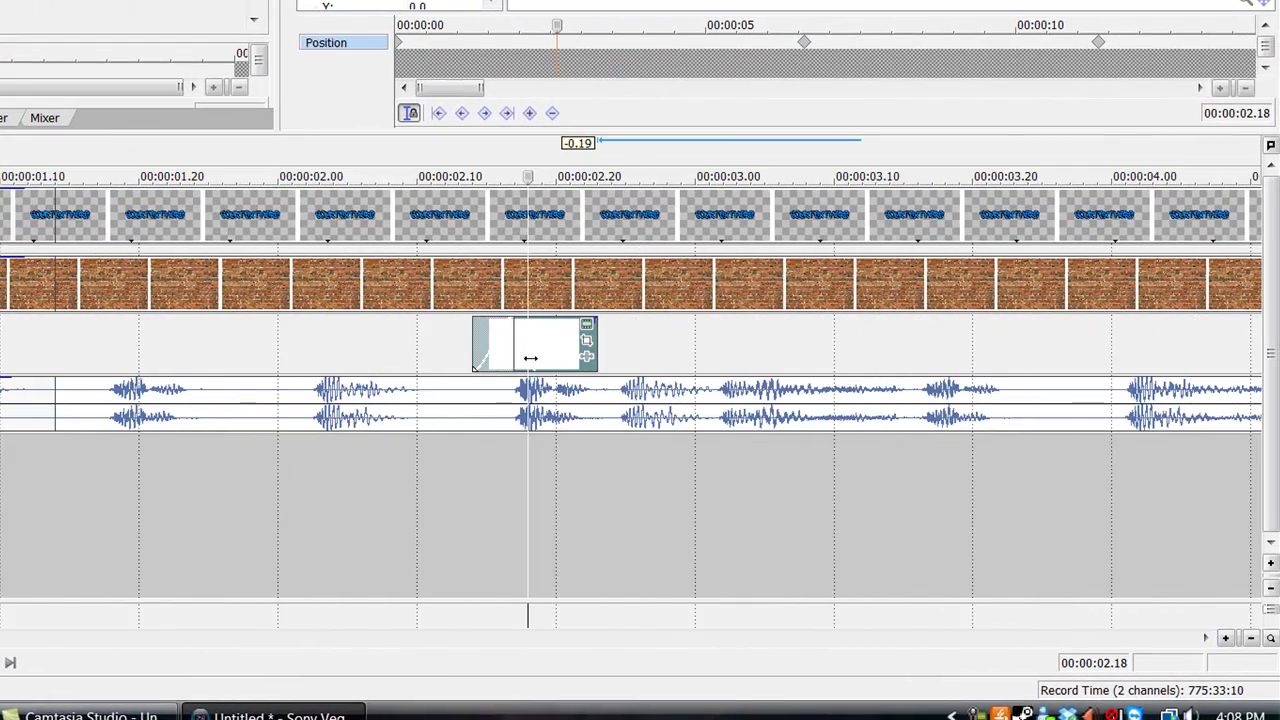
left_click_drag(537, 345, 551, 337)
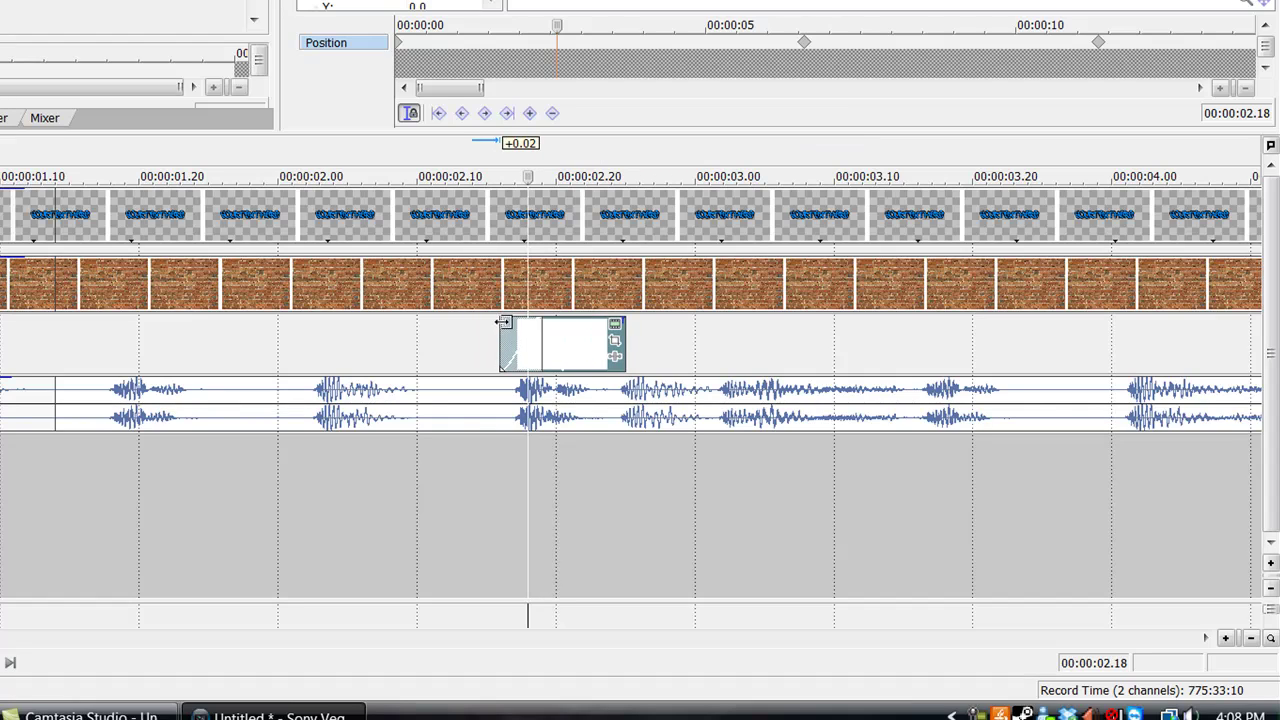
- Give the white event a fade-in and a fade-out of about 4 frames each
left_click_drag(627, 318, 556, 324)
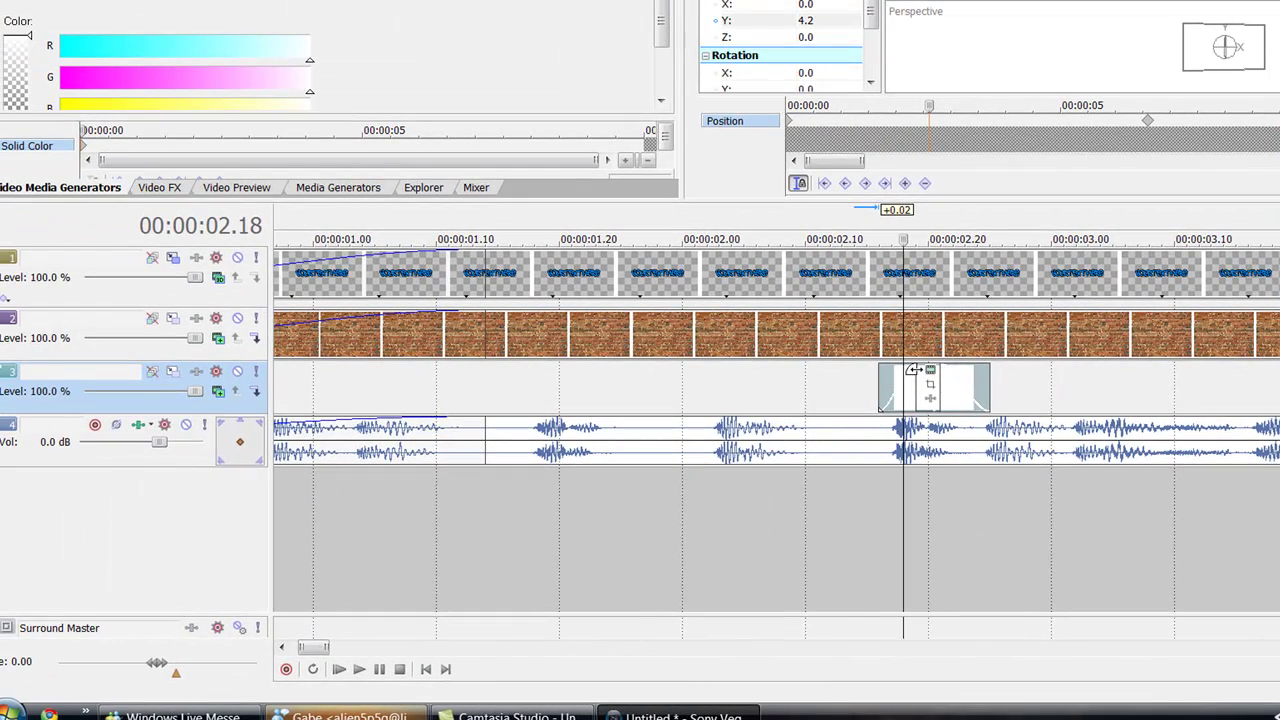
left_click_drag(913, 370, 928, 370)
- Preview the white flash in the video preview and check its timing against the audio beat
left_click(239, 189)
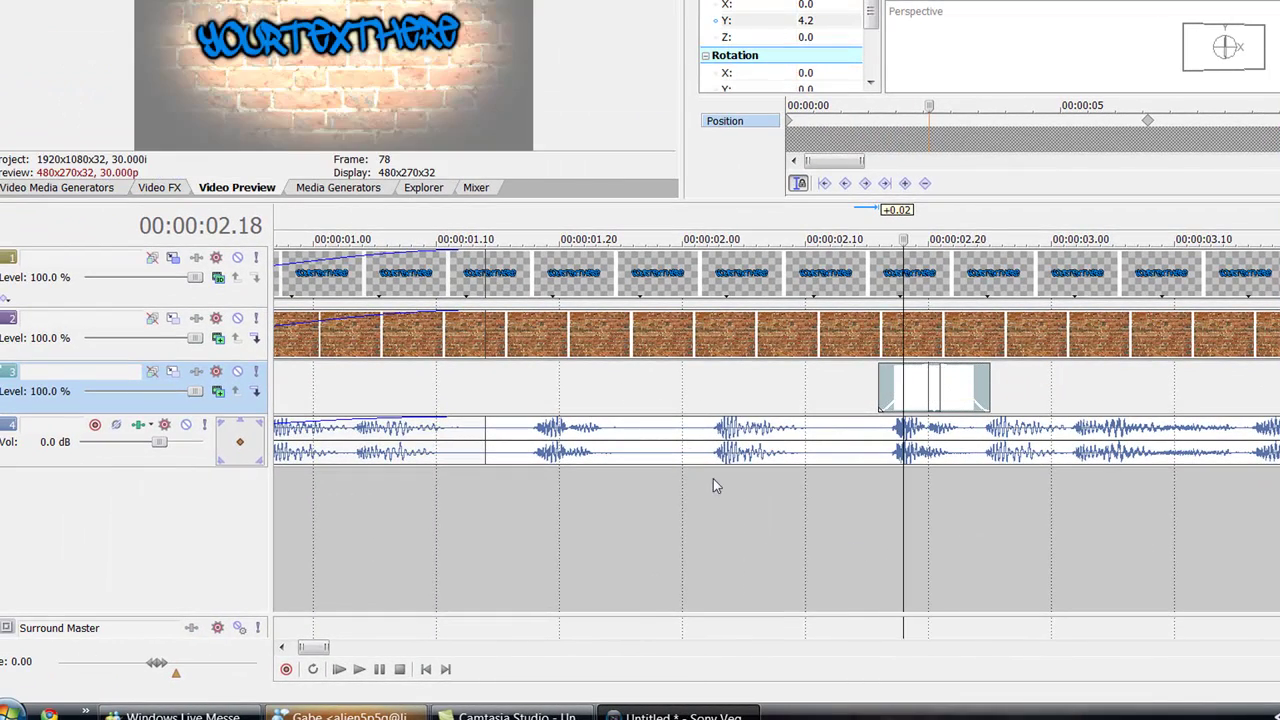
left_click(367, 668)
left_click(379, 668)
left_click(855, 578)
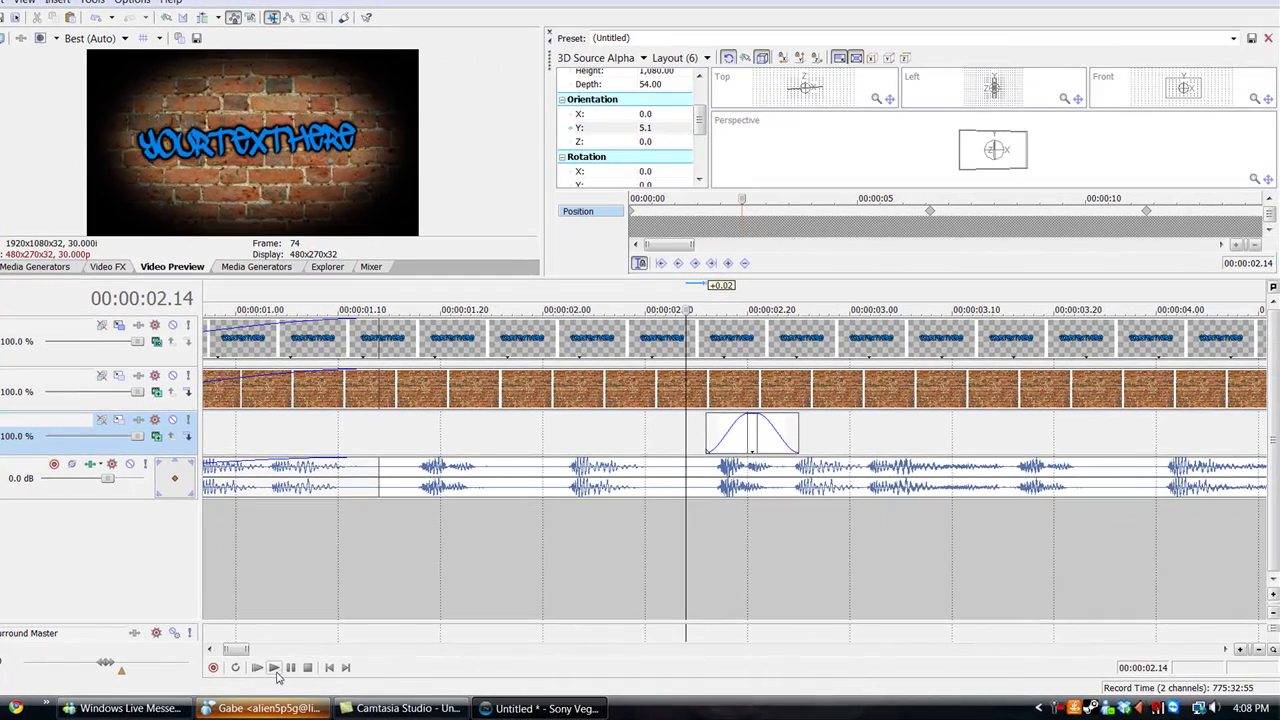
left_click_drag(730, 541, 793, 544)
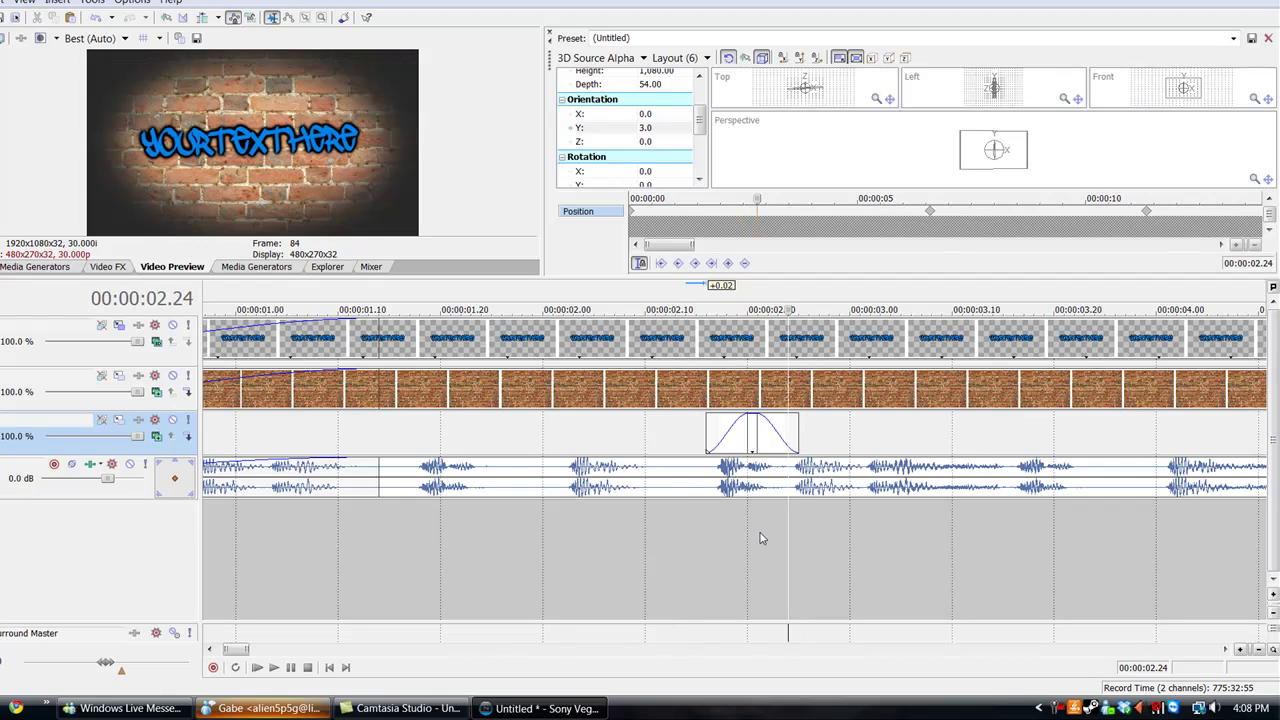
left_click(748, 545)
left_click(655, 560)
left_click(788, 549)
- Copy the white flash event and paste it on the same track at 00:00:04.01 as a reference to the original media
right_click(752, 441)
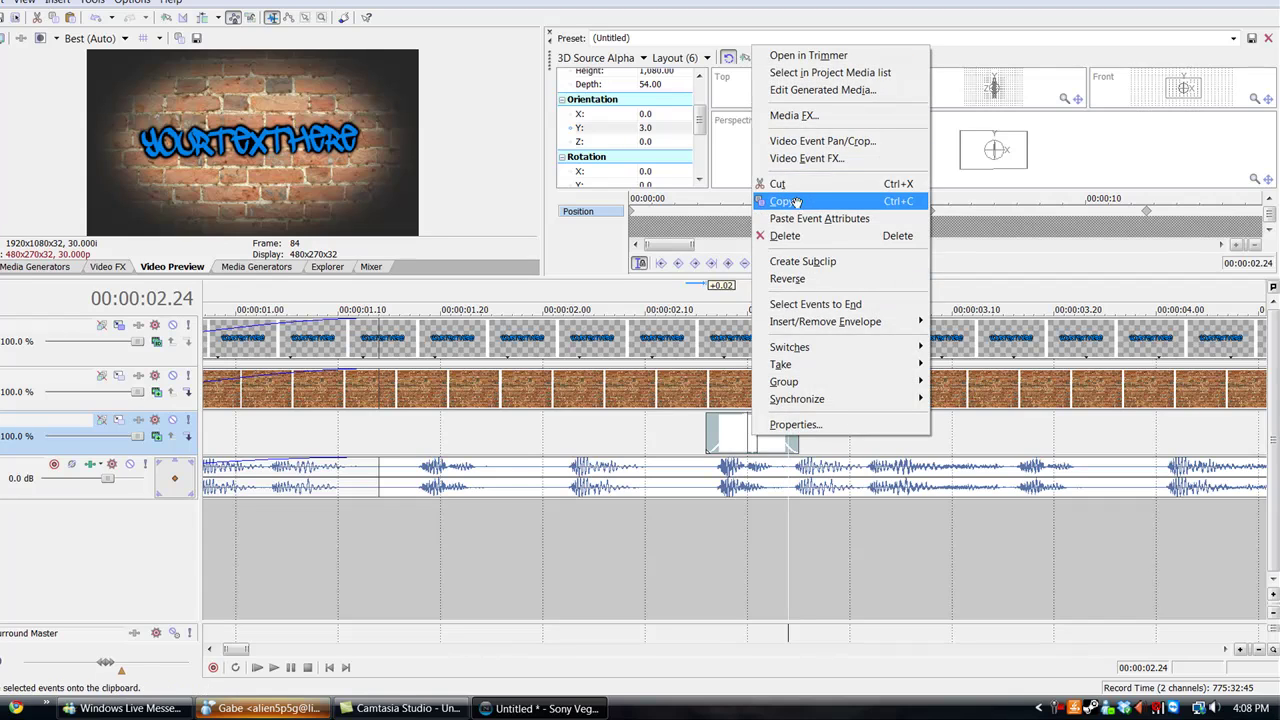
left_click(830, 197)
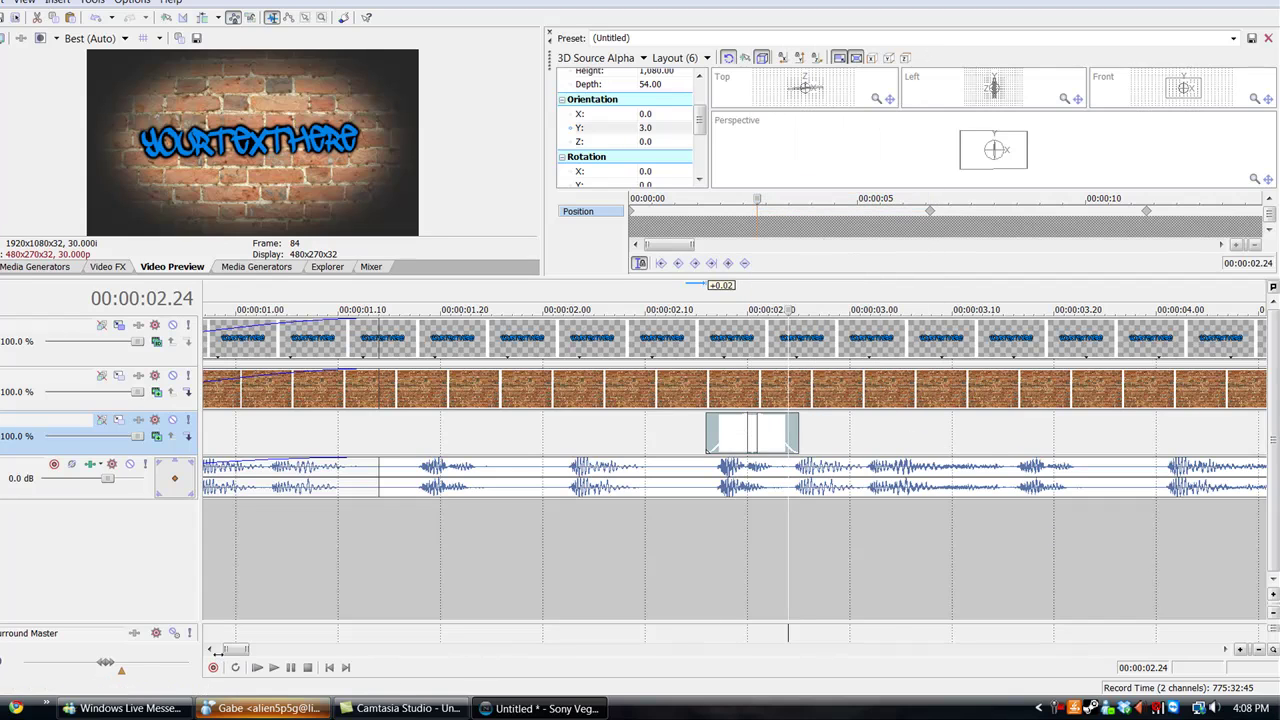
left_click_drag(218, 650, 240, 654)
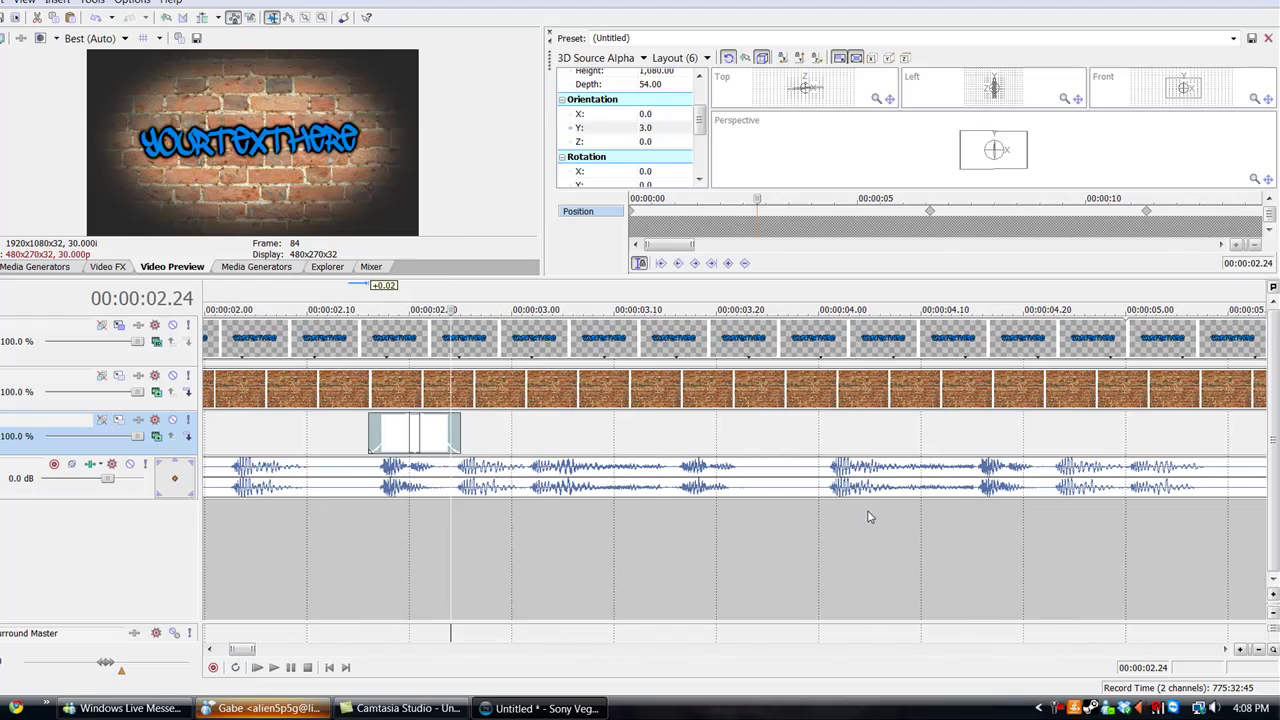
left_click(828, 533)
right_click(857, 436)
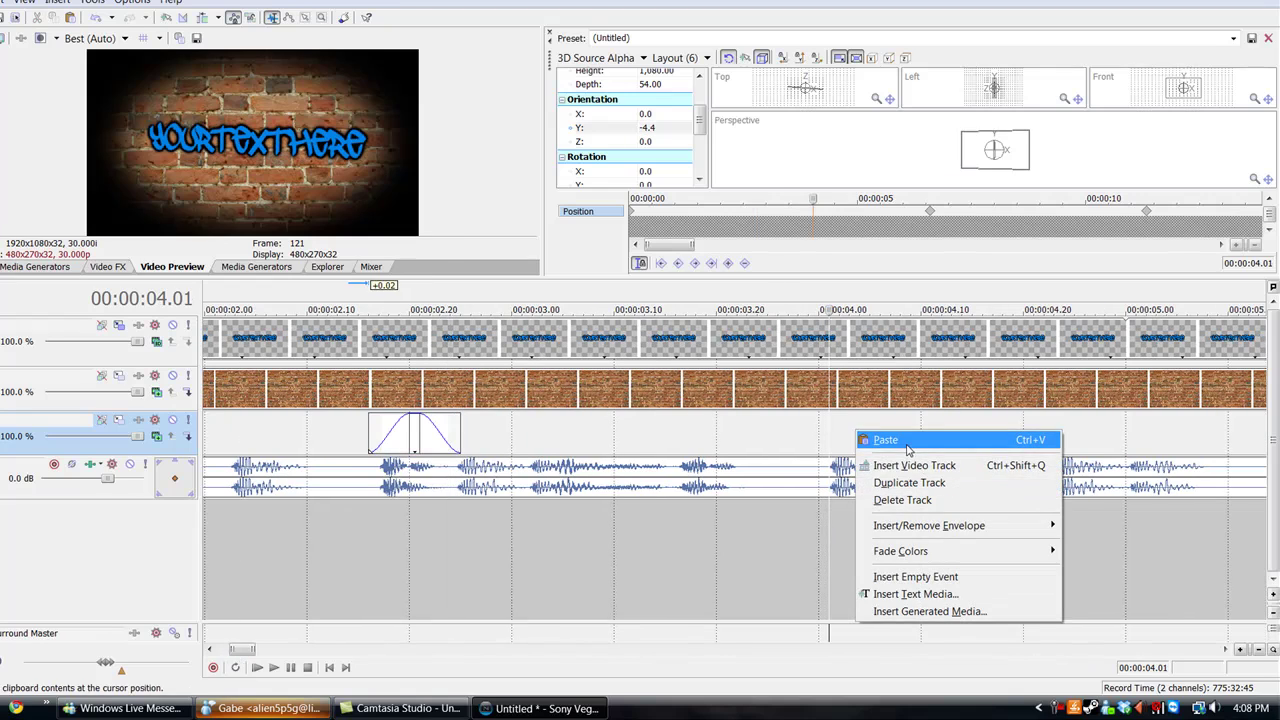
left_click(886, 440)
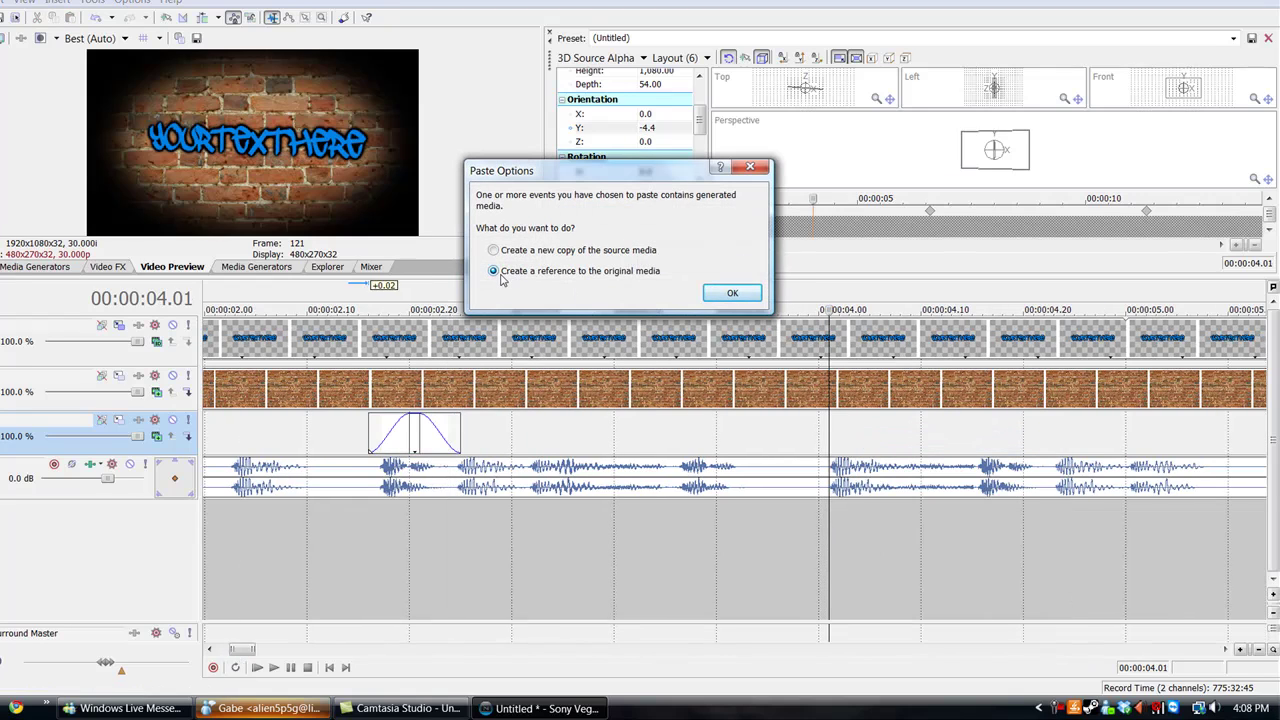
left_click(732, 293)
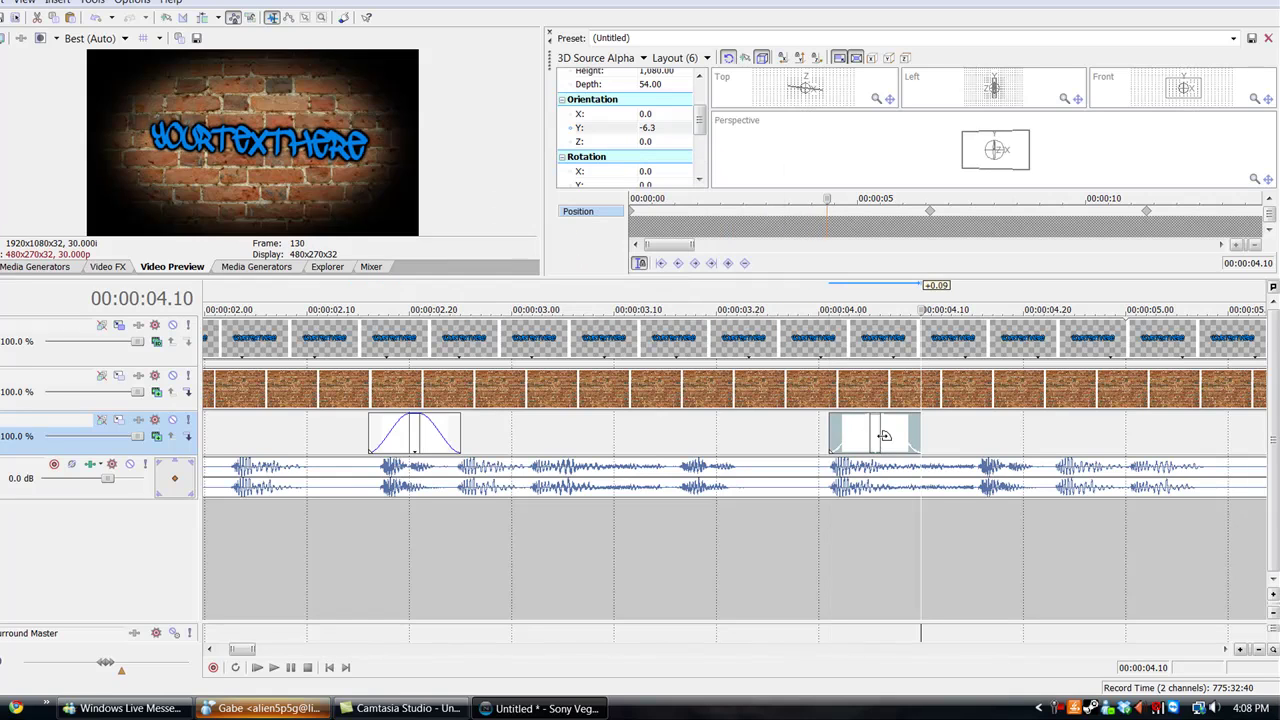
- Check the pasted flash in the preview by stepping through its frames to 00:00:04.07
left_click(818, 551)
key("Right")
key("Right")
key("Right")
key("Right")
key("Right")
key("Right")
key("Right")
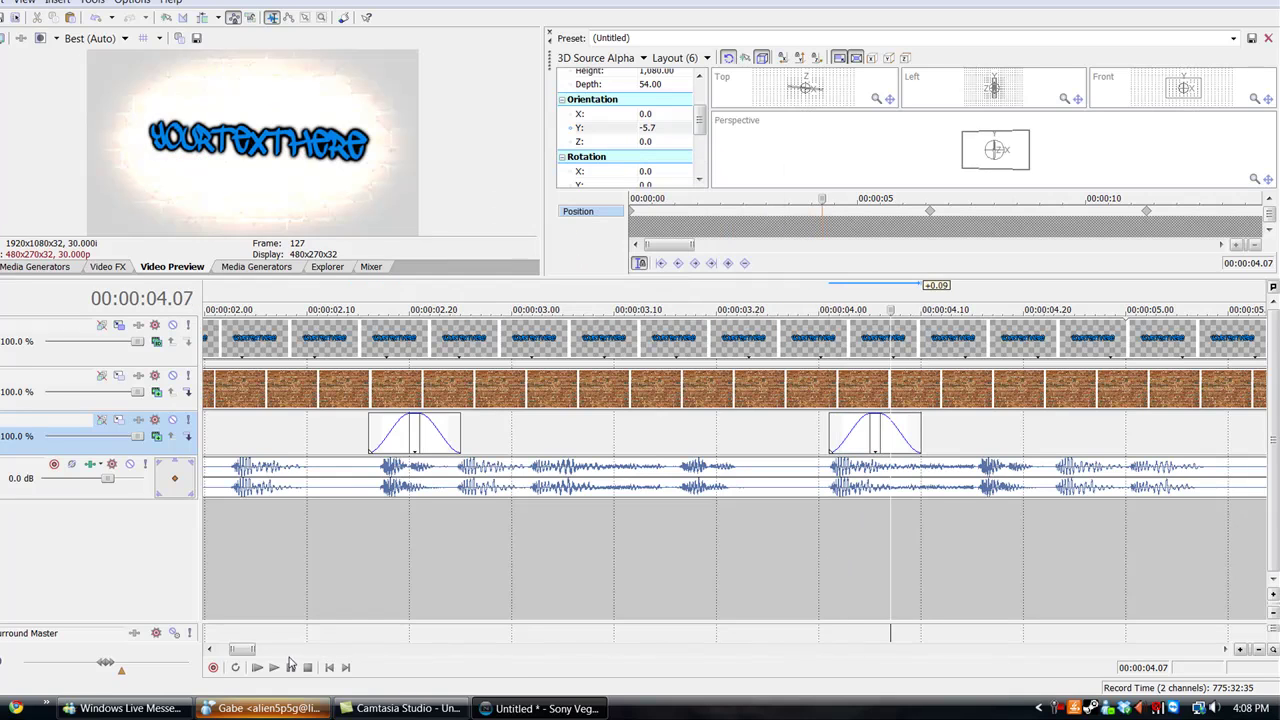
mouse_move(246, 651)
left_mouse_down()
mouse_move(288, 655)
mouse_move(226, 676)
mouse_move(239, 654)
left_mouse_up()
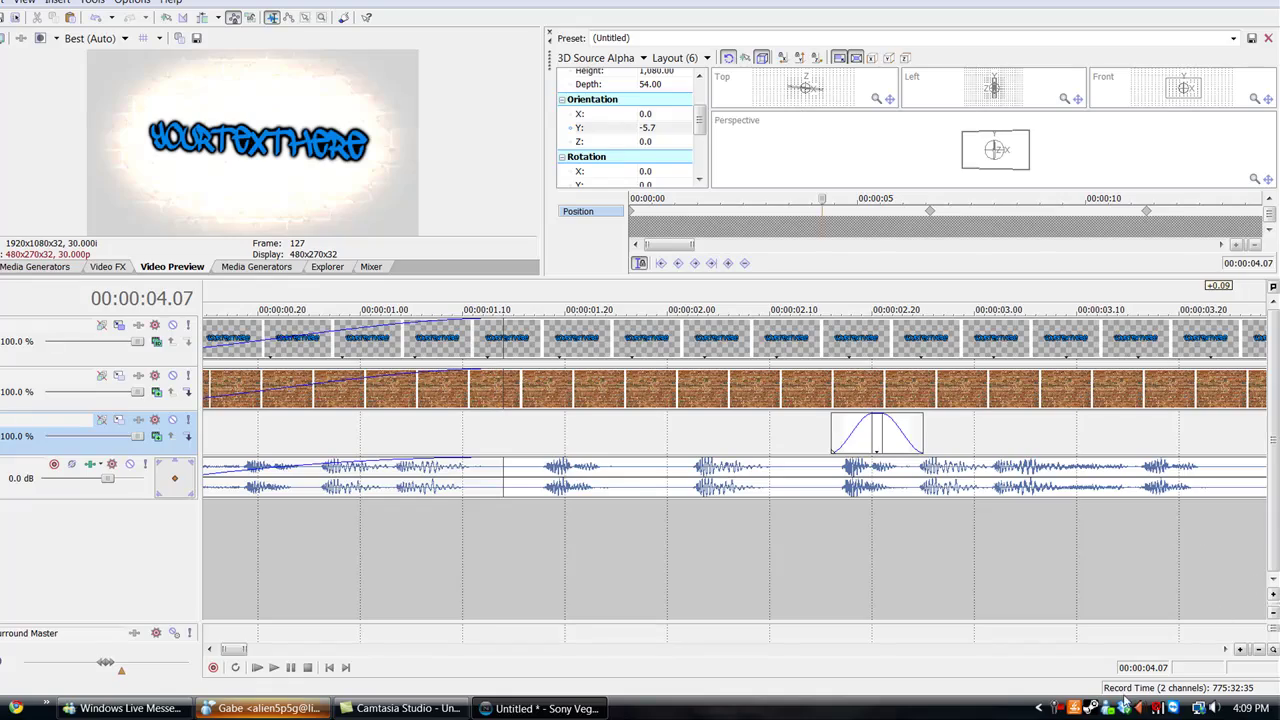
right_click(1055, 708)
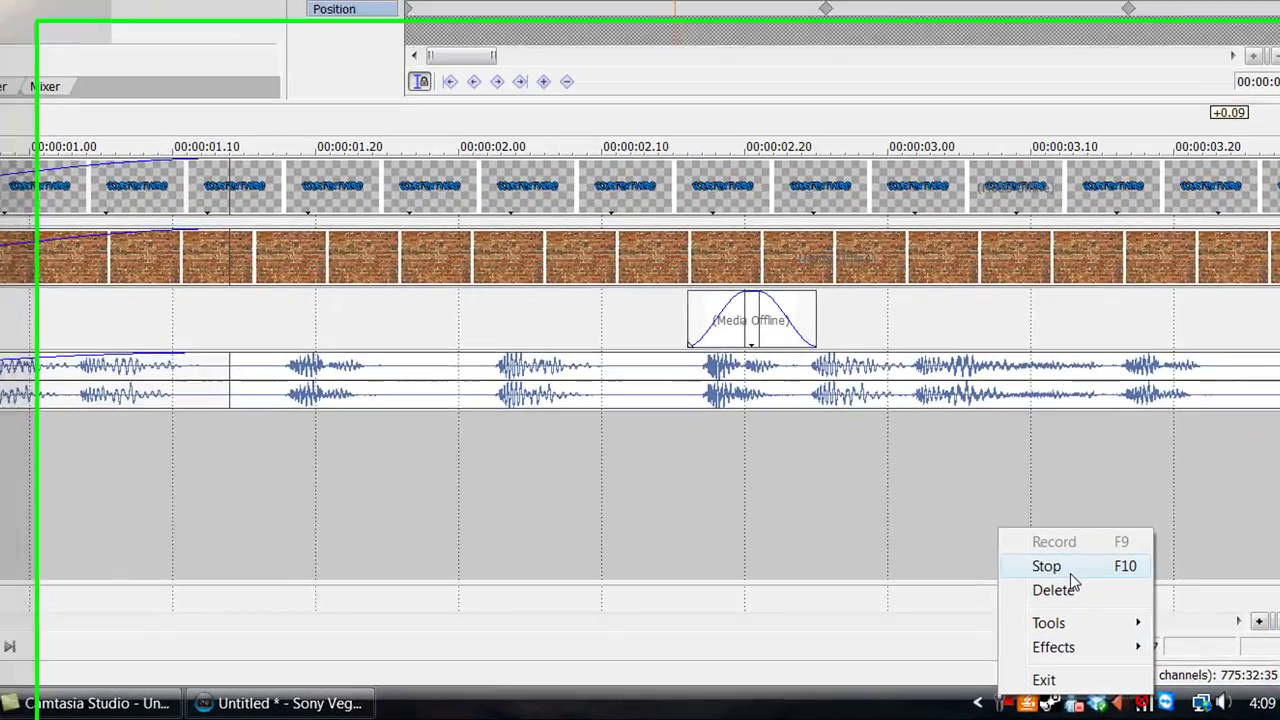